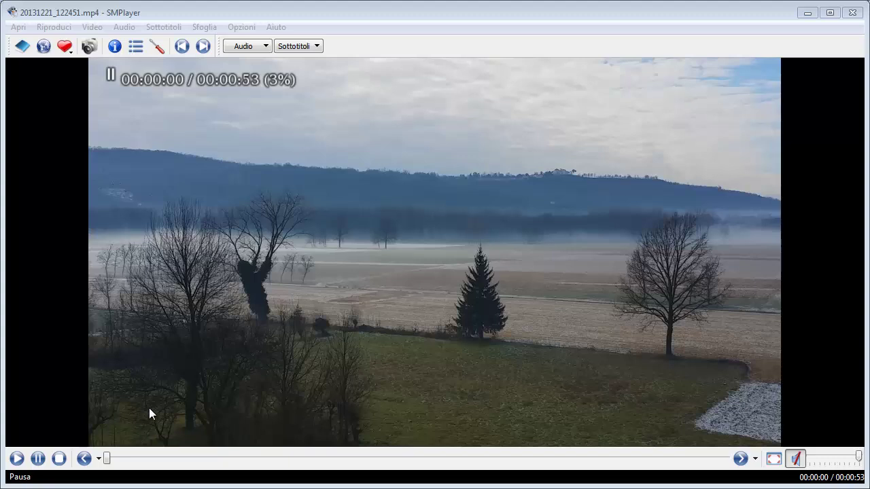
Step: Play 20131221_122451.mp4 from the start, pause near 8 seconds, then open the Apri menu
{"action": "left_click", "coordinate": [17, 459]}
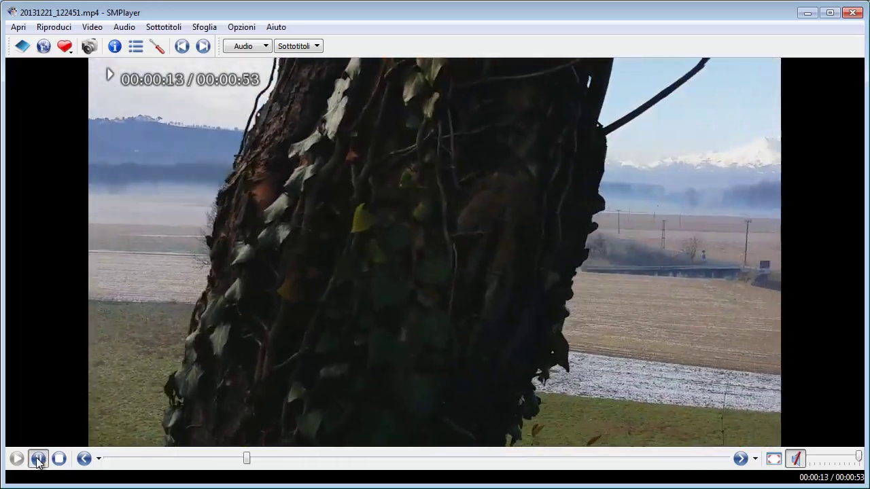
{"action": "left_click", "coordinate": [38, 460]}
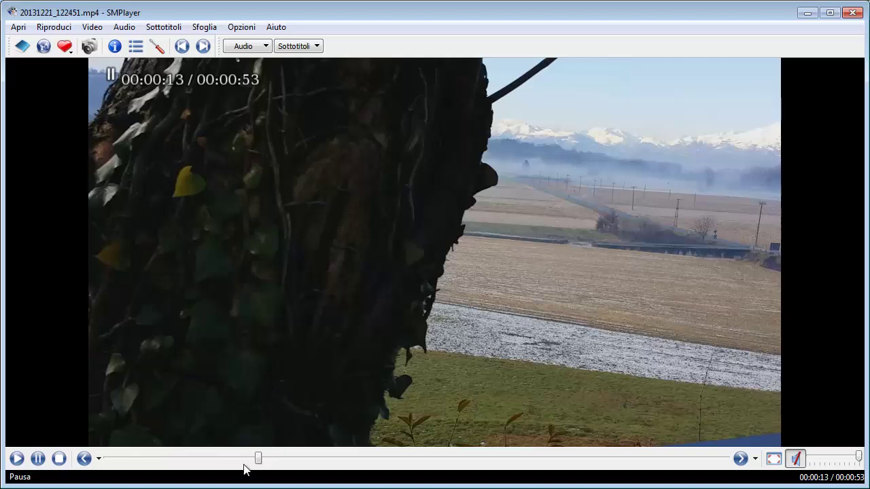
{"action": "left_click_drag", "start_coordinate": [258, 462], "coordinate": [37, 461]}
{"action": "left_click", "coordinate": [37, 461]}
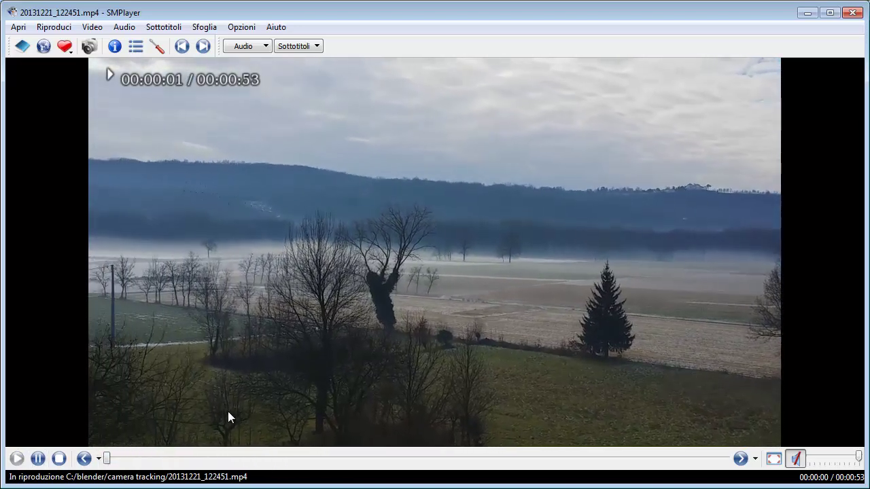
{"action": "left_click", "coordinate": [38, 460]}
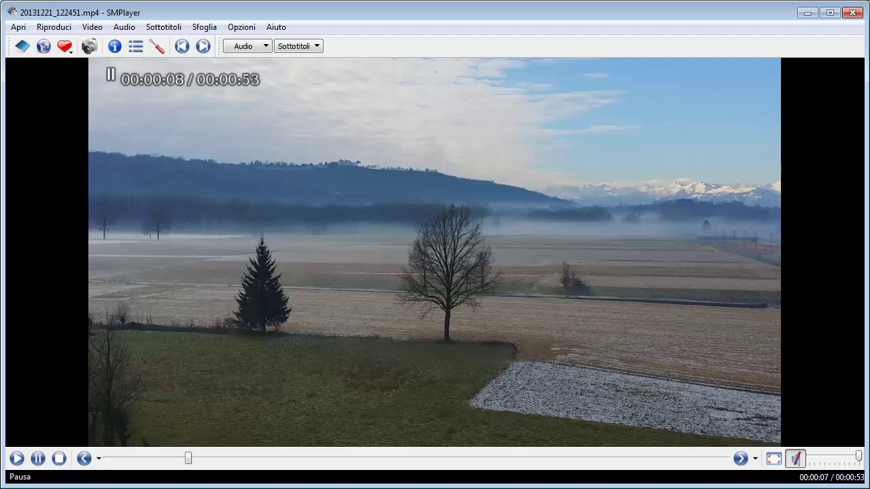
{"action": "left_click", "coordinate": [20, 27]}
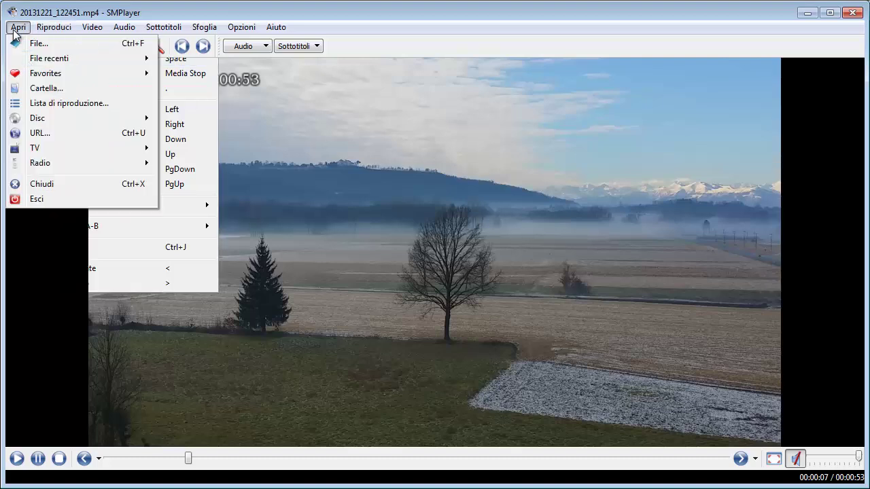
{"action": "mouse_move", "coordinate": [82, 59]}
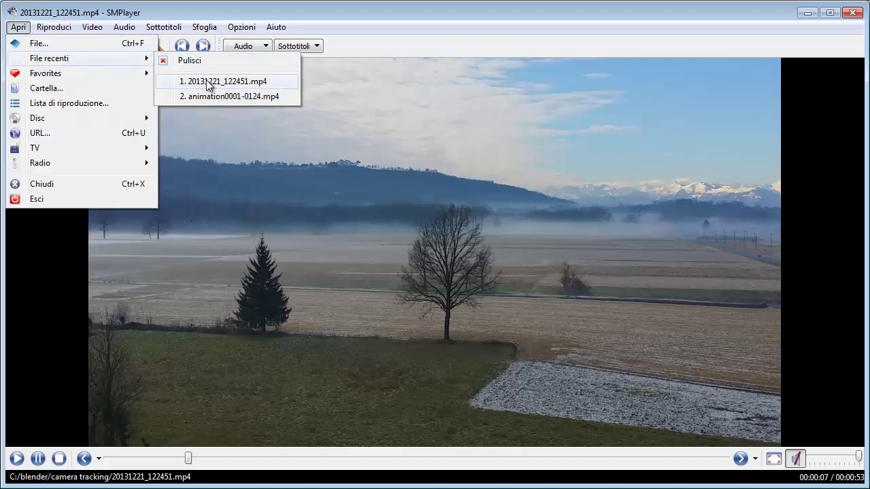
Step: Load the recent animation0001-0124.mp4 render and play it, then pause on the composited sphere
{"action": "left_click", "coordinate": [223, 97]}
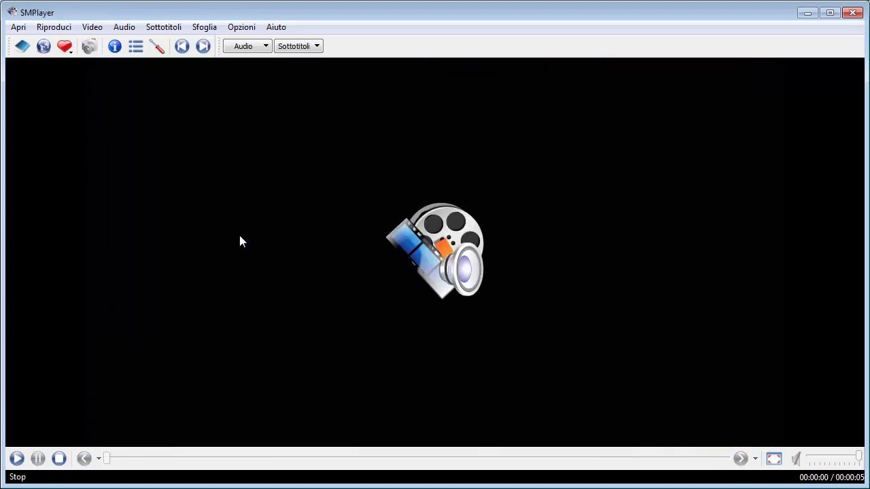
{"action": "left_click", "coordinate": [16, 458]}
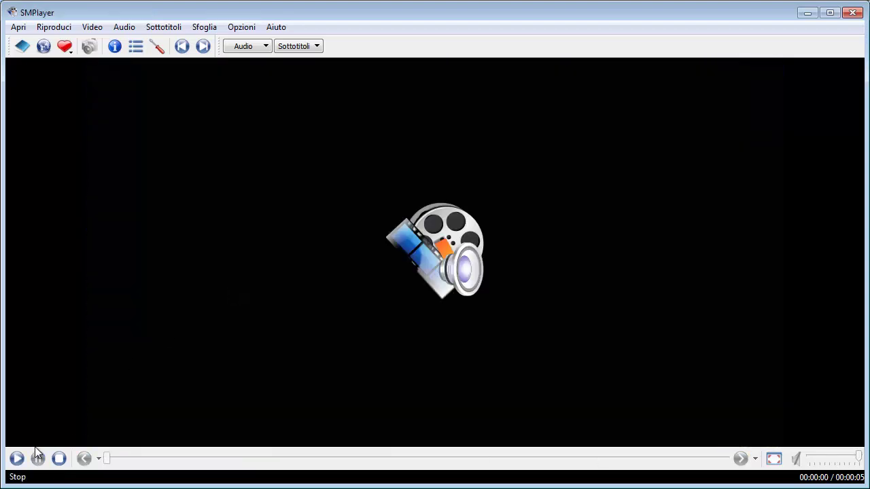
{"action": "left_click", "coordinate": [17, 459]}
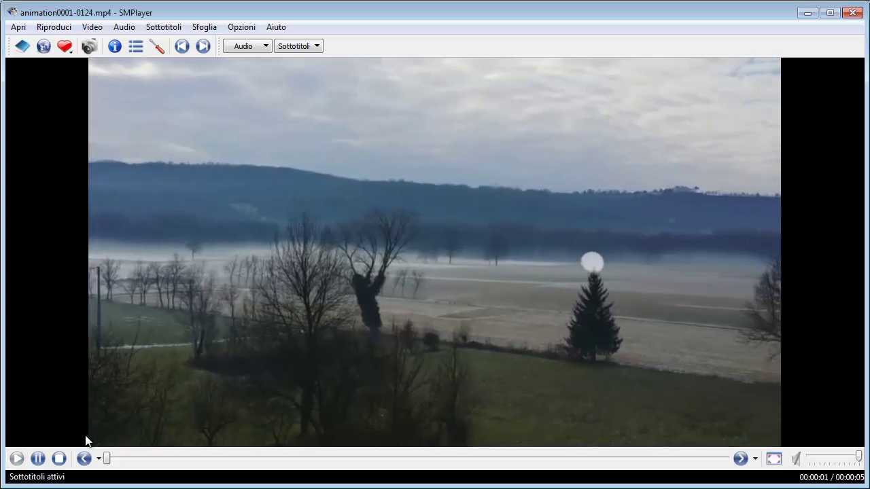
{"action": "left_click", "coordinate": [39, 461]}
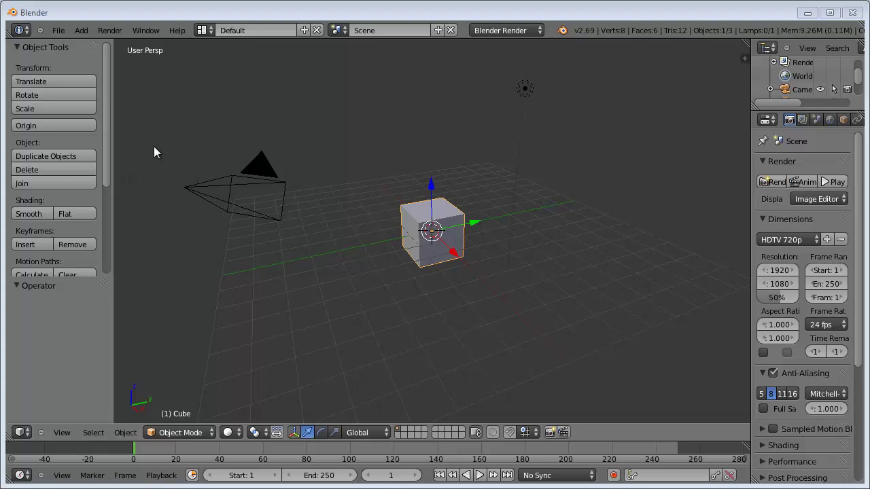
Step: Change the screen layout from Default to Video Editing
{"action": "left_click", "coordinate": [23, 434]}
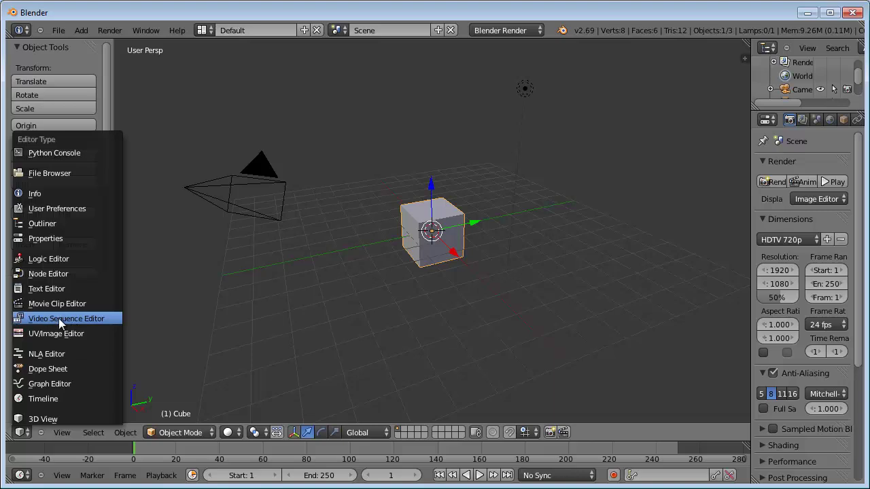
{"action": "left_click", "coordinate": [210, 29]}
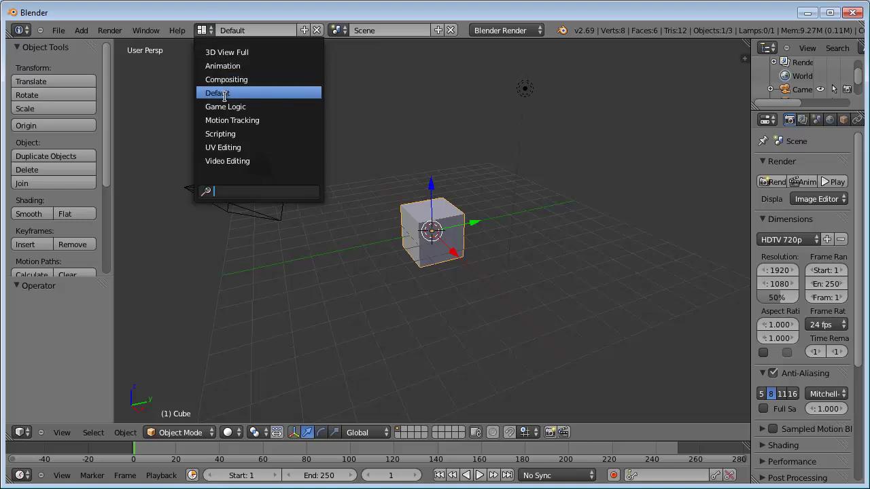
{"action": "left_click", "coordinate": [230, 161]}
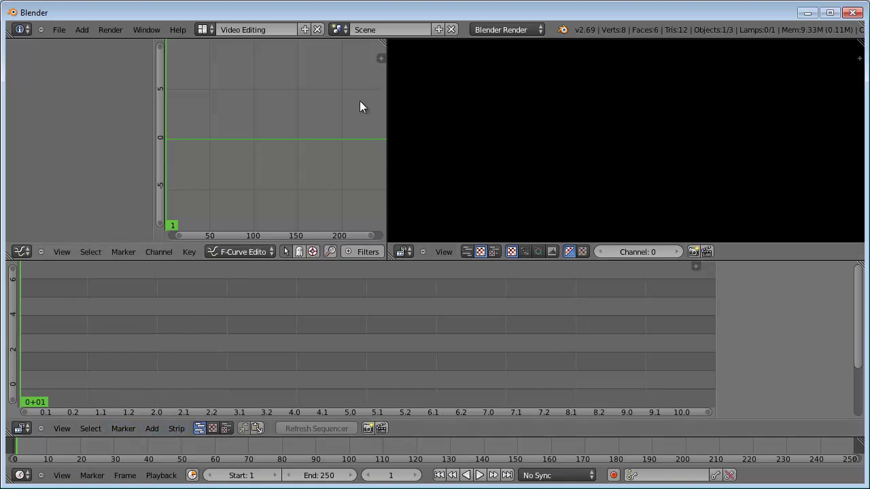
Step: Add 20131221_122451.mp4 from c:\blender\camera tracking to the sequencer as a movie strip
{"action": "left_click", "coordinate": [152, 431]}
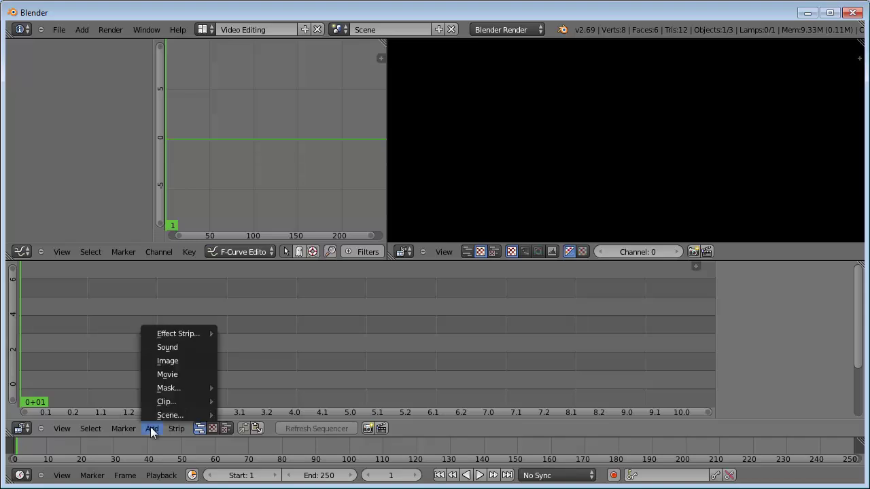
{"action": "left_click", "coordinate": [171, 429]}
{"action": "left_click", "coordinate": [148, 428]}
{"action": "left_click", "coordinate": [176, 373]}
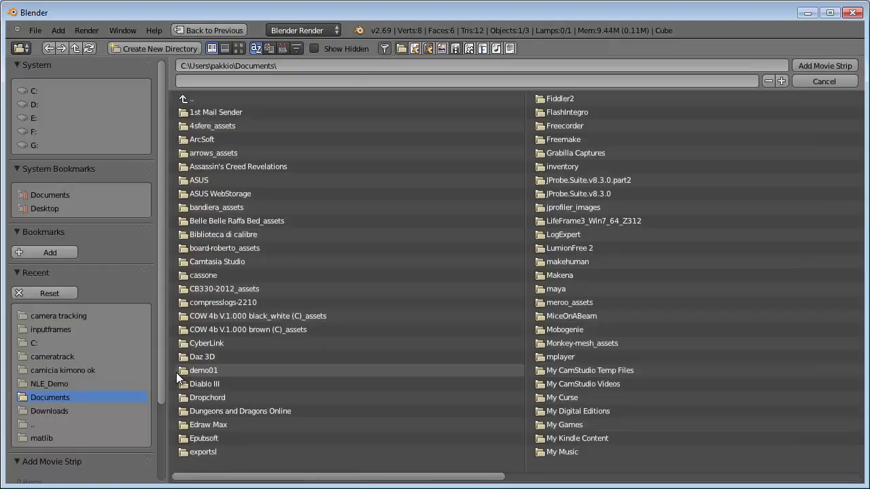
{"action": "left_click", "coordinate": [247, 66]}
{"action": "type", "text": "c"}
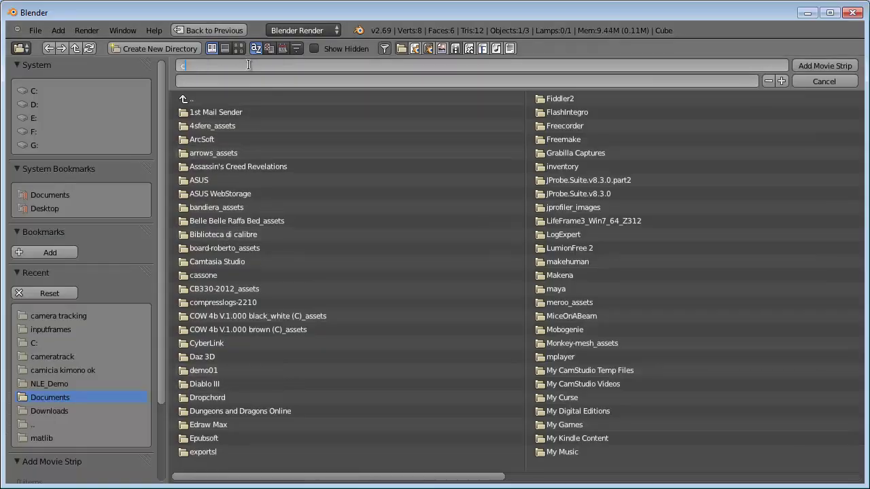
{"action": "type", "text": ":\\blender\\"}
{"action": "key", "text": "Return"}
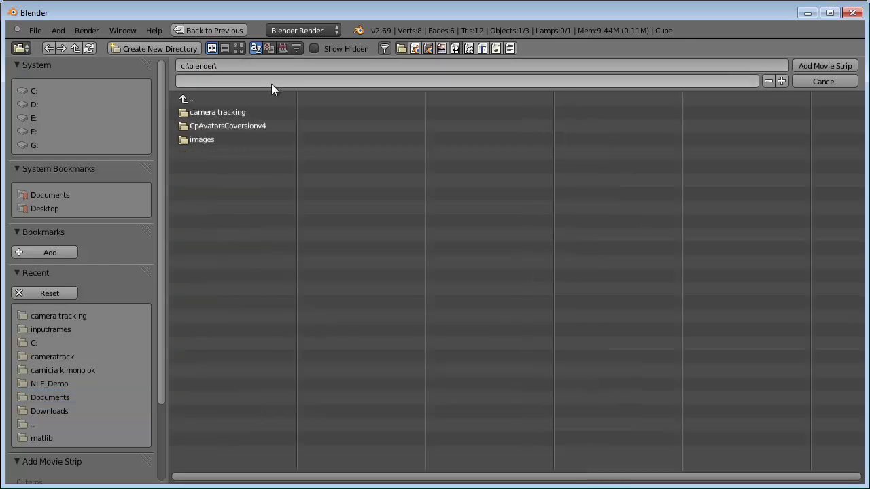
{"action": "left_click", "coordinate": [221, 111]}
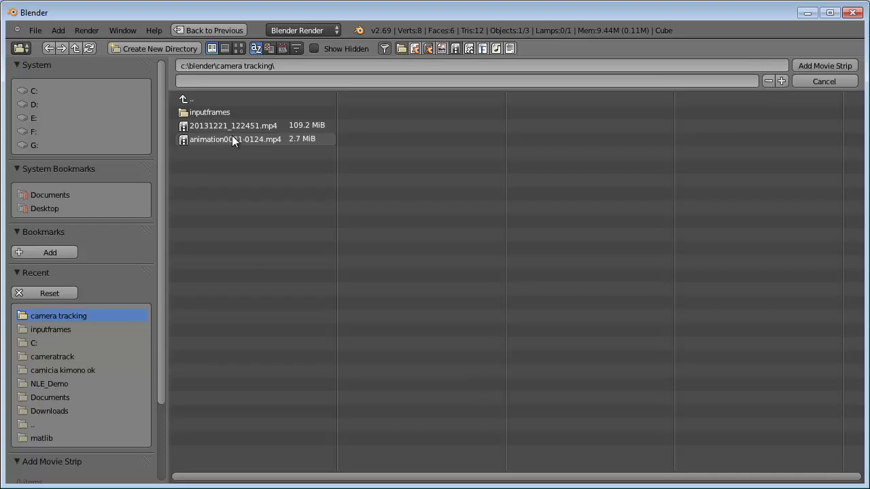
{"action": "left_click", "coordinate": [248, 126]}
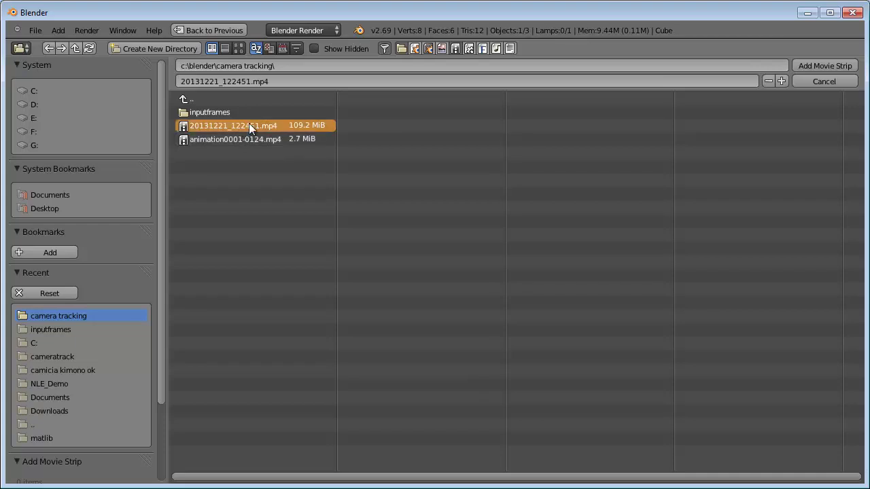
{"action": "double_click", "coordinate": [252, 125]}
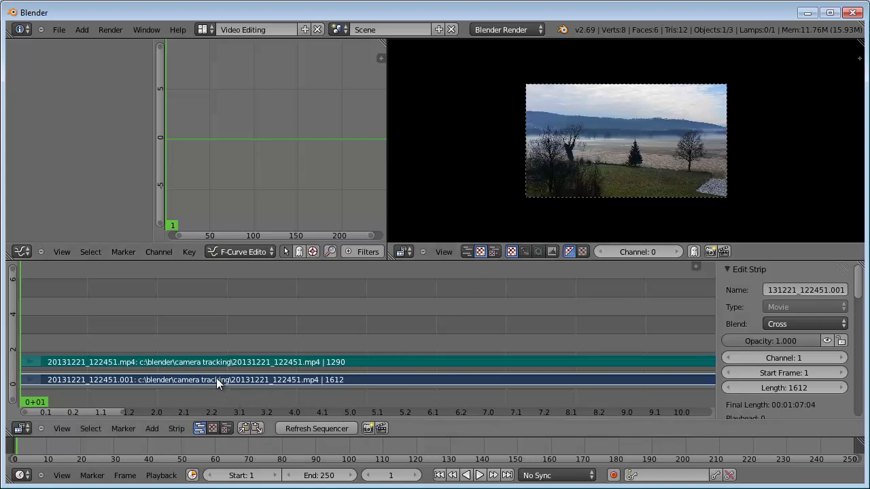
Step: Erase the footage's sound strip and scrub the playhead through the 1612-frame movie strip
{"action": "left_click", "coordinate": [151, 430]}
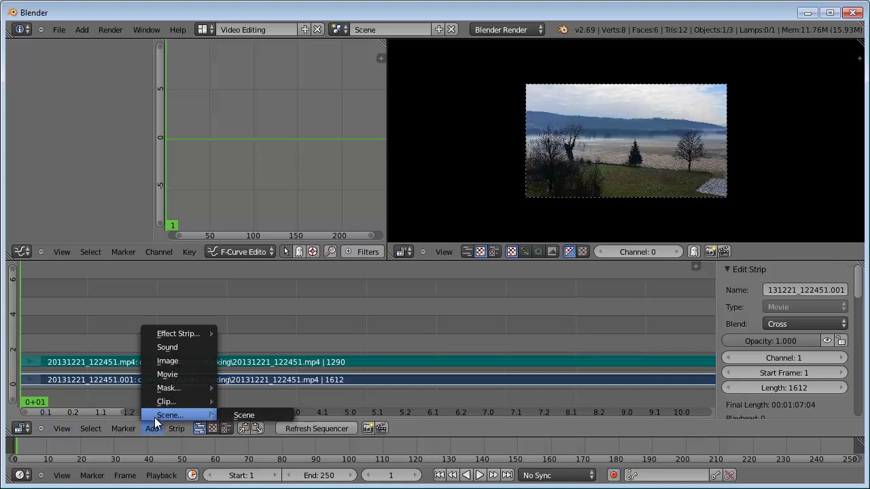
{"action": "right_click", "coordinate": [100, 365]}
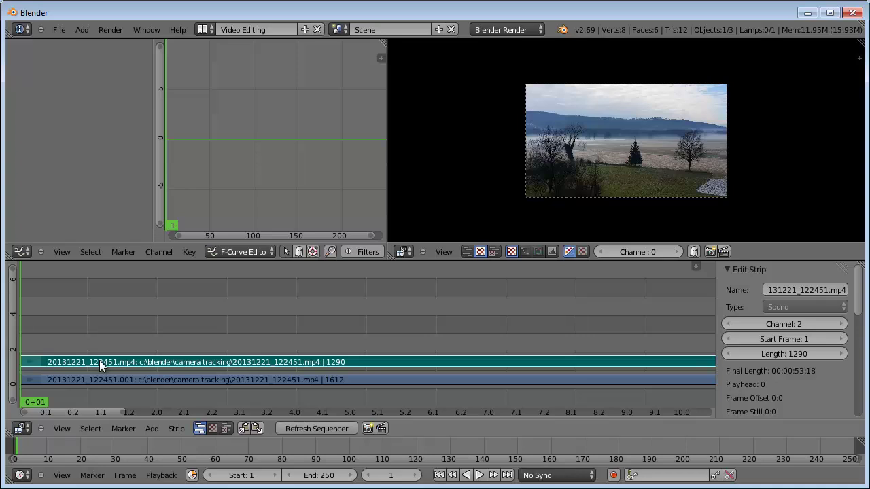
{"action": "key", "text": "x"}
{"action": "left_click", "coordinate": [100, 365]}
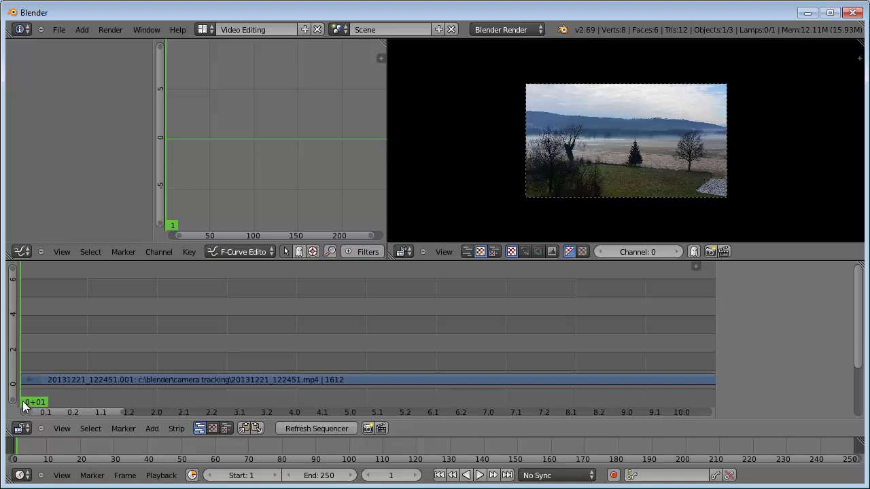
{"action": "mouse_move", "coordinate": [24, 406]}
{"action": "left_mouse_down"}
{"action": "mouse_move", "coordinate": [99, 401]}
{"action": "mouse_move", "coordinate": [322, 415]}
{"action": "left_mouse_up"}
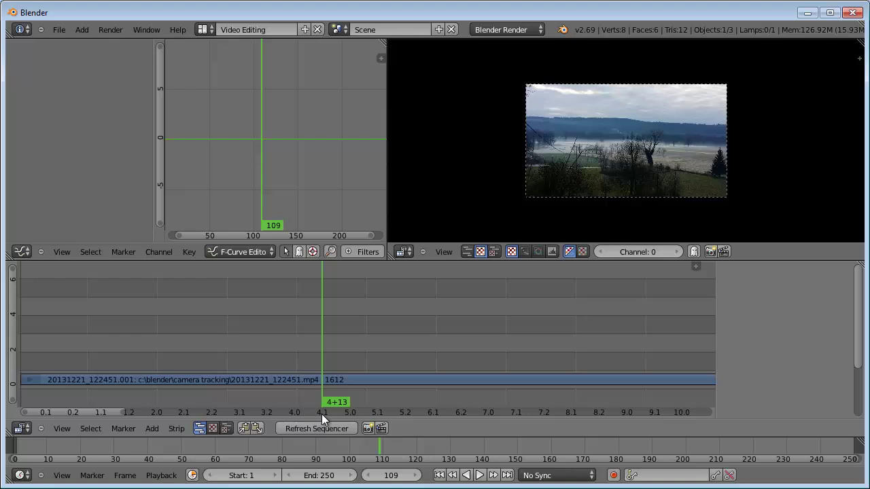
{"action": "mouse_move", "coordinate": [329, 403]}
{"action": "left_mouse_down"}
{"action": "mouse_move", "coordinate": [581, 411]}
{"action": "mouse_move", "coordinate": [696, 429]}
{"action": "mouse_move", "coordinate": [327, 415]}
{"action": "left_mouse_up"}
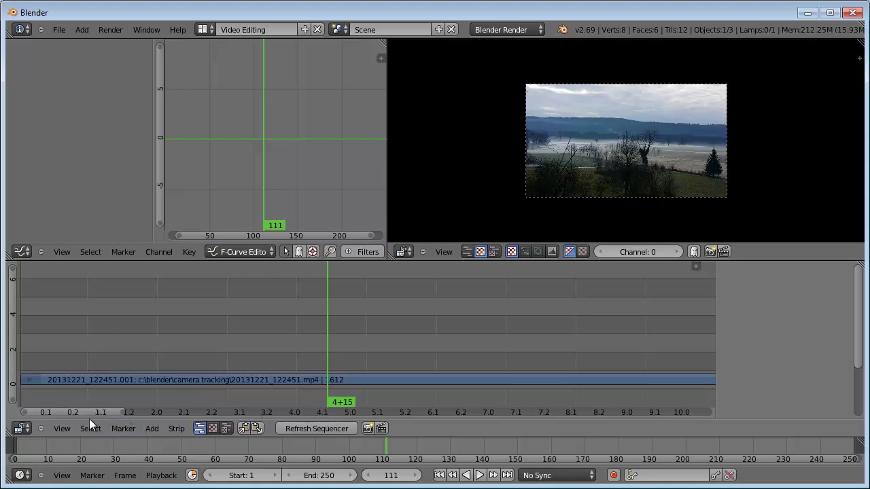
Step: Show frame numbers in the sequencer and move the playhead to frame 108
{"action": "left_click", "coordinate": [63, 427]}
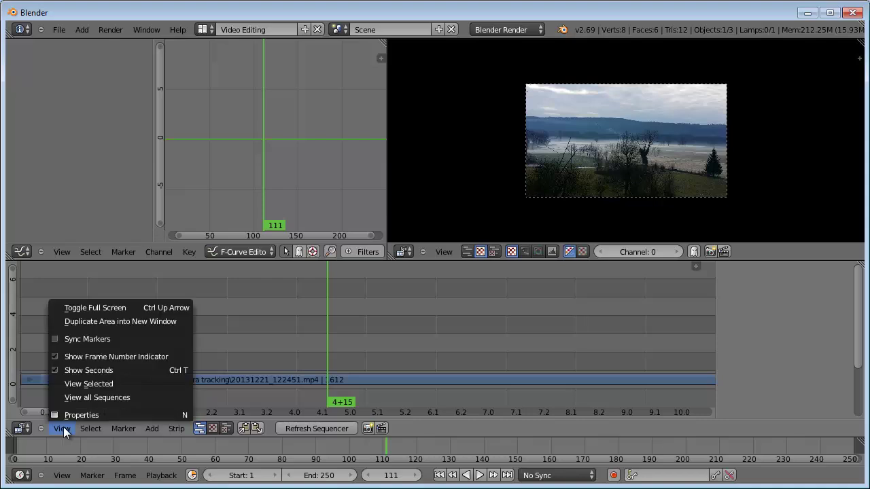
{"action": "left_click", "coordinate": [53, 369]}
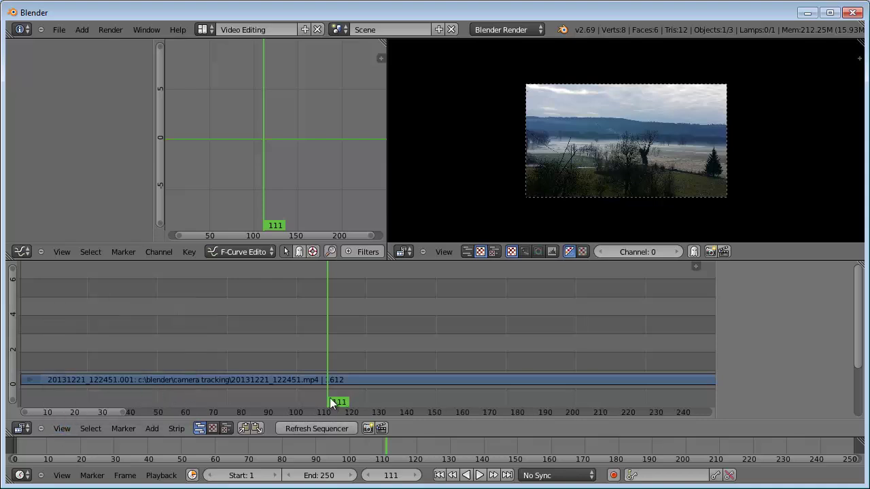
{"action": "left_click_drag", "start_coordinate": [327, 404], "coordinate": [319, 401]}
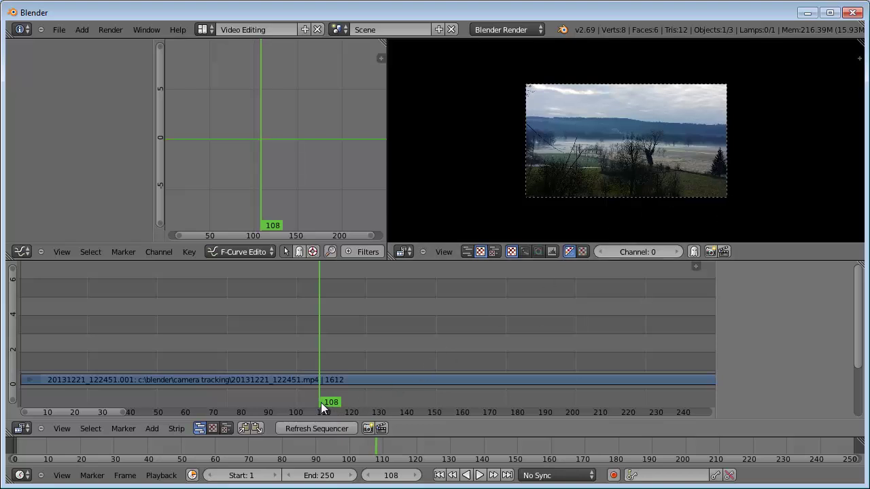
Step: Set the scene start frame to 108, keep the end at 250, and scrub the range
{"action": "left_click", "coordinate": [247, 476]}
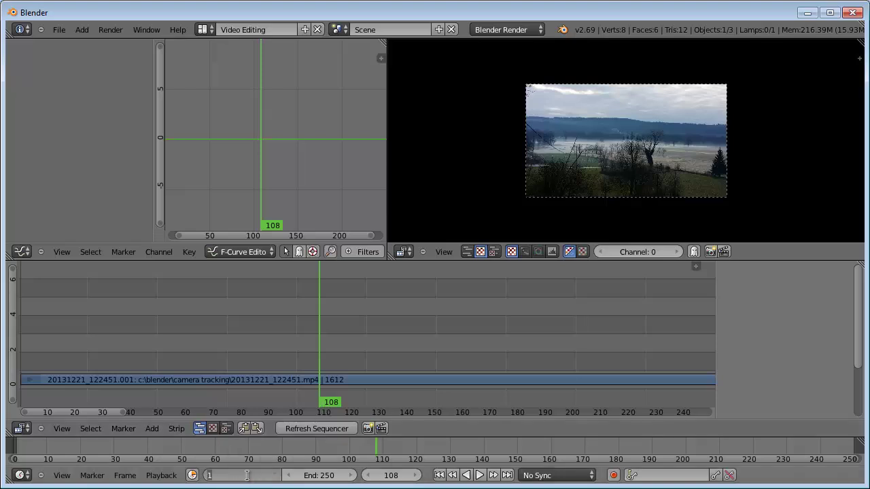
{"action": "type", "text": "108"}
{"action": "key", "text": "Return"}
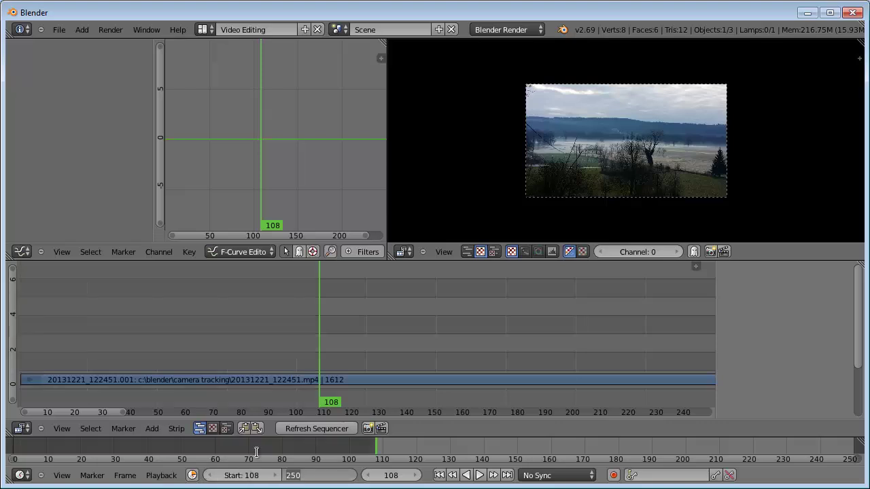
{"action": "left_click", "coordinate": [325, 404]}
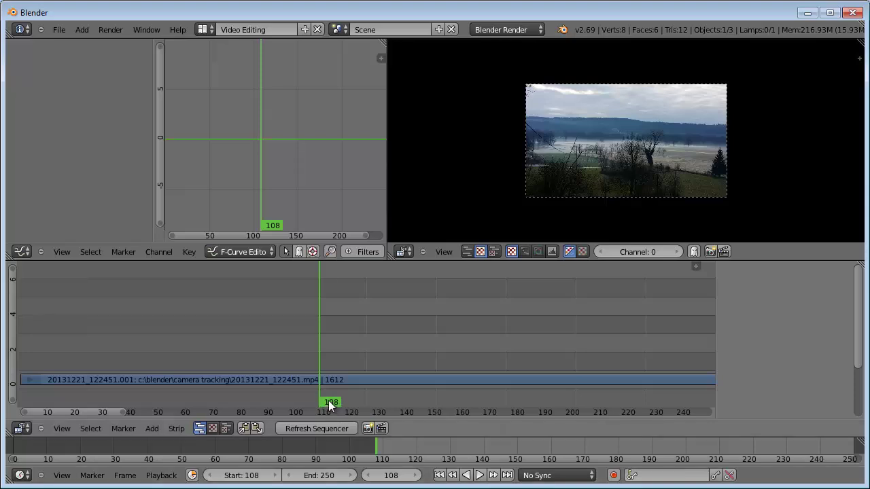
{"action": "mouse_move", "coordinate": [329, 400]}
{"action": "left_mouse_down"}
{"action": "mouse_move", "coordinate": [749, 414]}
{"action": "mouse_move", "coordinate": [851, 408]}
{"action": "left_mouse_up"}
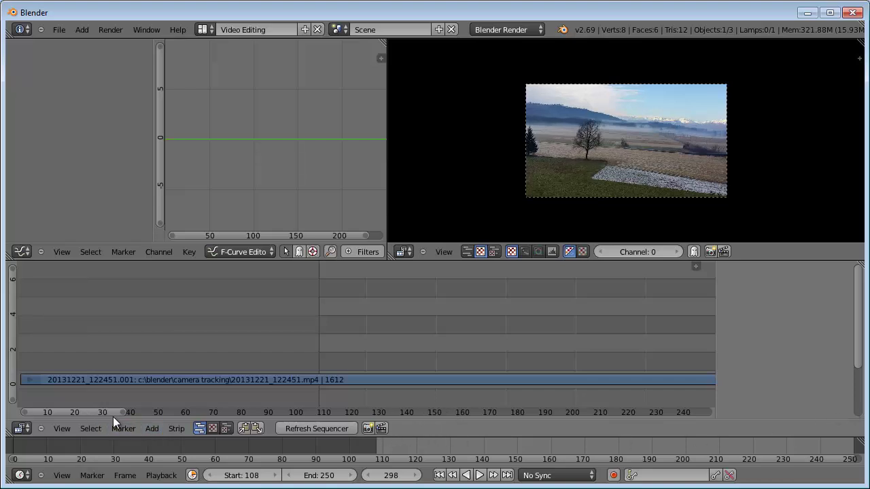
{"action": "left_click_drag", "start_coordinate": [123, 411], "coordinate": [169, 414]}
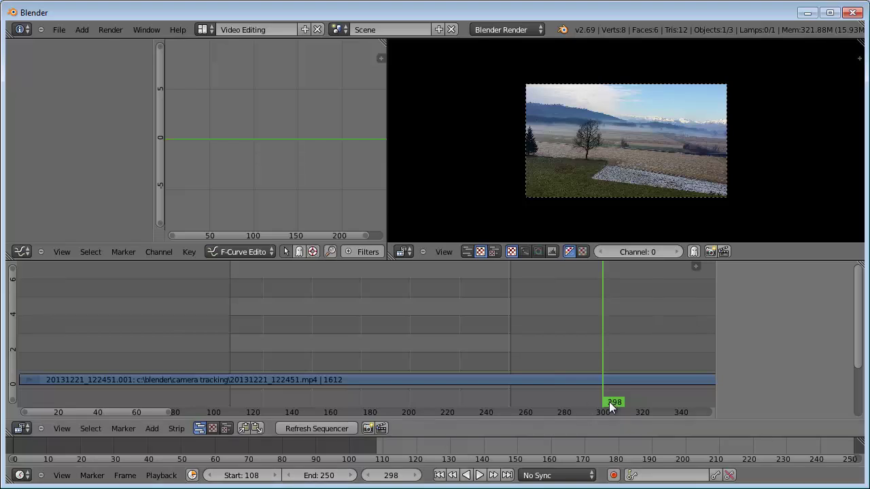
{"action": "left_click_drag", "start_coordinate": [609, 402], "coordinate": [509, 403]}
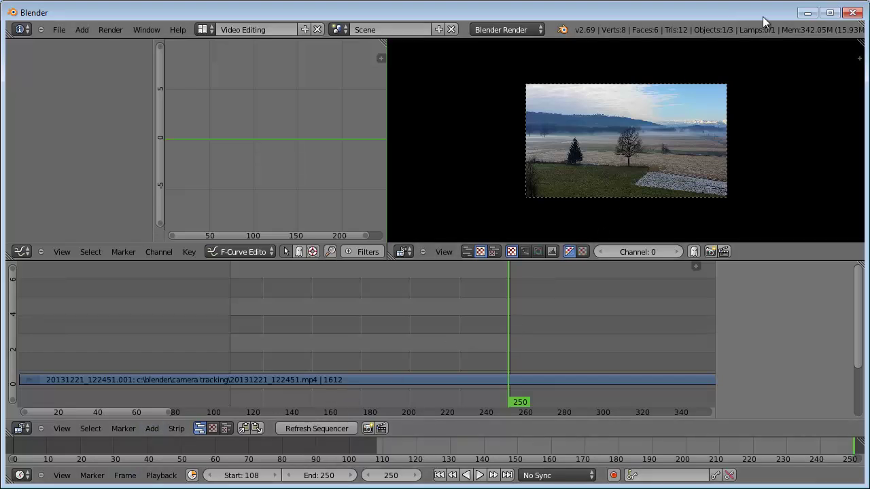
Step: Widen the footage preview and split off a right-hand Properties area showing render settings
{"action": "left_click_drag", "start_coordinate": [386, 102], "coordinate": [27, 103]}
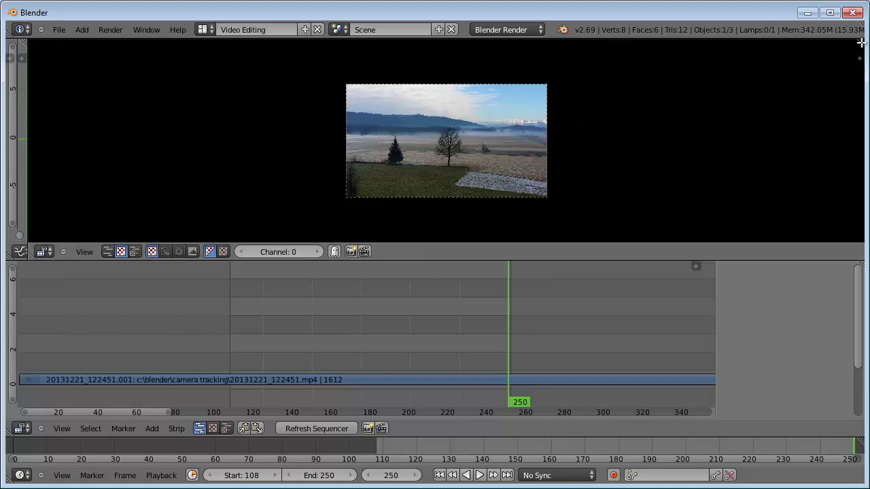
{"action": "mouse_move", "coordinate": [861, 42]}
{"action": "left_mouse_down"}
{"action": "mouse_move", "coordinate": [633, 55]}
{"action": "mouse_move", "coordinate": [627, 102]}
{"action": "left_mouse_up"}
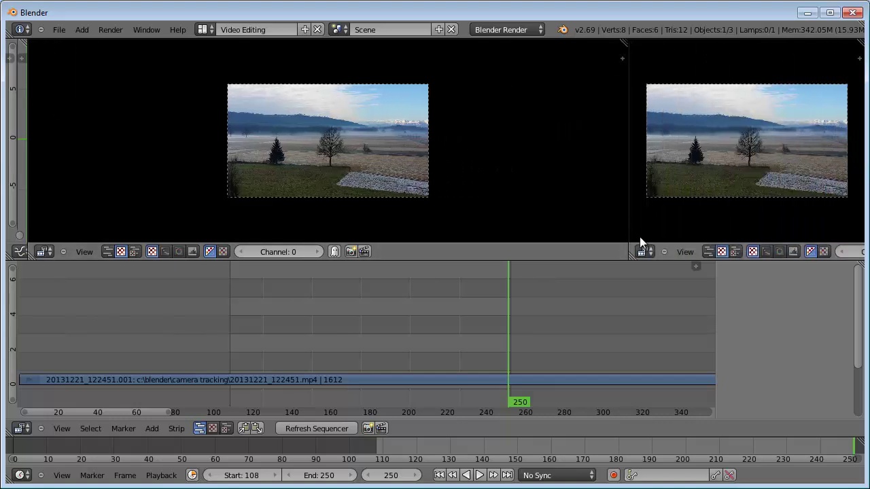
{"action": "left_click", "coordinate": [648, 253]}
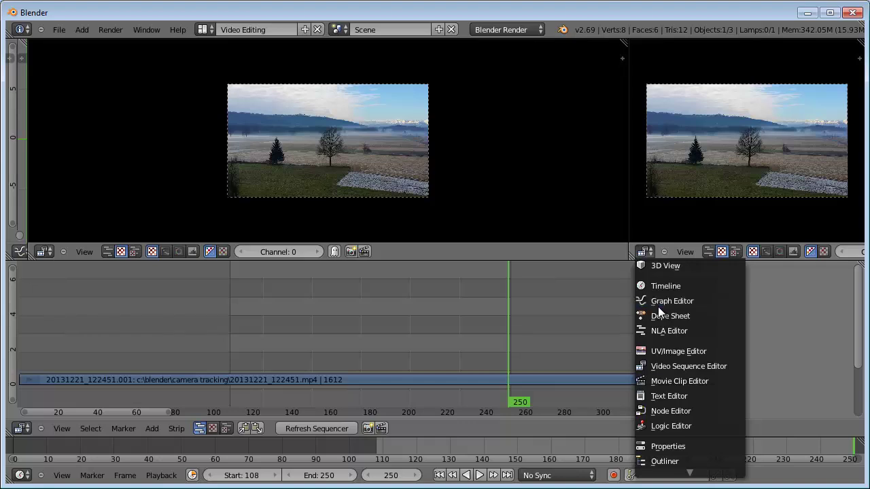
{"action": "left_click", "coordinate": [667, 447]}
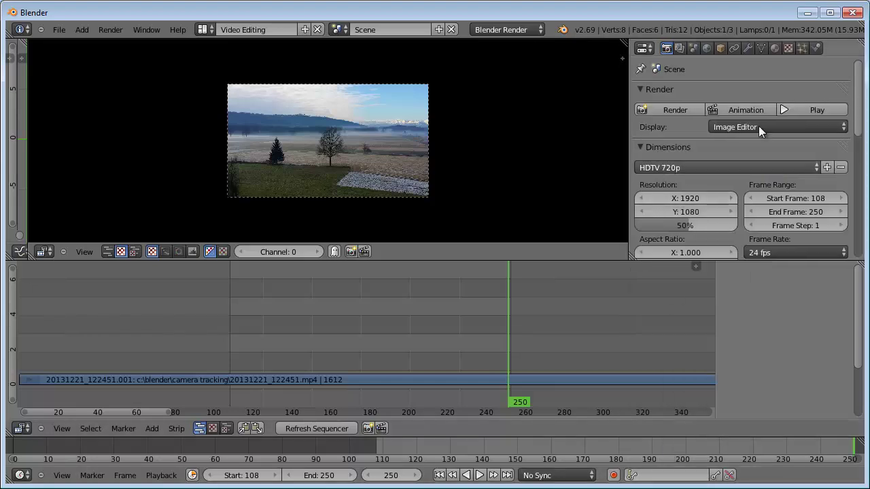
Step: Apply the HDTV 720p preset (1280×720) and set the resolution percentage to 50%
{"action": "scroll", "coordinate": [854, 109], "scroll_direction": "down", "scroll_amount": 3}
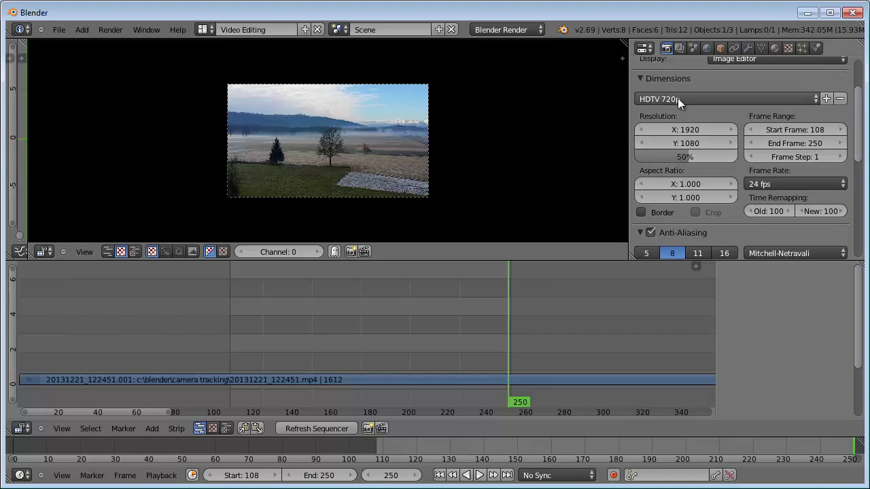
{"action": "left_click", "coordinate": [674, 99]}
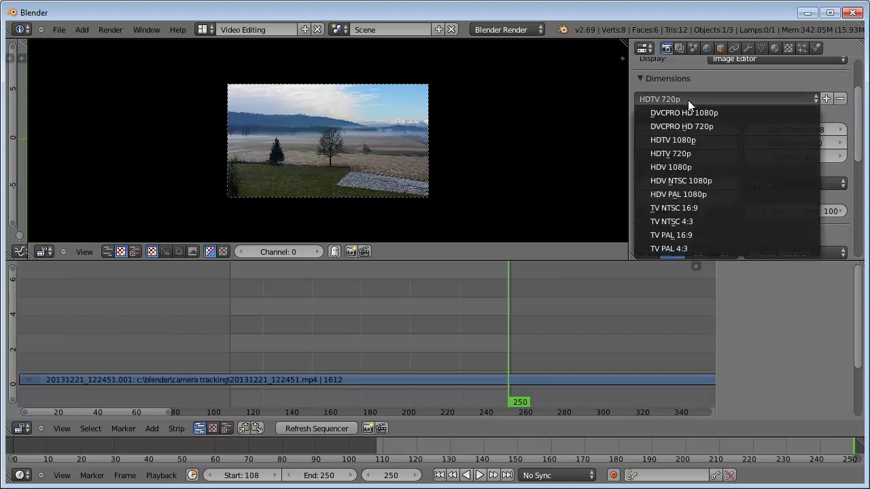
{"action": "left_click", "coordinate": [693, 153]}
{"action": "left_click", "coordinate": [683, 157]}
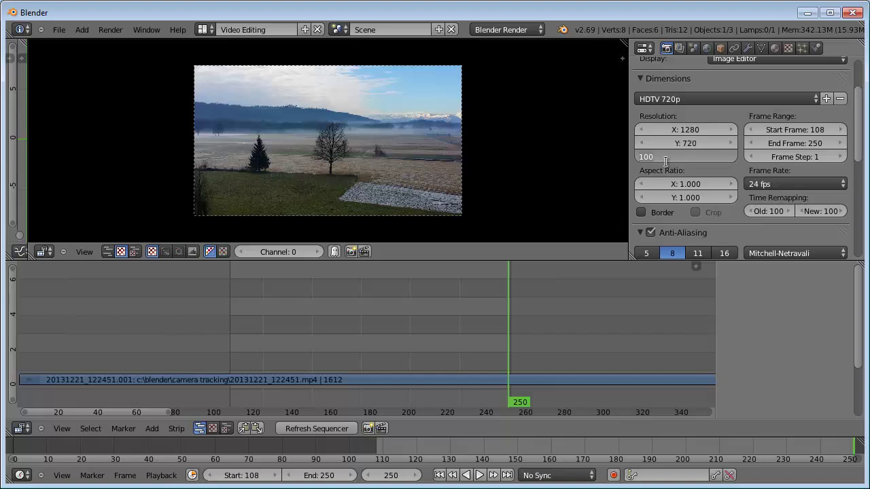
{"action": "left_click_drag", "start_coordinate": [638, 157], "coordinate": [663, 157]}
{"action": "type", "text": "0"}
{"action": "key", "text": "Tab"}
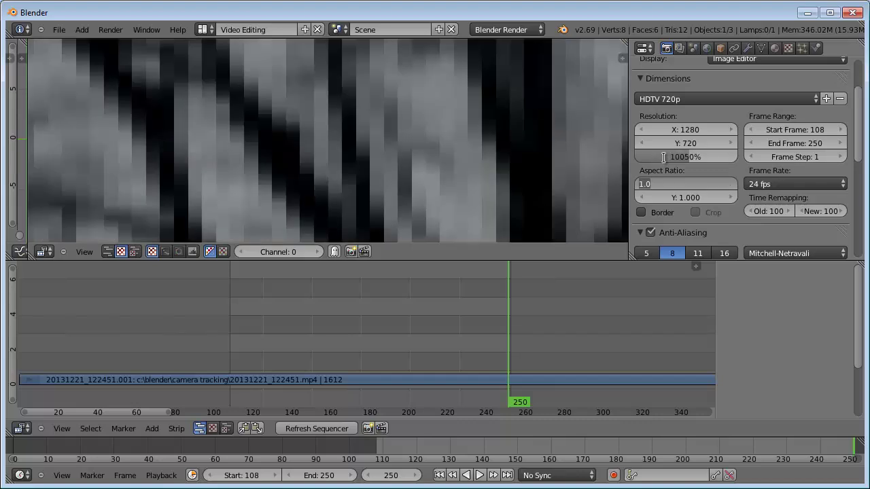
{"action": "key", "text": "Escape"}
{"action": "left_click", "coordinate": [704, 157]}
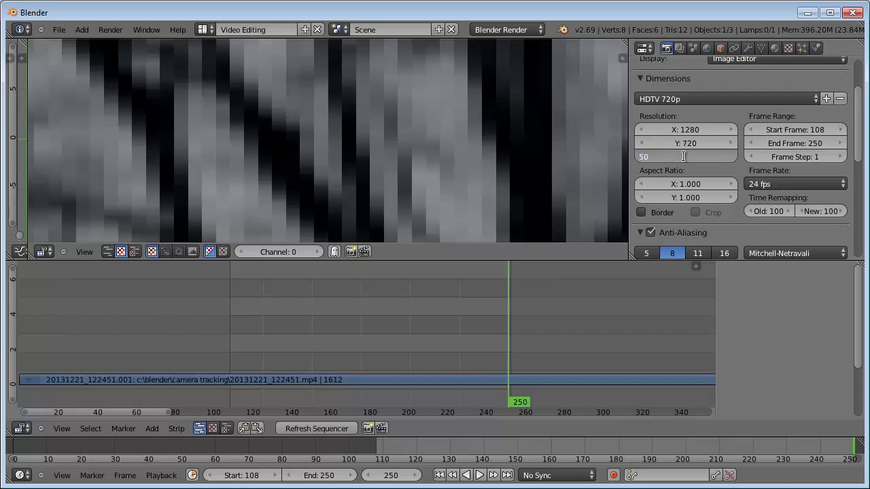
{"action": "key", "text": "Tab"}
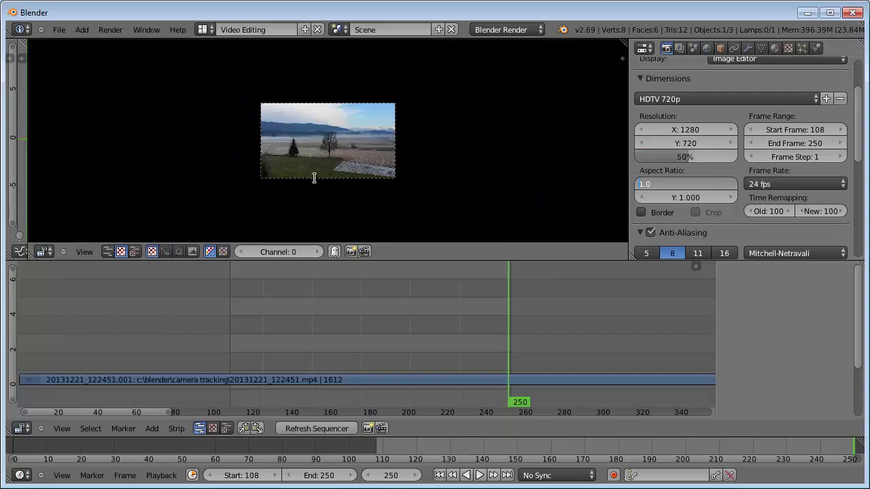
Step: Keep the aspect ratio at 1.000 and reach the Output panel's /tmp\ path field
{"action": "key", "text": "Return"}
{"action": "scroll", "coordinate": [279, 179], "scroll_direction": "up", "scroll_amount": 1}
{"action": "scroll", "coordinate": [279, 180], "scroll_direction": "up", "scroll_amount": 2}
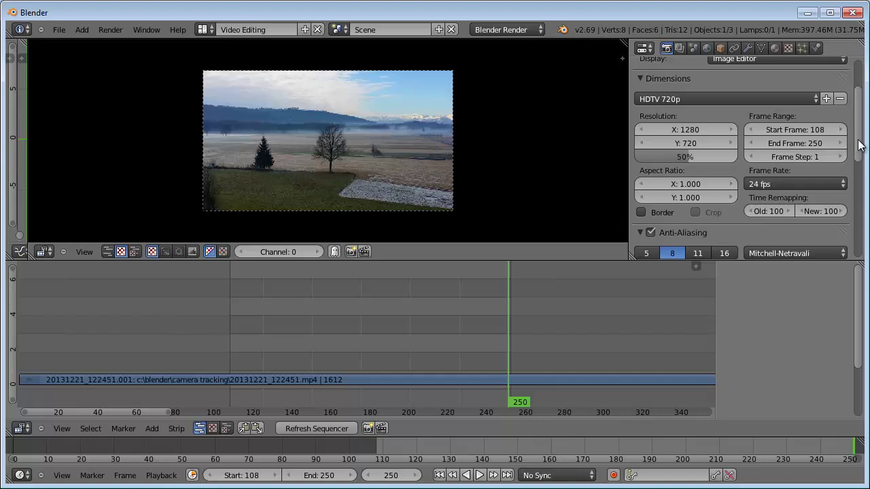
{"action": "left_click_drag", "start_coordinate": [856, 147], "coordinate": [846, 252]}
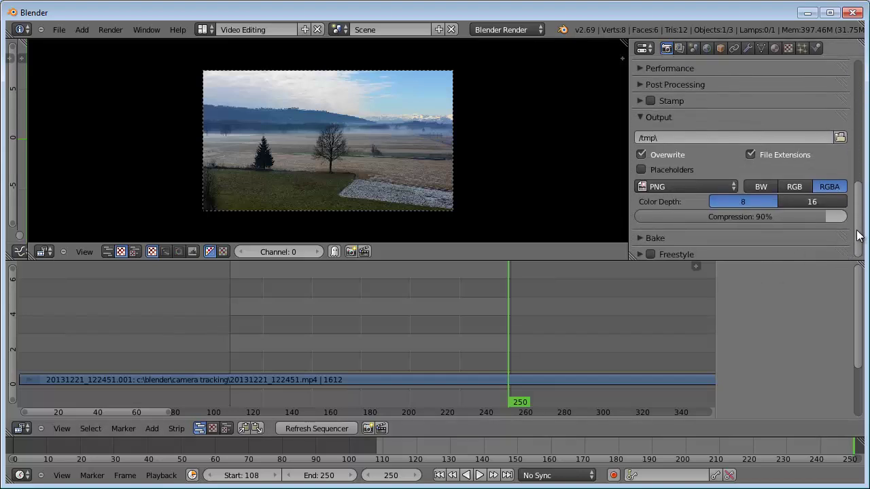
{"action": "mouse_move", "coordinate": [858, 233]}
{"action": "left_mouse_down"}
{"action": "mouse_move", "coordinate": [858, 217]}
{"action": "mouse_move", "coordinate": [859, 229]}
{"action": "left_mouse_up"}
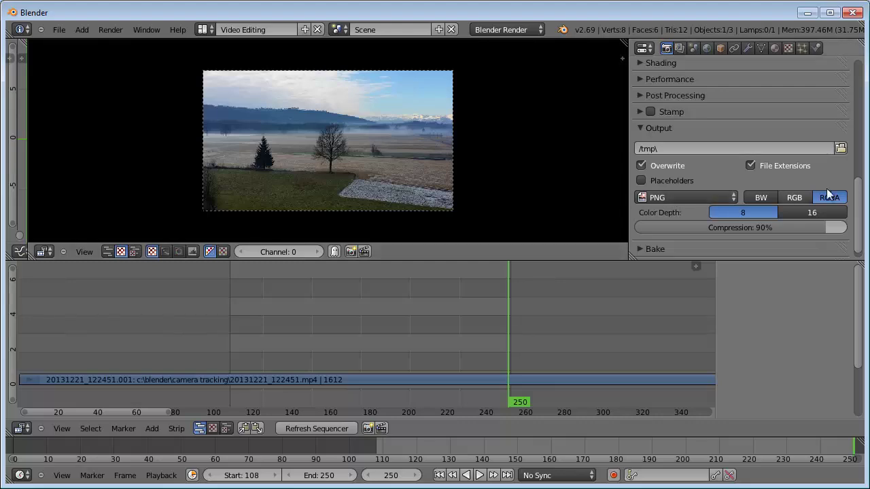
{"action": "left_click", "coordinate": [666, 149]}
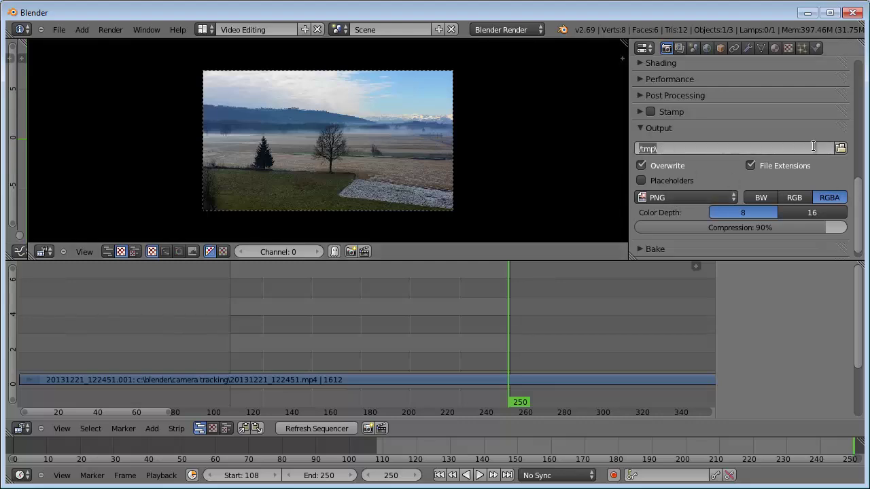
Step: Browse for the render output folder and go to c:\blender\camera tracking
{"action": "left_click", "coordinate": [841, 148]}
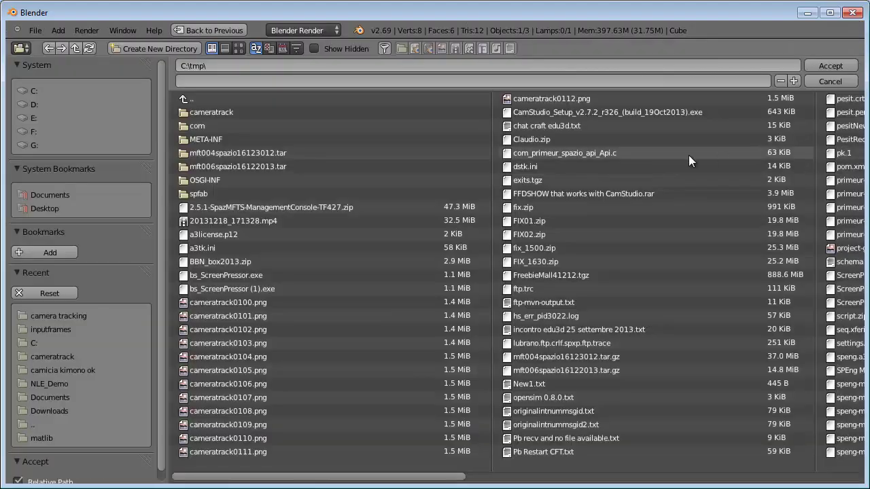
{"action": "left_click", "coordinate": [206, 66]}
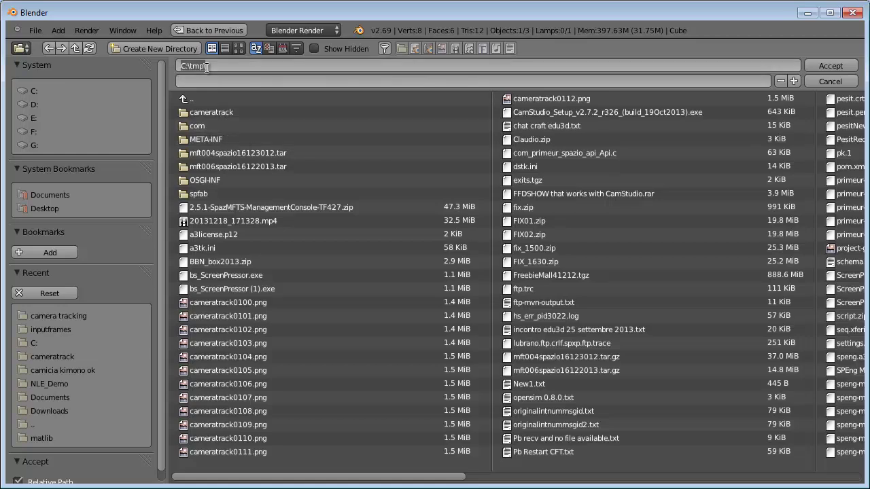
{"action": "type", "text": "c:\\blender\\"}
{"action": "key", "text": "Return"}
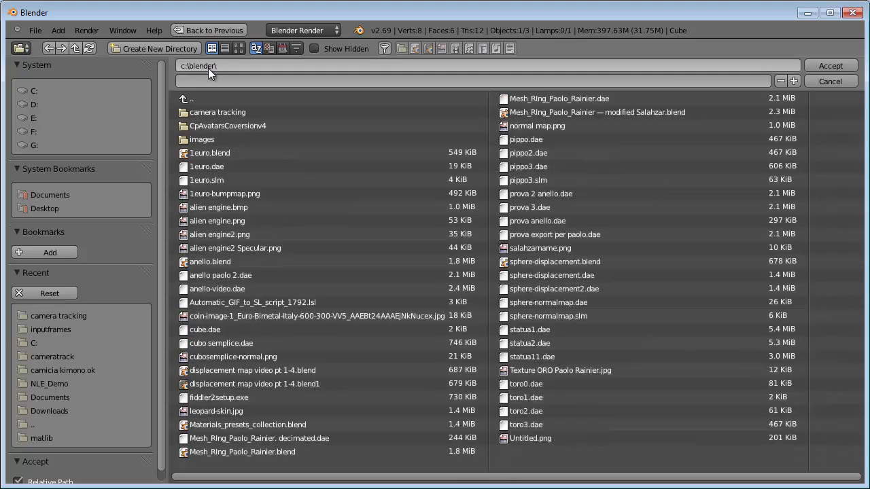
{"action": "left_click", "coordinate": [214, 113]}
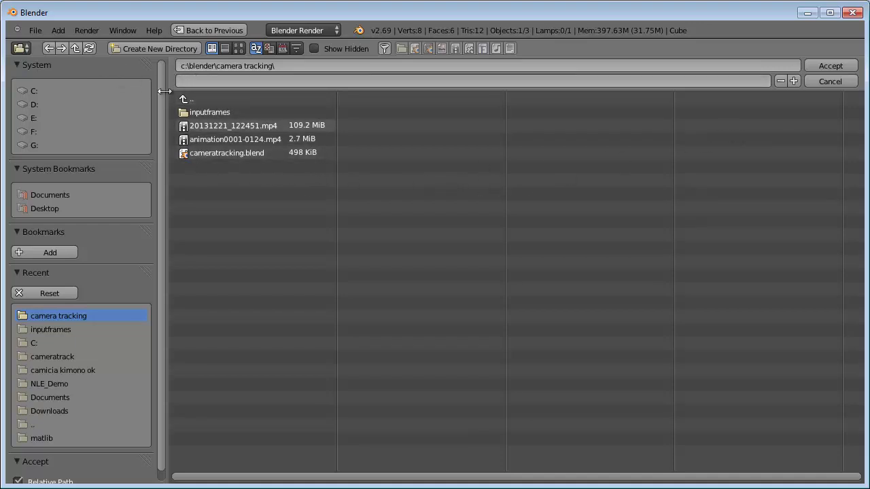
Step: Create a new input2 folder there and accept it as the render output folder
{"action": "left_click", "coordinate": [147, 48]}
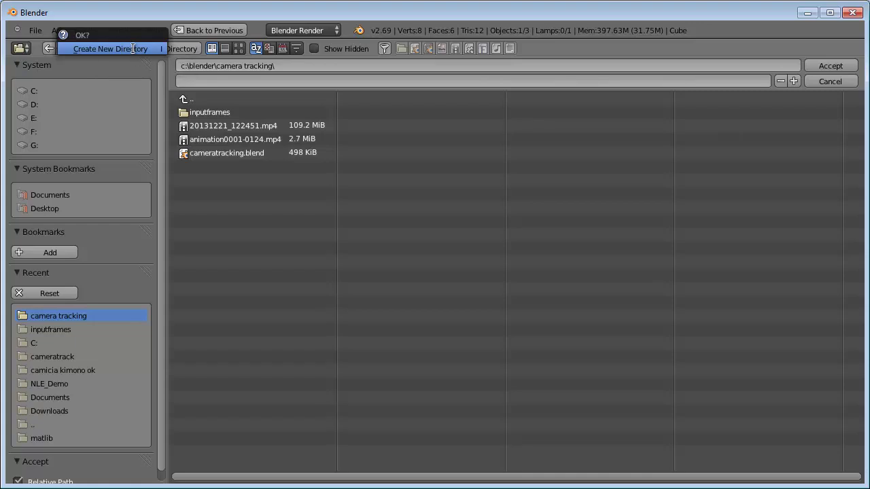
{"action": "left_click", "coordinate": [134, 48]}
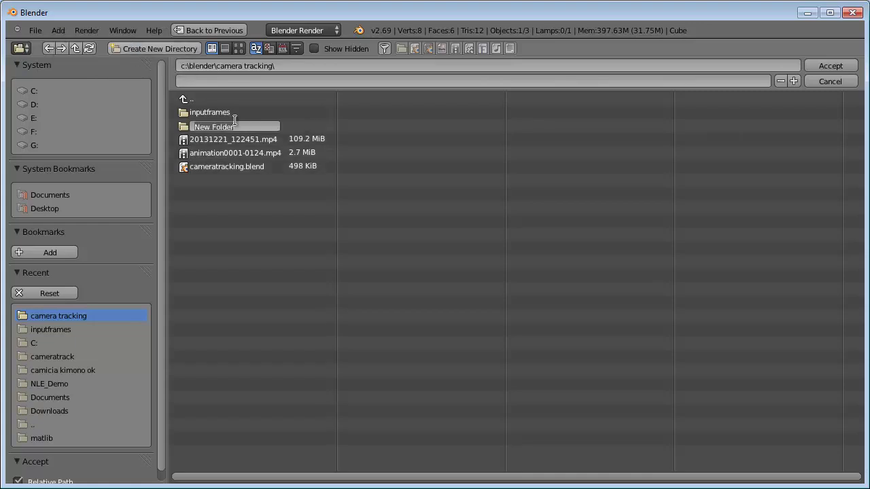
{"action": "type", "text": "input2"}
{"action": "key", "text": "Return"}
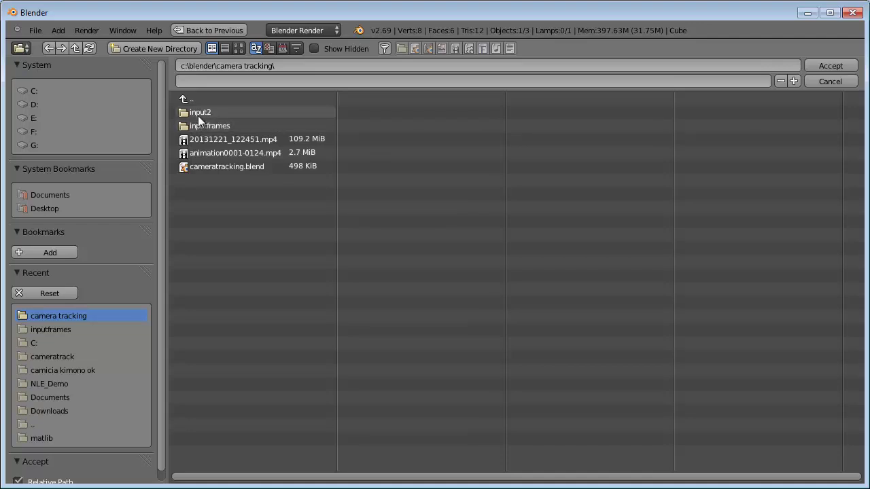
{"action": "left_click", "coordinate": [197, 113]}
{"action": "left_click", "coordinate": [810, 65]}
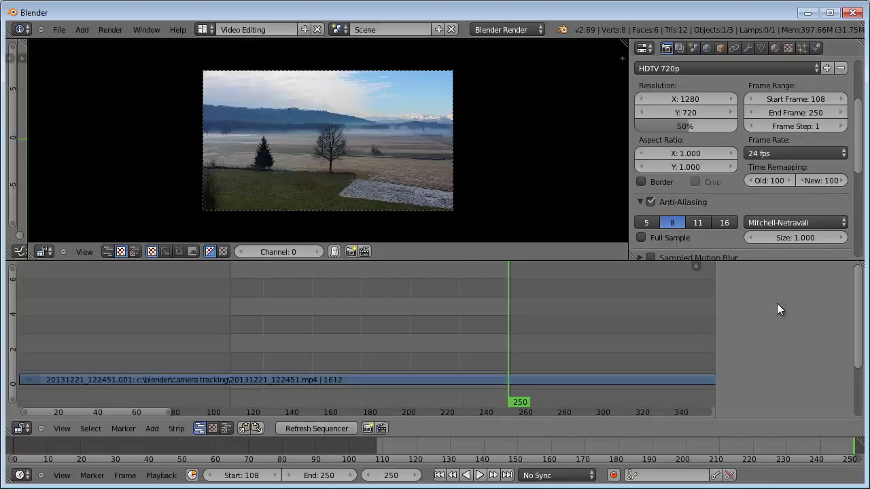
Step: Render the animation, saving PNG frames 0108–0250 into the input2 folder
{"action": "left_click_drag", "start_coordinate": [858, 161], "coordinate": [853, 242]}
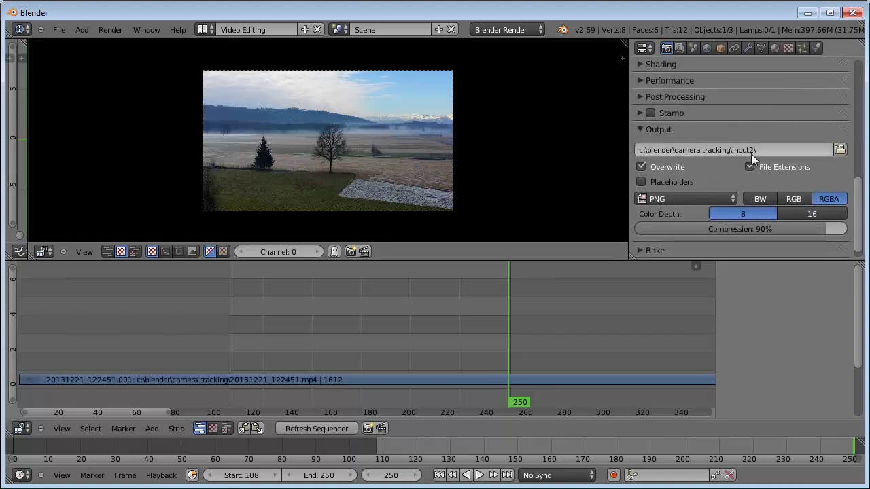
{"action": "left_click_drag", "start_coordinate": [858, 201], "coordinate": [858, 85]}
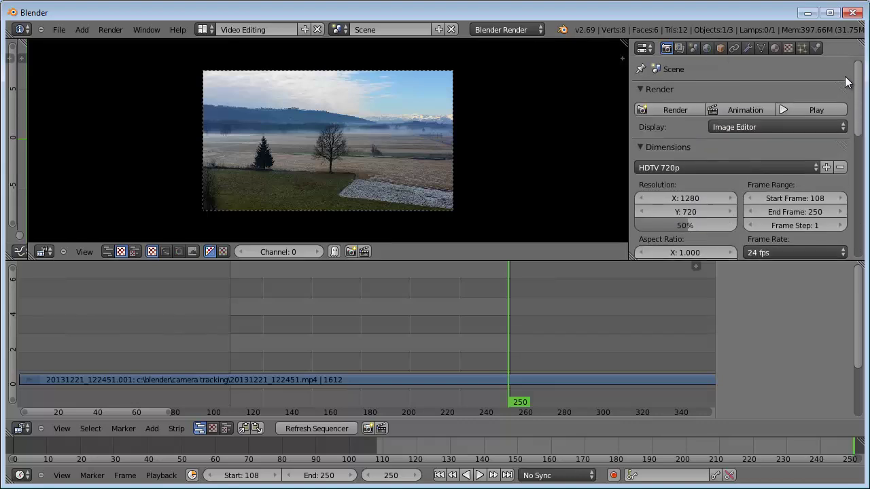
{"action": "left_click", "coordinate": [740, 109]}
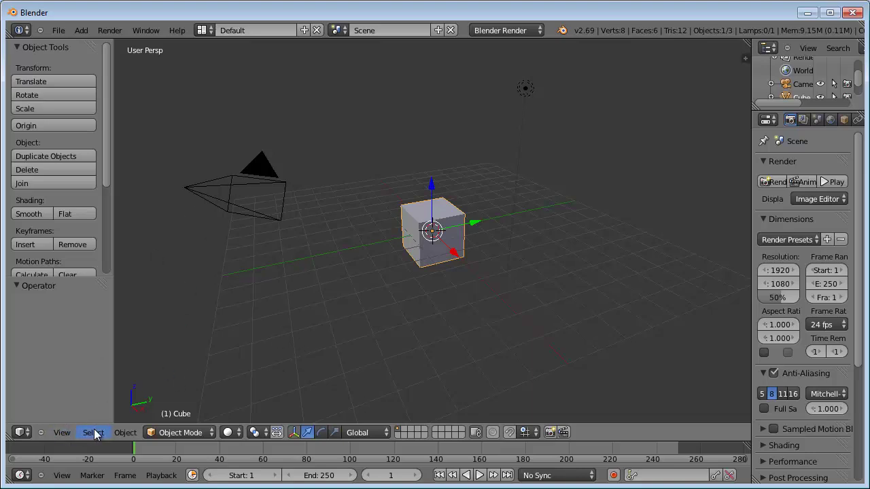
Step: Switch the area to the Movie Clip Editor and open camera tracking\input2\0108.png as a clip
{"action": "left_click", "coordinate": [23, 432]}
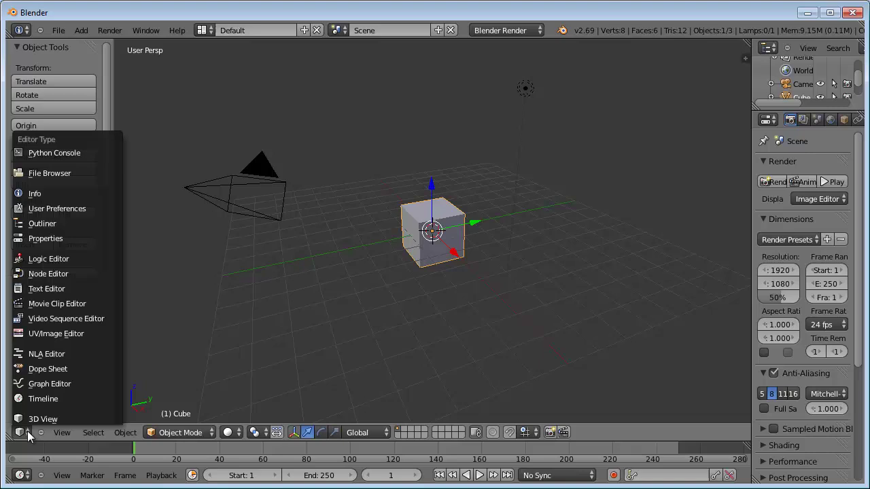
{"action": "left_click", "coordinate": [62, 304]}
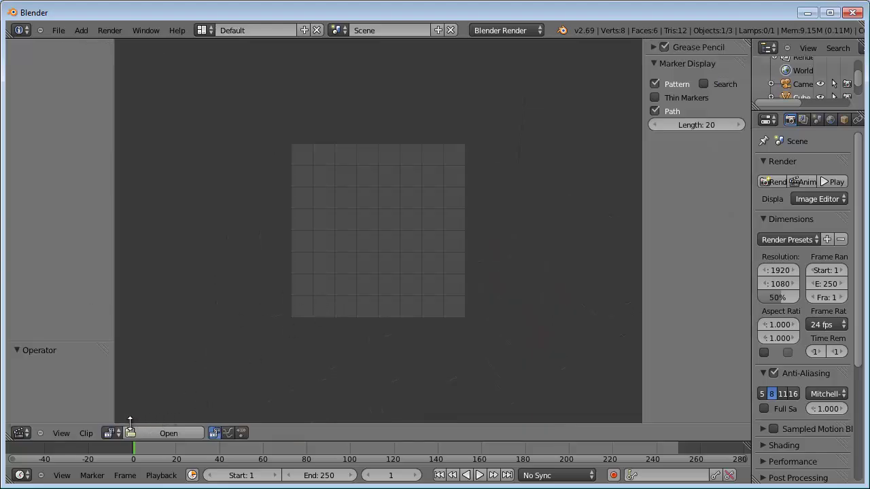
{"action": "left_click", "coordinate": [155, 434]}
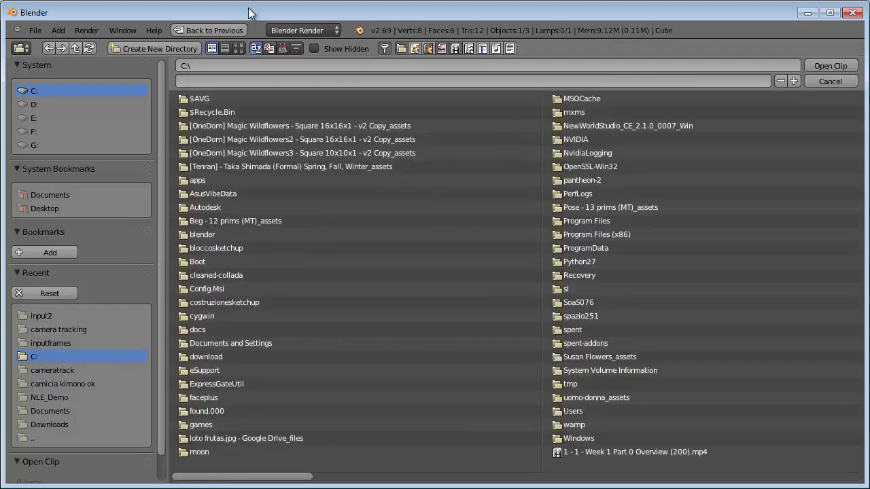
{"action": "left_click", "coordinate": [228, 67]}
{"action": "type", "text": "r"}
{"action": "key", "text": "Return"}
{"action": "left_click", "coordinate": [220, 111]}
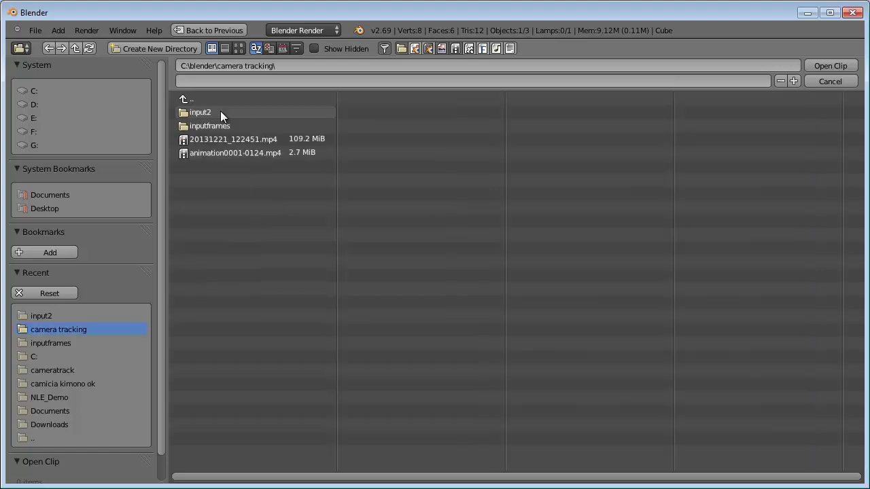
{"action": "left_click", "coordinate": [210, 112]}
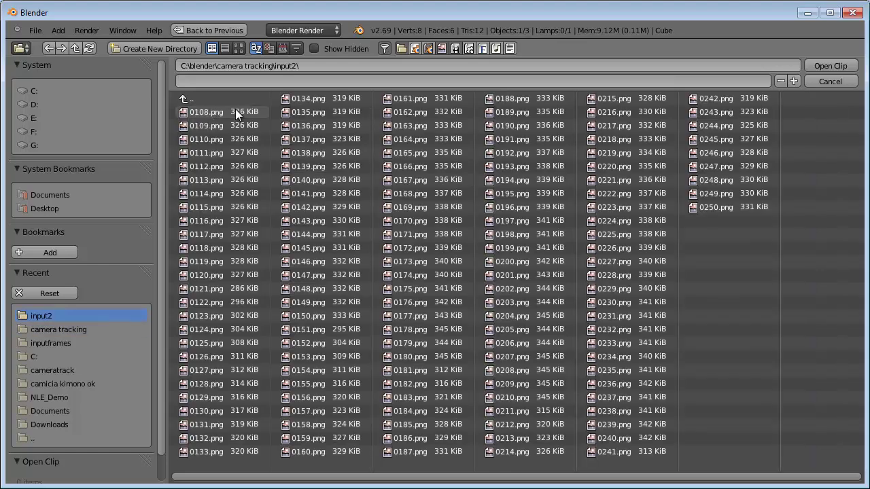
{"action": "left_click", "coordinate": [231, 112]}
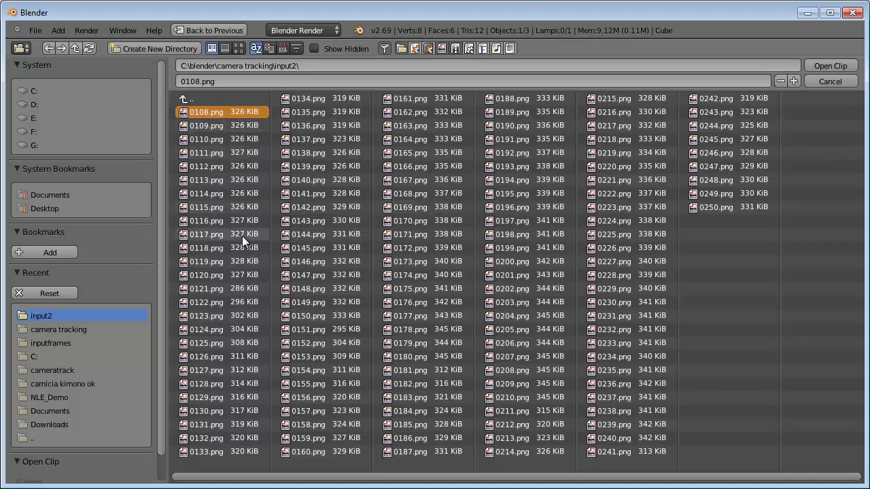
{"action": "left_click", "coordinate": [841, 66]}
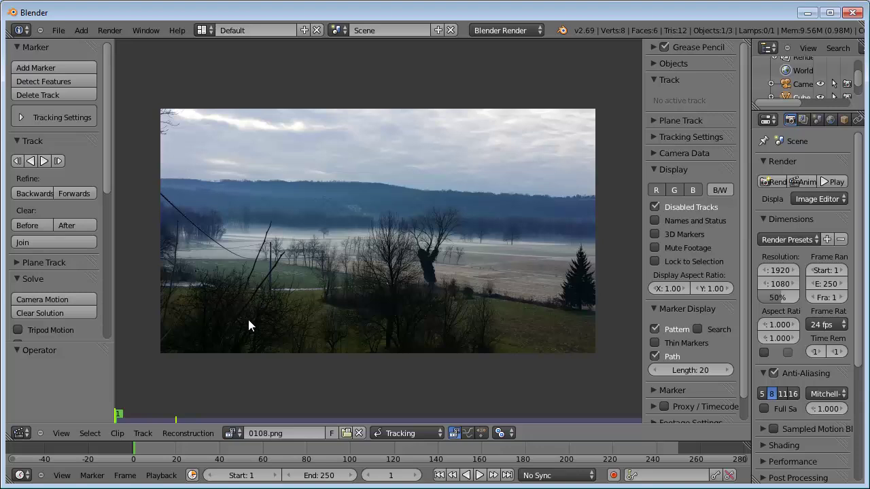
Step: Play the clip and scrub to find that footage ends after frame 143
{"action": "key", "text": "alt+a"}
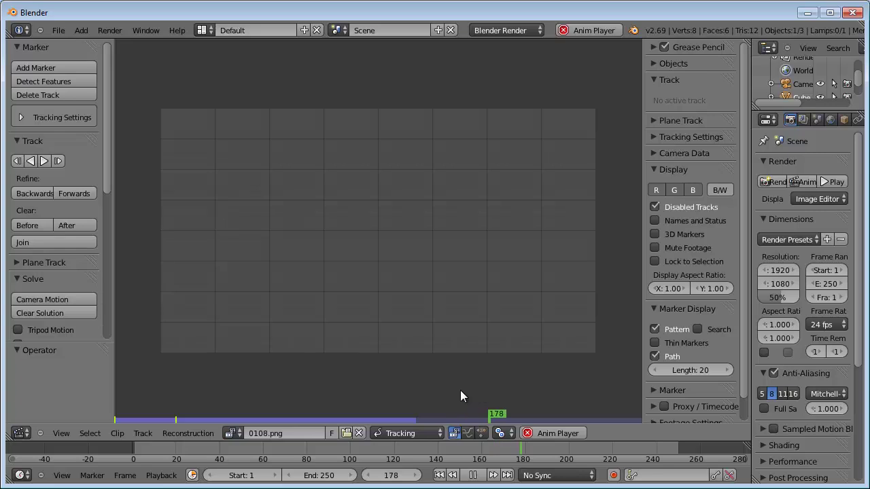
{"action": "key", "text": "alt+a"}
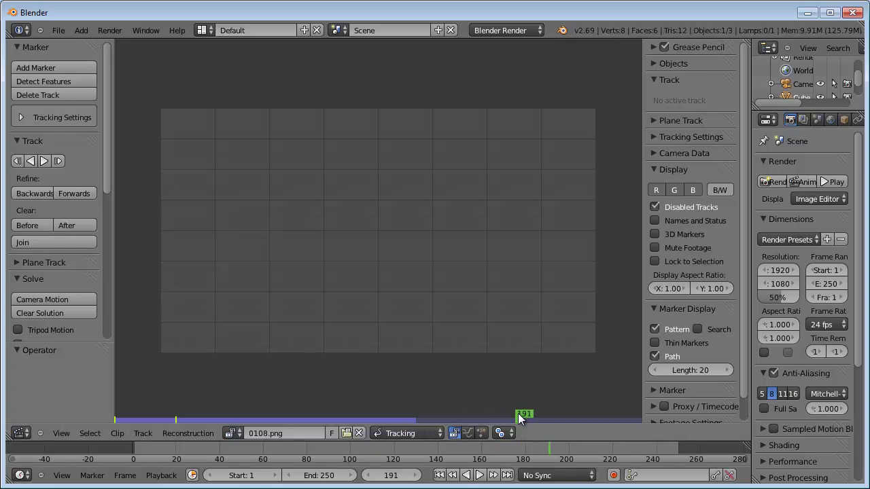
{"action": "left_click_drag", "start_coordinate": [518, 418], "coordinate": [420, 418]}
{"action": "left_click", "coordinate": [419, 418]}
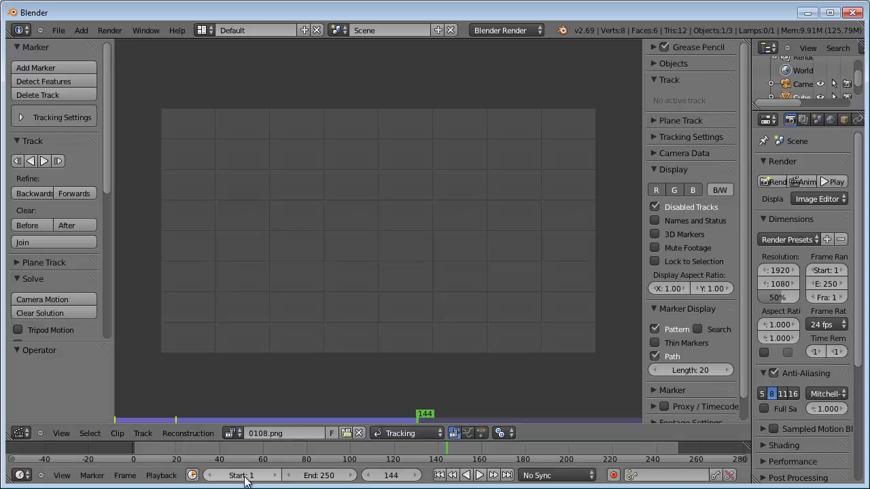
Step: Set the scene End frame to 143 and jump back to frame 1
{"action": "left_click", "coordinate": [321, 473]}
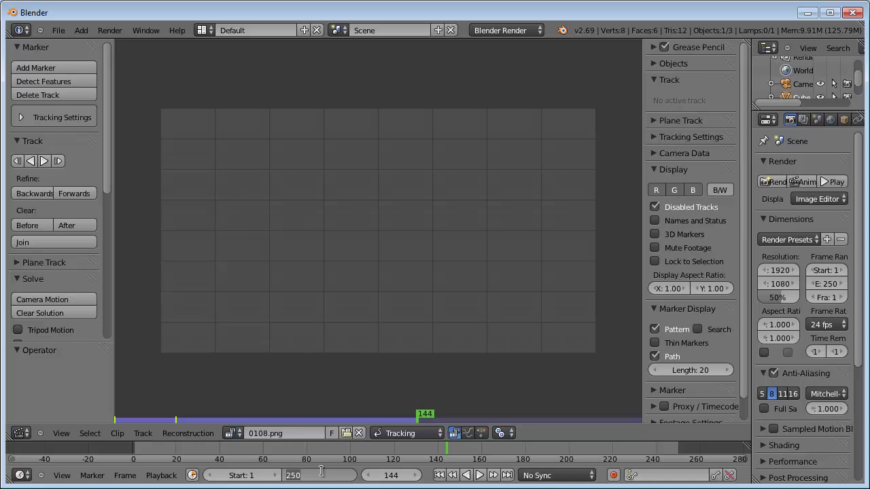
{"action": "type", "text": "143"}
{"action": "key", "text": "Return"}
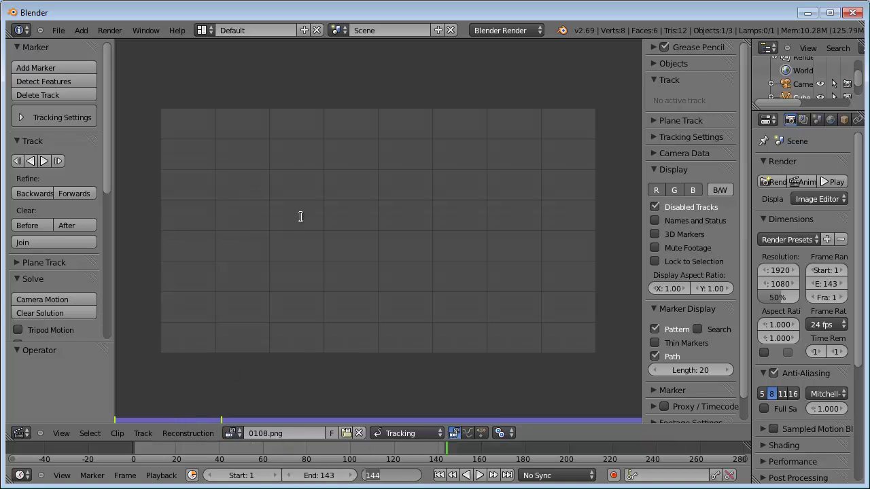
{"action": "left_click", "coordinate": [439, 475]}
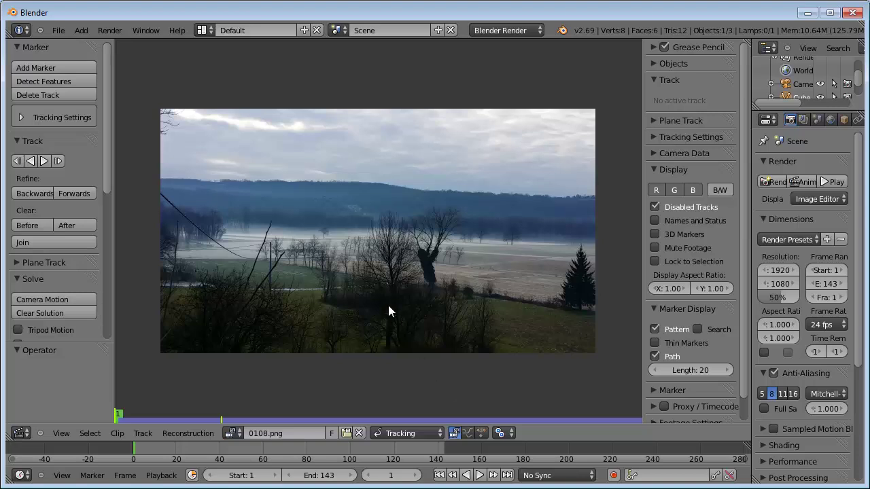
Step: Play and stop the trimmed clip twice to review the footage
{"action": "left_click", "coordinate": [479, 475]}
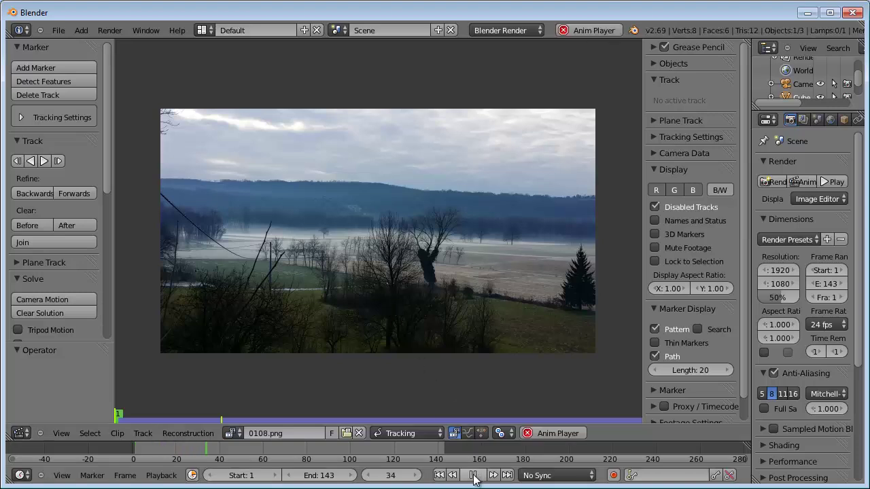
{"action": "left_click", "coordinate": [474, 478]}
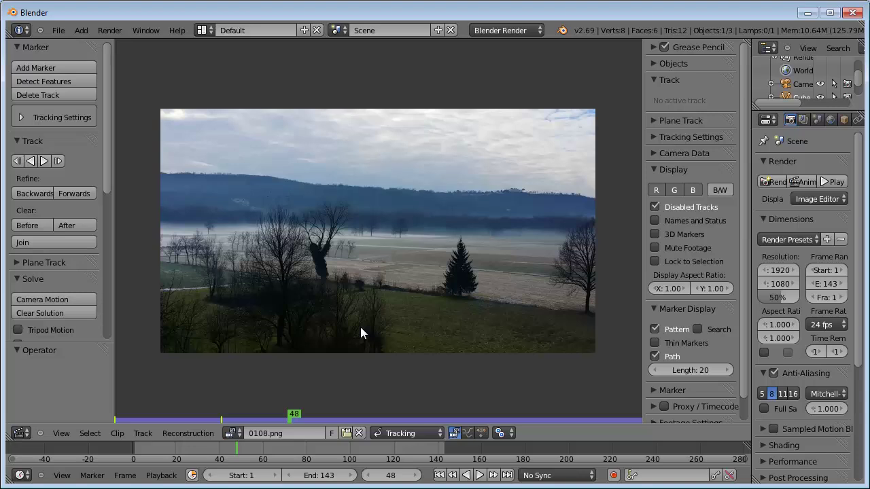
{"action": "key", "text": "alt+a"}
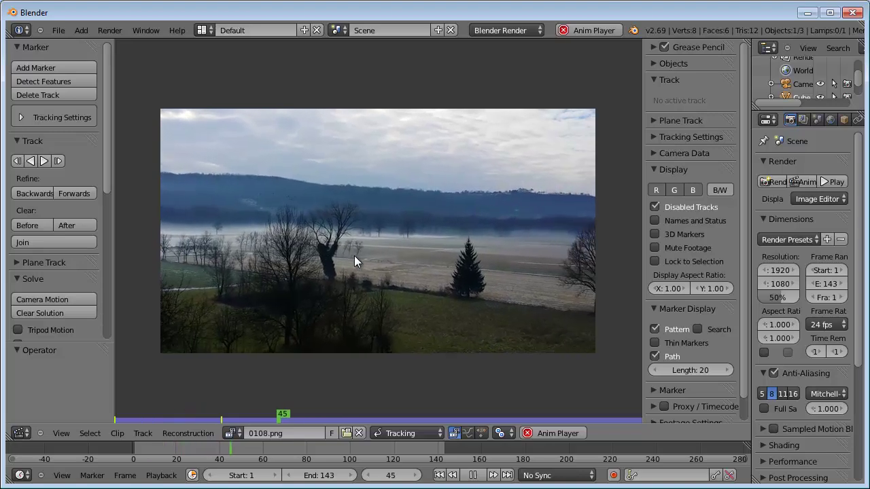
{"action": "key", "text": "alt+a"}
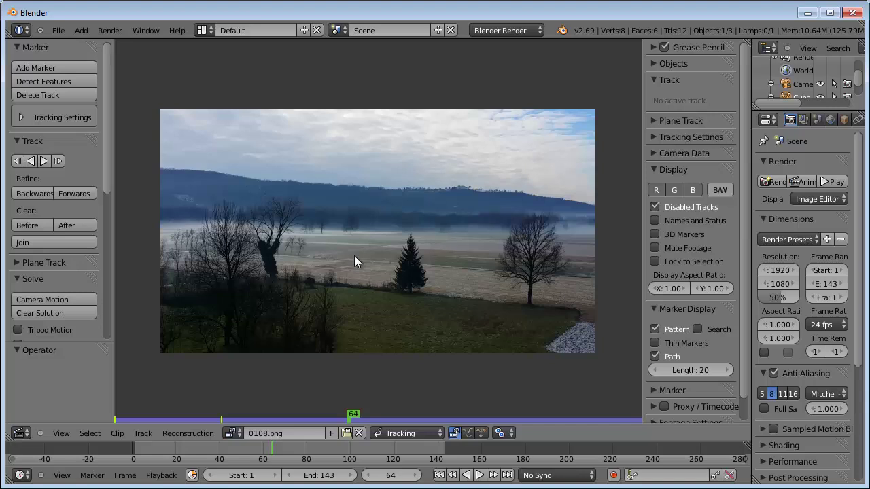
Step: Jump to frame 1, then frame 143, then switch to the Compositing layout
{"action": "key", "text": "shift+Left"}
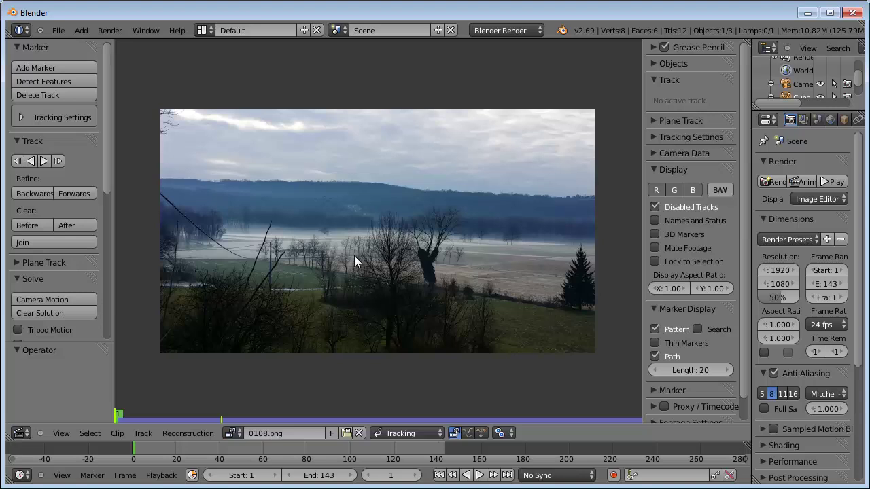
{"action": "key", "text": "shift+Right"}
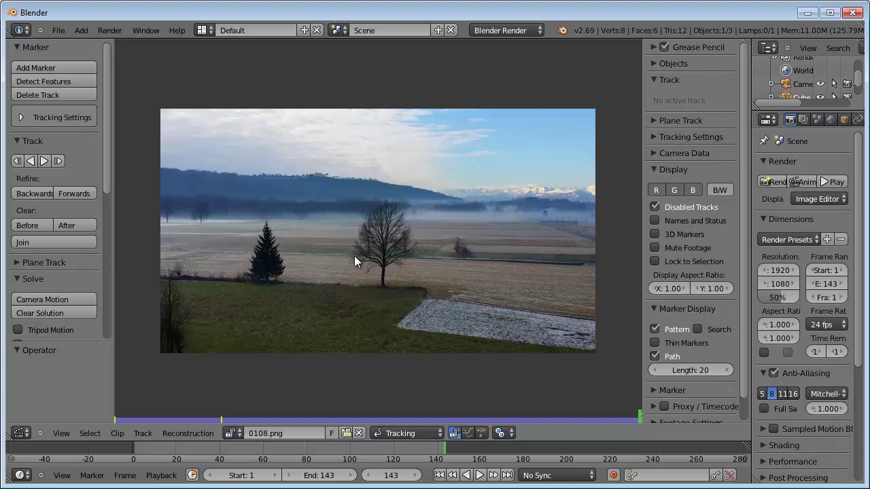
{"action": "key", "text": "ctrl+Left"}
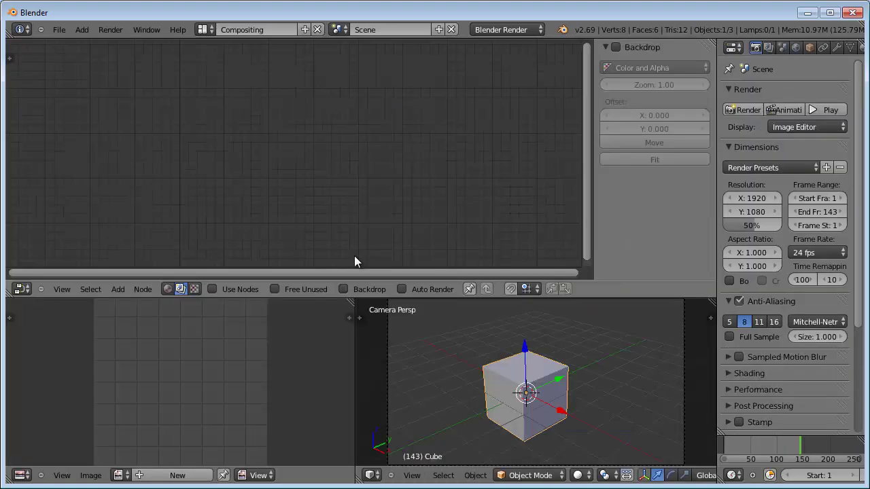
Step: Return to the Default clip-editing layout and scrub the footage back near frame 1
{"action": "key", "text": "ctrl+Right"}
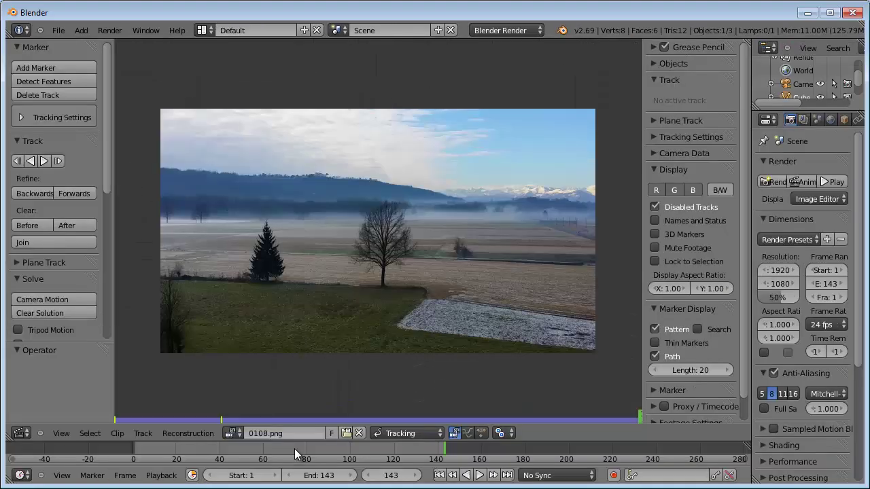
{"action": "key", "text": "shift+Left"}
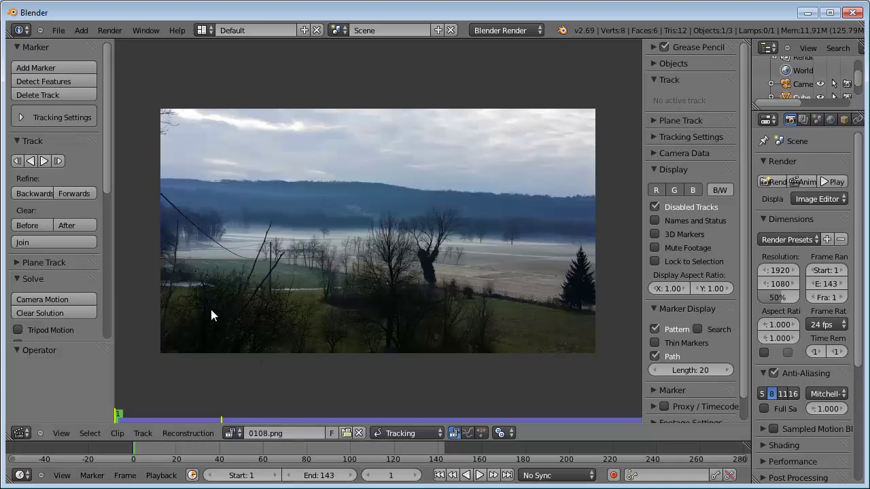
{"action": "key", "text": "shift+alt+Left"}
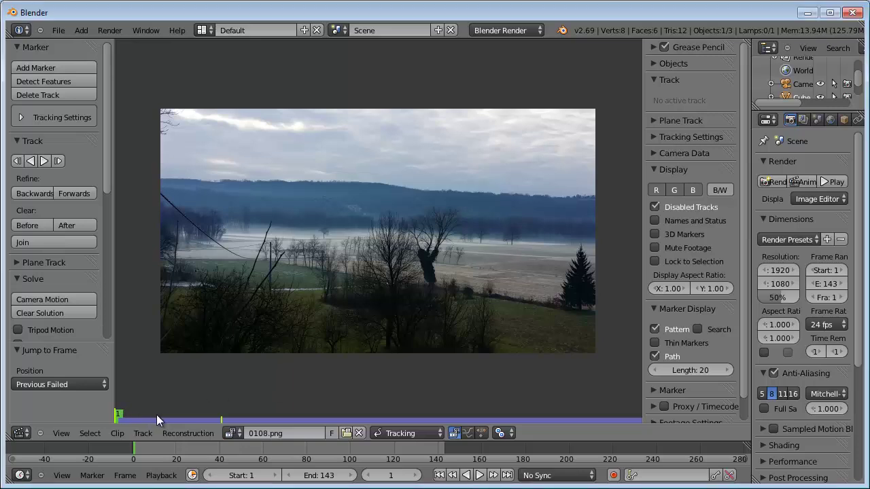
{"action": "mouse_move", "coordinate": [127, 419]}
{"action": "left_mouse_down"}
{"action": "mouse_move", "coordinate": [609, 401]}
{"action": "mouse_move", "coordinate": [118, 395]}
{"action": "left_mouse_up"}
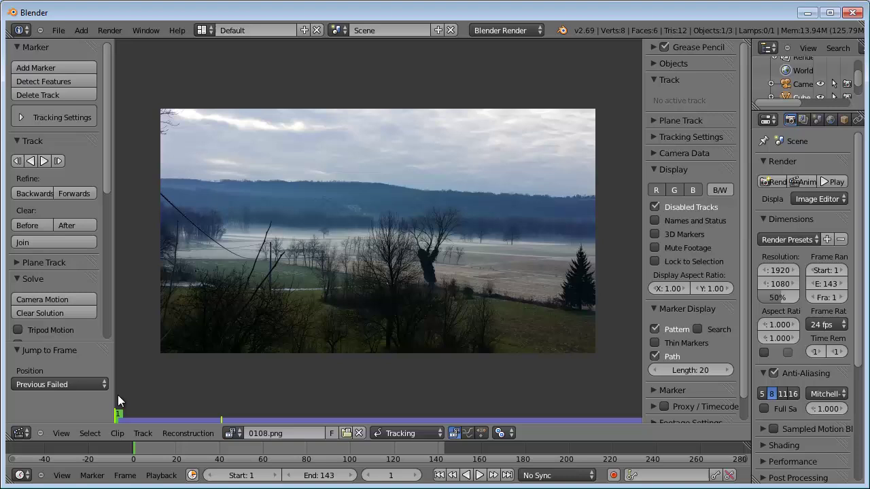
Step: Add a marker above the right pine tree, refine it, and track it forward to frame 143
{"action": "left_click", "coordinate": [581, 245], "text": "ctrl"}
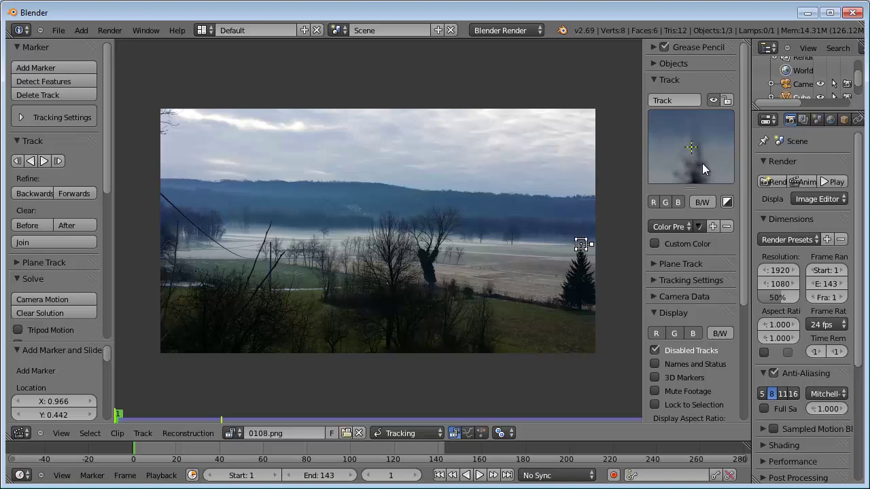
{"action": "left_click_drag", "start_coordinate": [705, 161], "coordinate": [703, 155]}
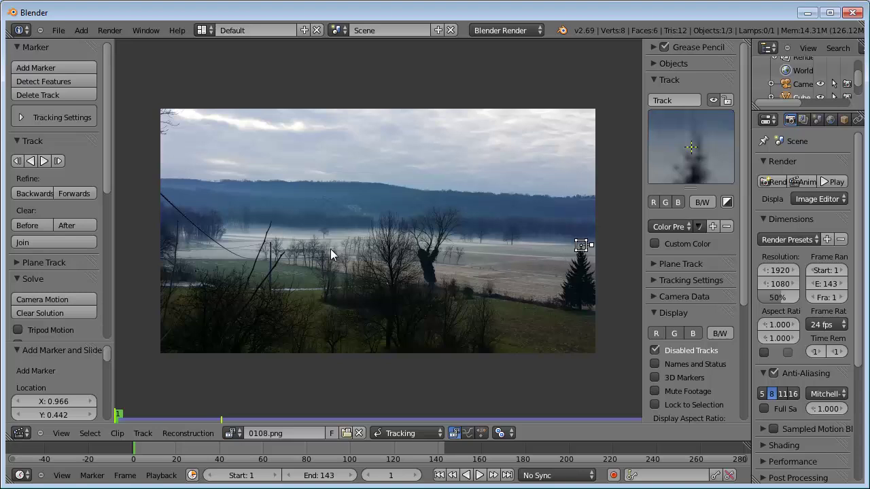
{"action": "left_click", "coordinate": [44, 162]}
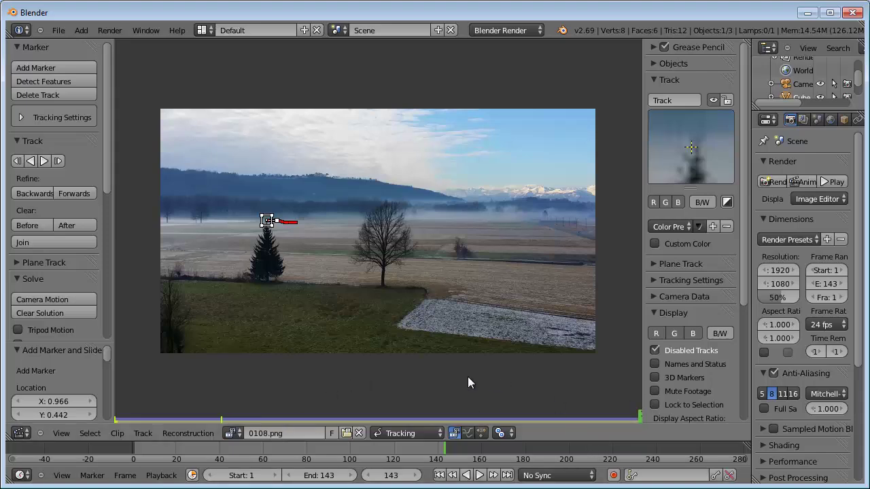
{"action": "mouse_move", "coordinate": [640, 414]}
{"action": "left_mouse_down"}
{"action": "mouse_move", "coordinate": [466, 418]}
{"action": "mouse_move", "coordinate": [394, 408]}
{"action": "mouse_move", "coordinate": [351, 389]}
{"action": "mouse_move", "coordinate": [118, 389]}
{"action": "mouse_move", "coordinate": [640, 409]}
{"action": "mouse_move", "coordinate": [143, 395]}
{"action": "left_mouse_up"}
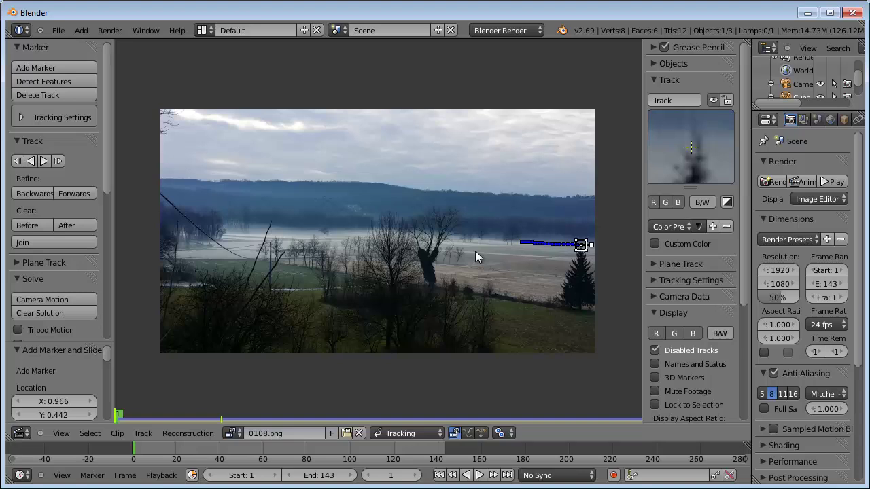
Step: Use Reconstruction > Link Empty to Track to add an Empty following the Track marker
{"action": "left_click", "coordinate": [203, 434]}
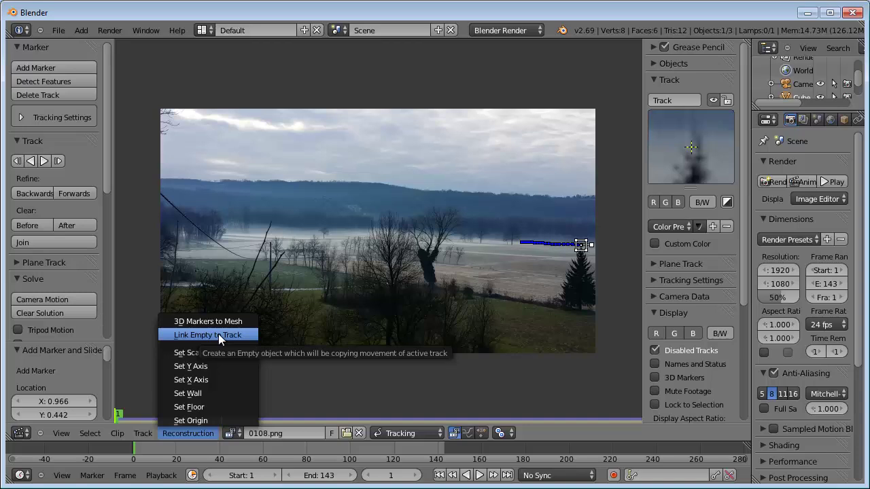
{"action": "left_click", "coordinate": [218, 335]}
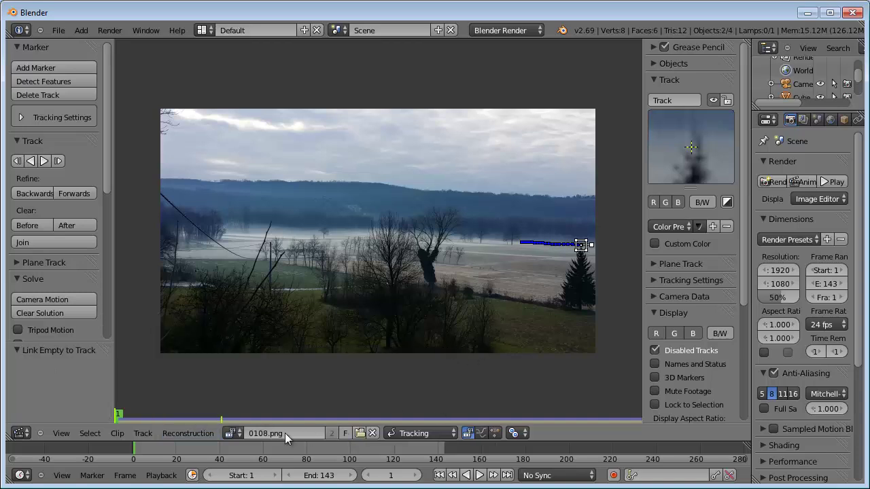
Step: Show the 3D View, delete the default cube, and play to watch the Empty move
{"action": "left_click", "coordinate": [23, 434]}
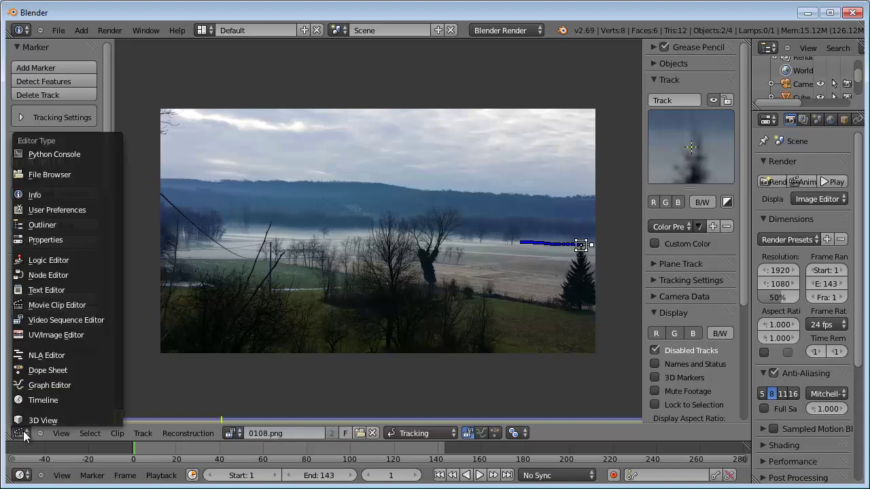
{"action": "left_click", "coordinate": [33, 421]}
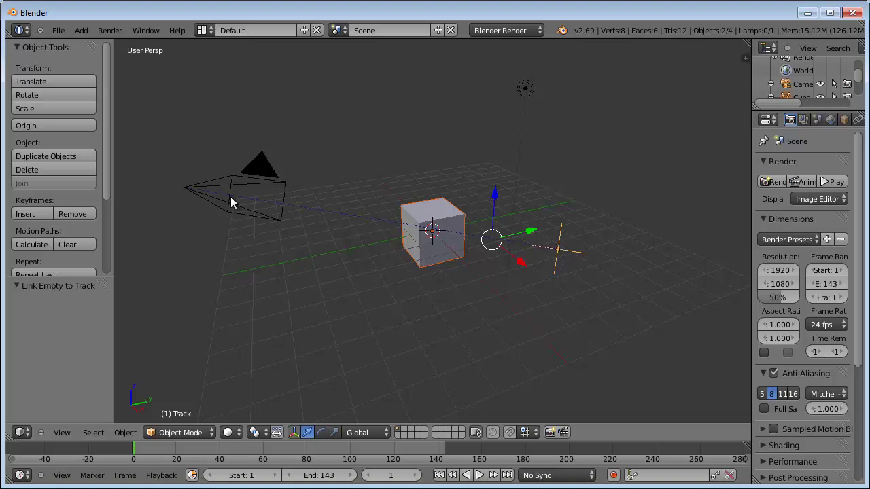
{"action": "right_click", "coordinate": [447, 225]}
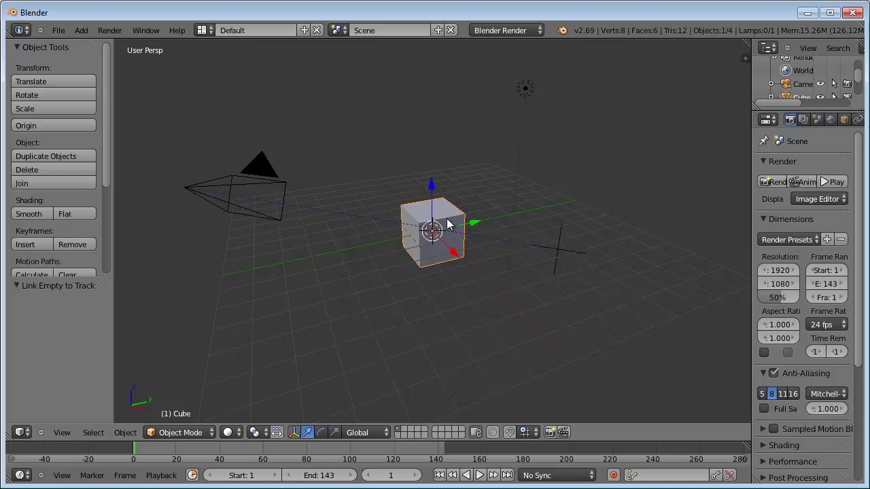
{"action": "key", "text": "x"}
{"action": "left_click", "coordinate": [447, 219]}
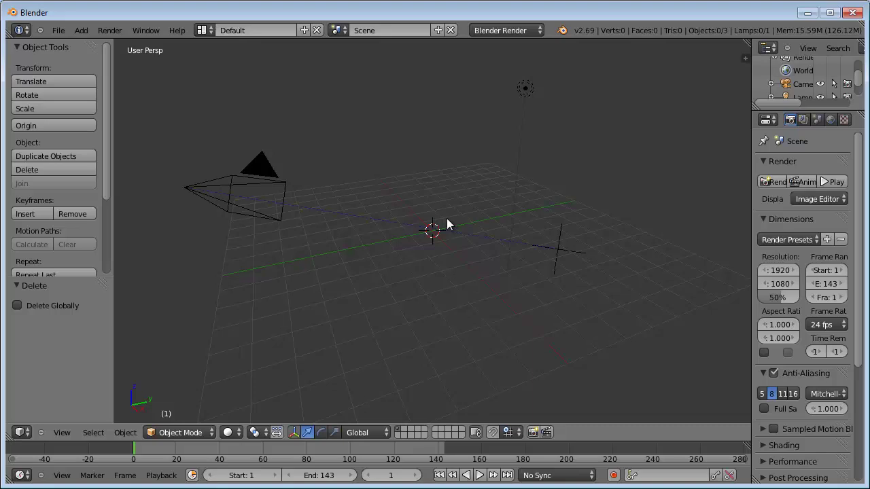
{"action": "key", "text": "alt+a"}
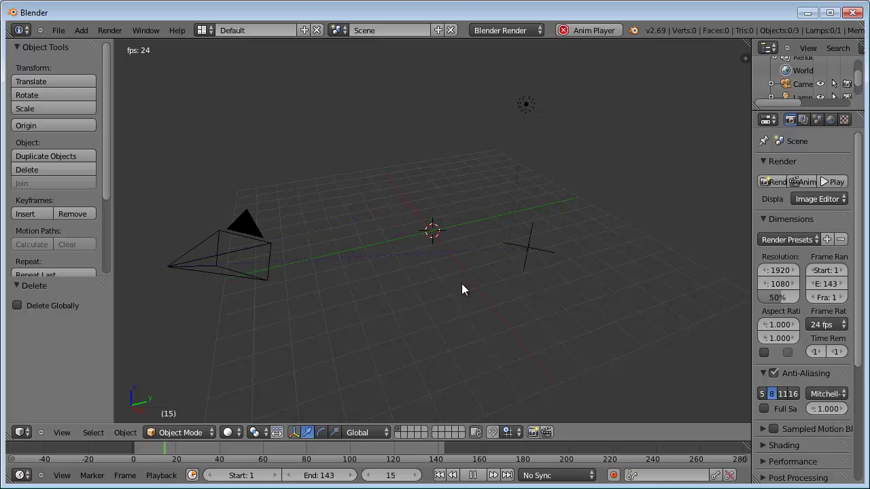
Step: Clear the camera's location and rotation, then raise it along Z to 4.071
{"action": "key", "text": "alt+a"}
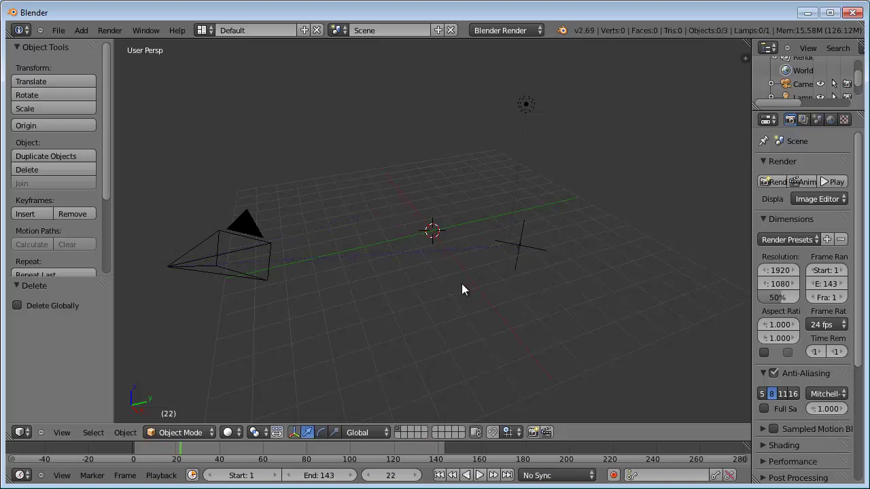
{"action": "right_click", "coordinate": [263, 244]}
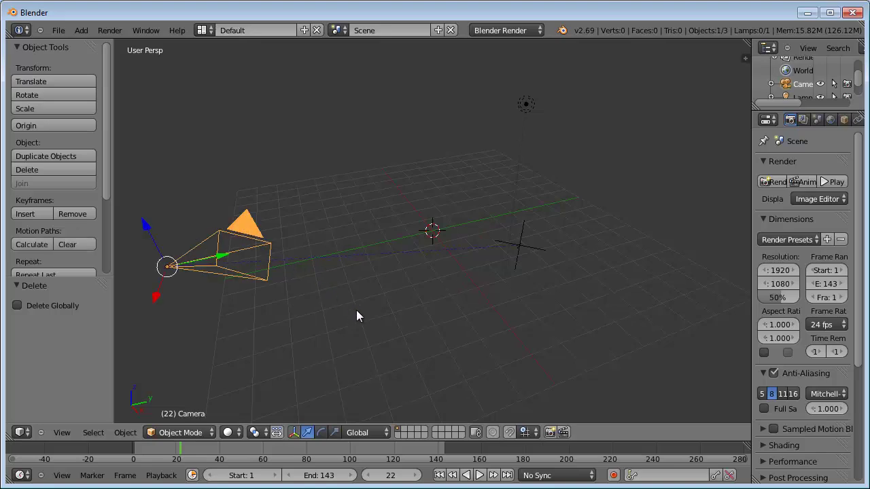
{"action": "key", "text": "alt+g"}
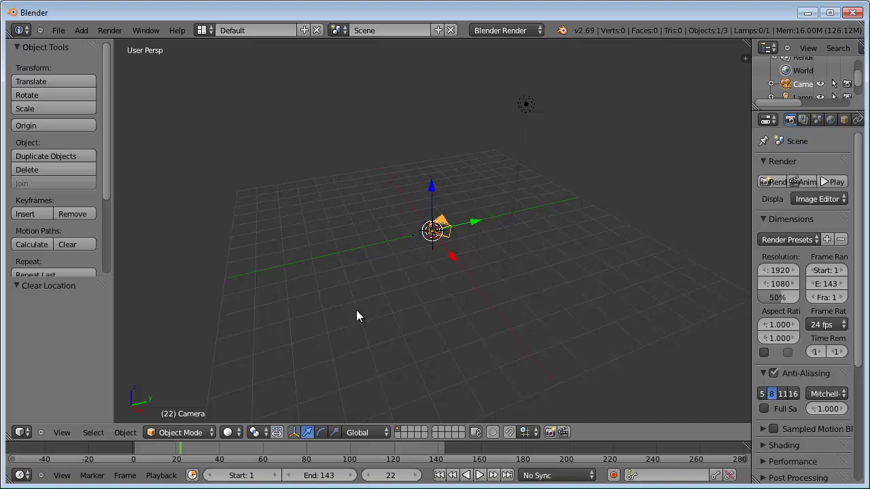
{"action": "key", "text": "alt+r"}
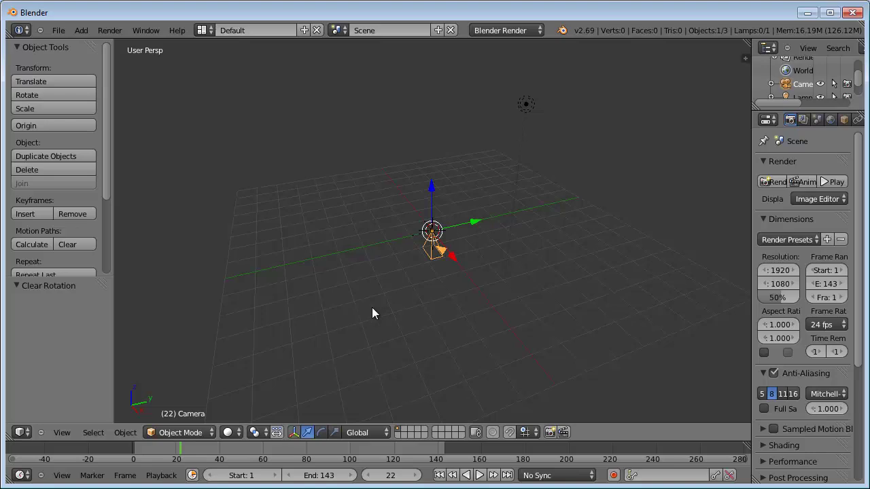
{"action": "mouse_move", "coordinate": [431, 186]}
{"action": "left_mouse_down"}
{"action": "mouse_move", "coordinate": [424, 93]}
{"action": "mouse_move", "coordinate": [419, 99]}
{"action": "left_mouse_up"}
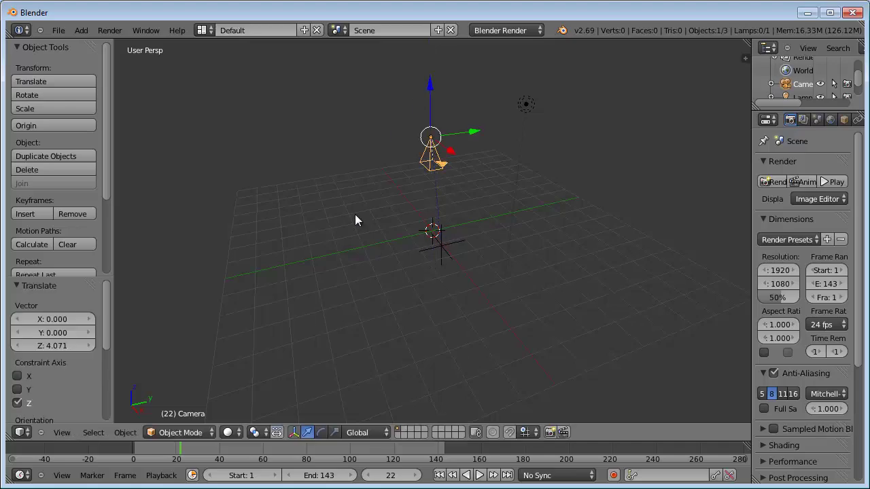
{"action": "mouse_move", "coordinate": [361, 196]}
{"action": "middle_mouse_down"}
{"action": "mouse_move", "coordinate": [383, 272]}
{"action": "mouse_move", "coordinate": [452, 313]}
{"action": "mouse_move", "coordinate": [478, 259]}
{"action": "mouse_move", "coordinate": [471, 237]}
{"action": "mouse_move", "coordinate": [471, 267]}
{"action": "middle_mouse_up"}
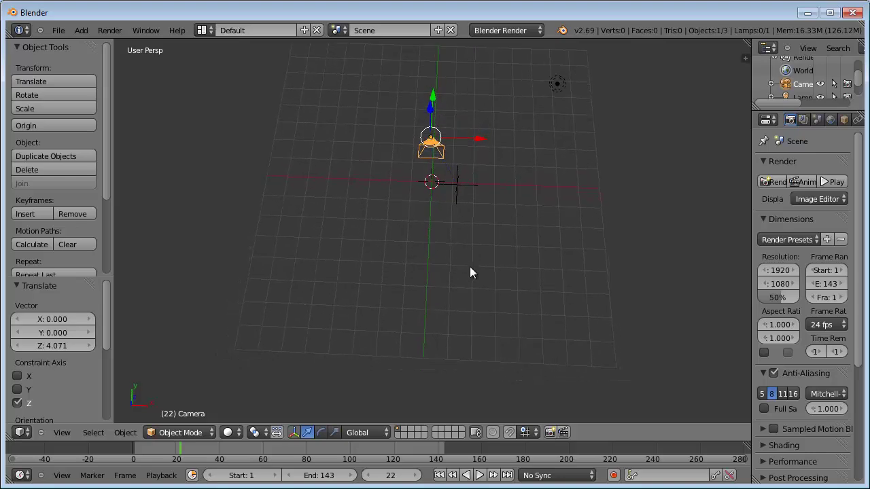
Step: View through the camera with Numpad 0, play and stop the animation, then return to frame 1
{"action": "key", "text": "KP_0"}
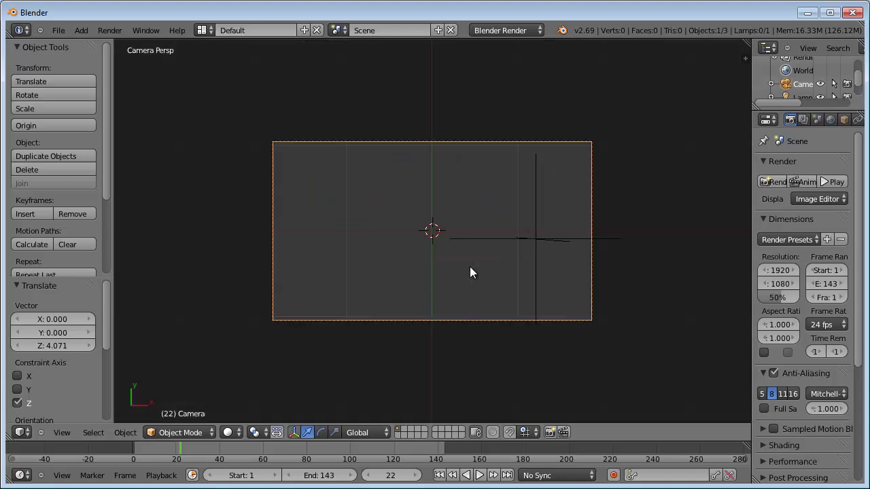
{"action": "key", "text": "alt+a"}
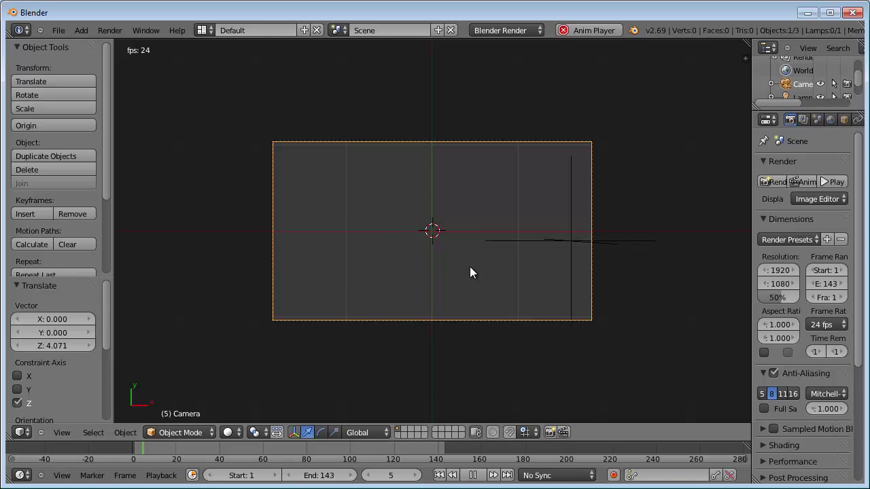
{"action": "key", "text": "alt+a"}
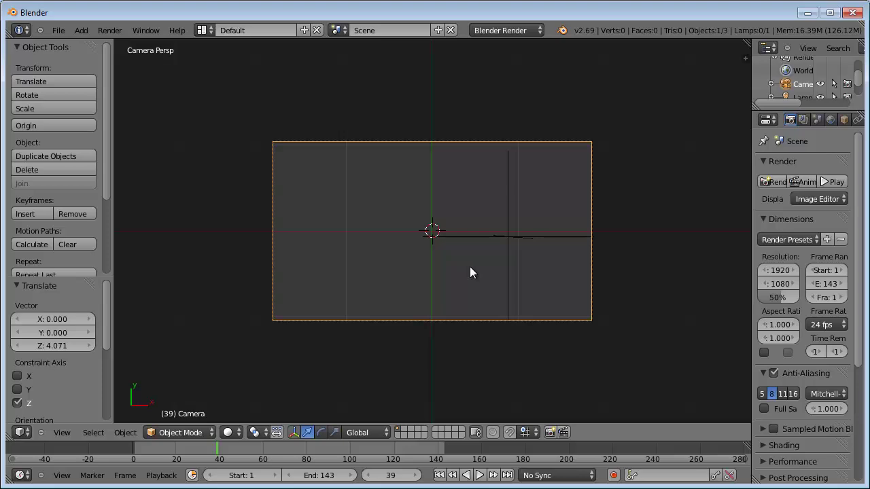
{"action": "key", "text": "shift+Left"}
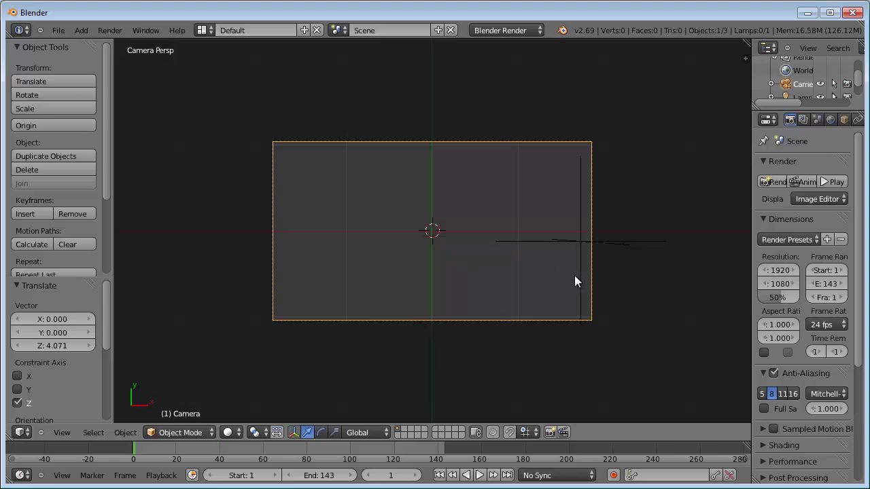
Step: Snap the 3D cursor to the selected Track crosshair object
{"action": "right_click", "coordinate": [580, 242]}
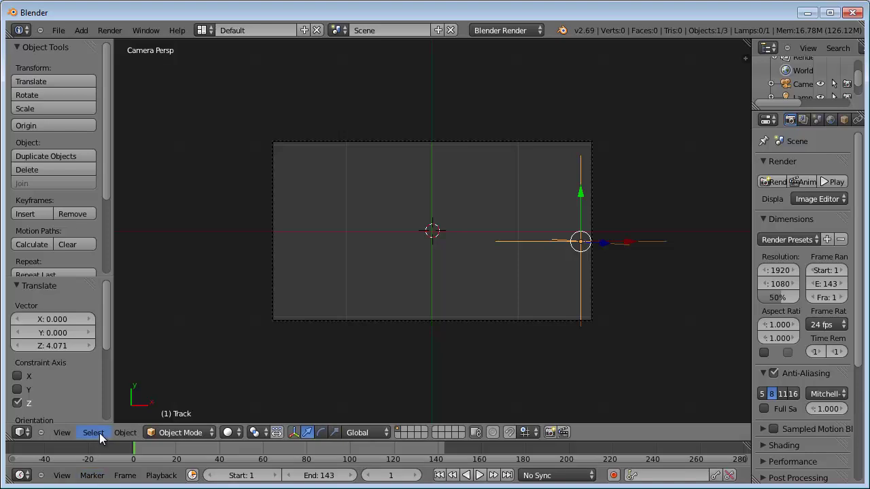
{"action": "left_click", "coordinate": [124, 433]}
{"action": "mouse_move", "coordinate": [170, 320]}
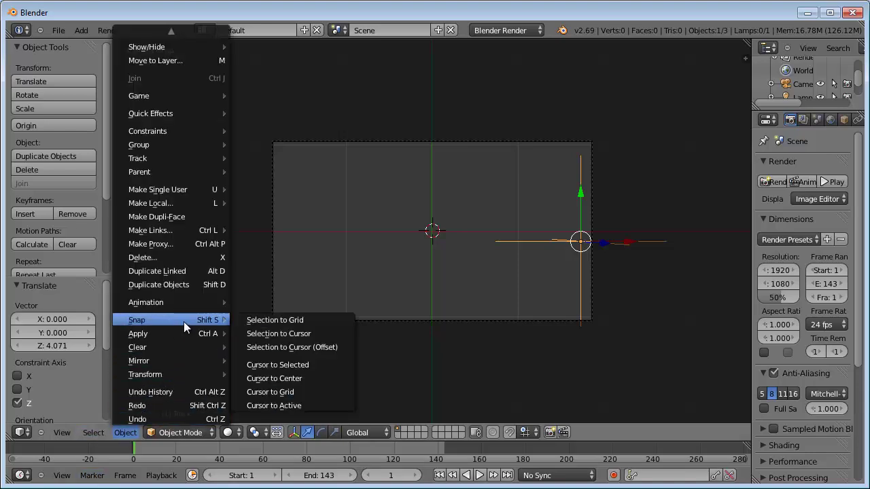
{"action": "left_click", "coordinate": [272, 366]}
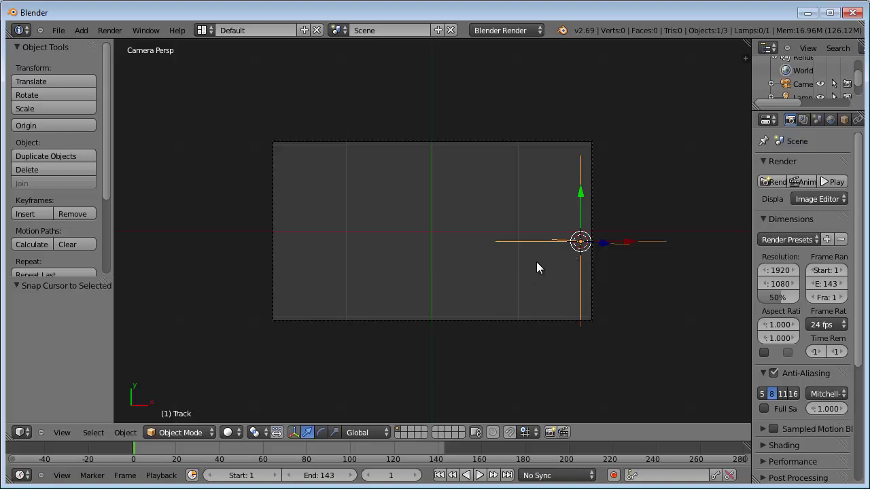
Step: Add a UV sphere at the 3D cursor and scale it down to 0.076
{"action": "key", "text": "shift+a"}
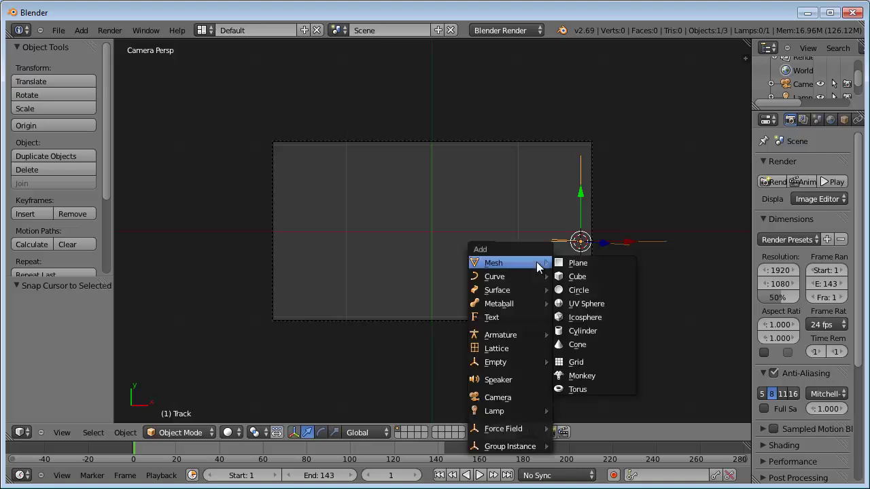
{"action": "left_click", "coordinate": [578, 303]}
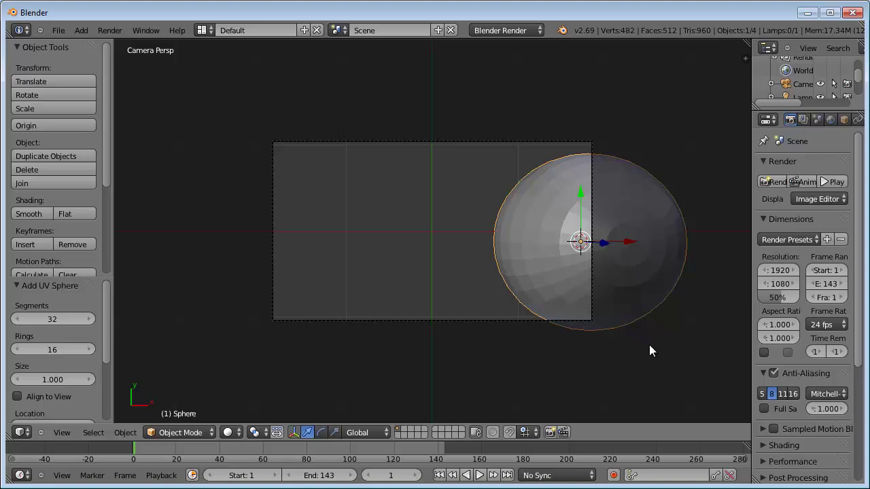
{"action": "key", "text": "s"}
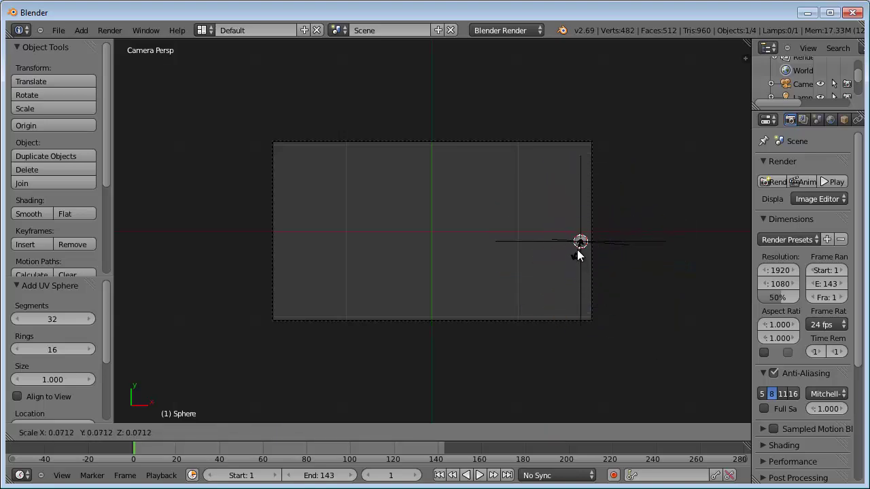
{"action": "left_click", "coordinate": [577, 250]}
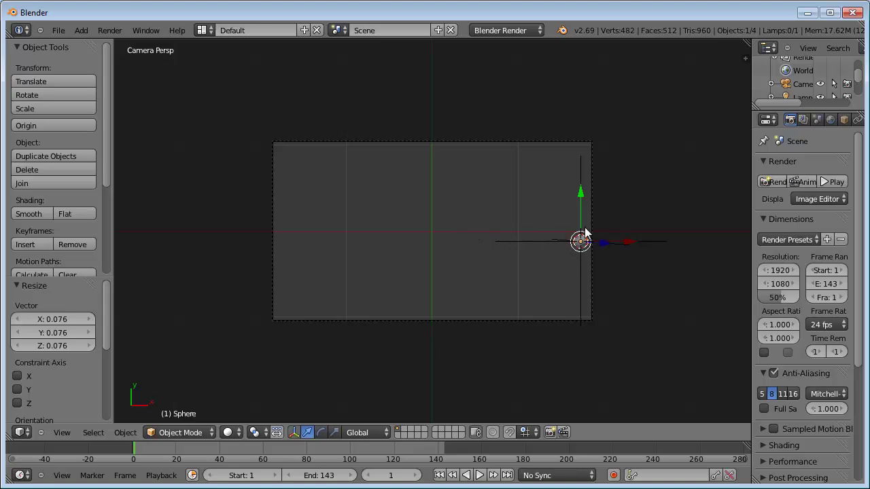
Step: Add a Copy Location constraint to the sphere with Track as its target
{"action": "left_click", "coordinate": [858, 121]}
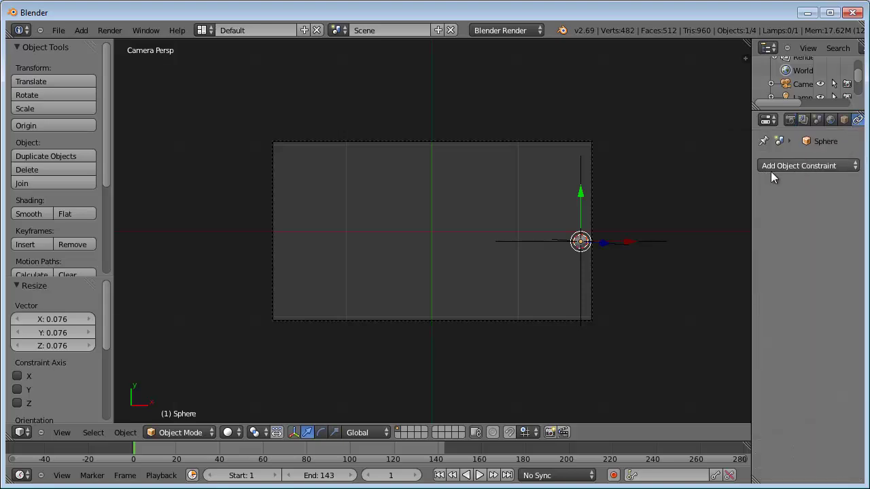
{"action": "left_click", "coordinate": [812, 166]}
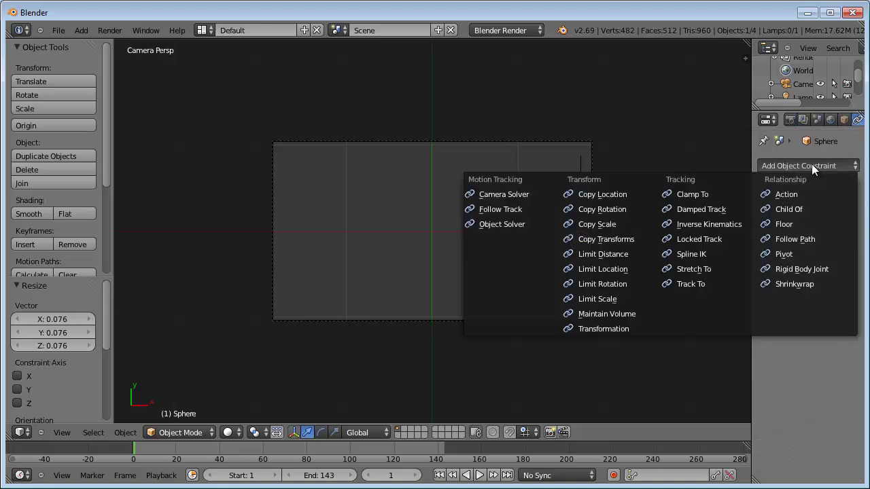
{"action": "left_click", "coordinate": [609, 193]}
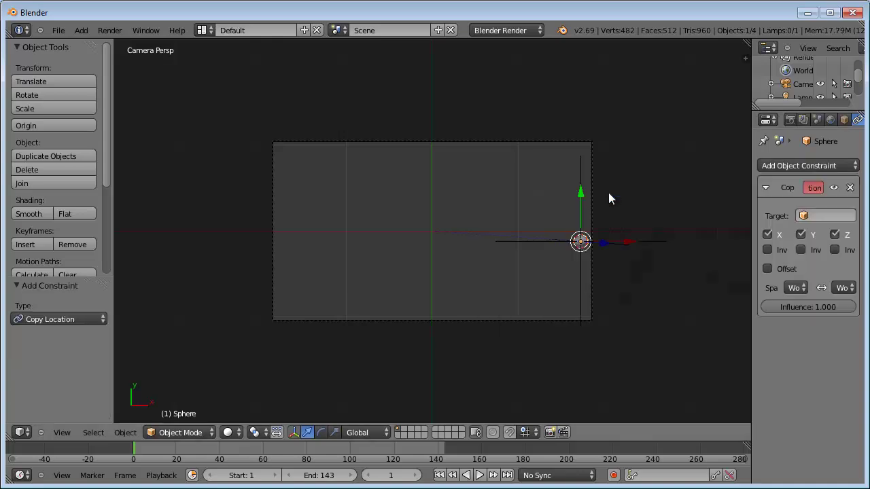
{"action": "left_click", "coordinate": [819, 215]}
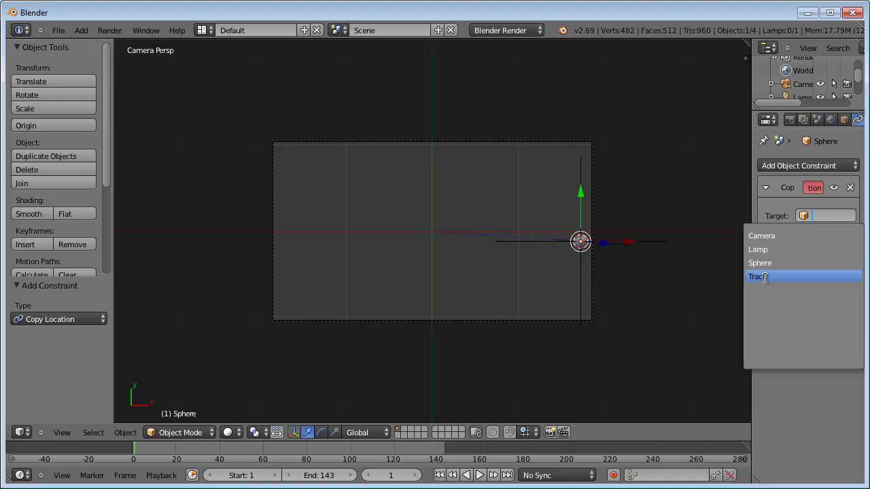
{"action": "left_click", "coordinate": [765, 277]}
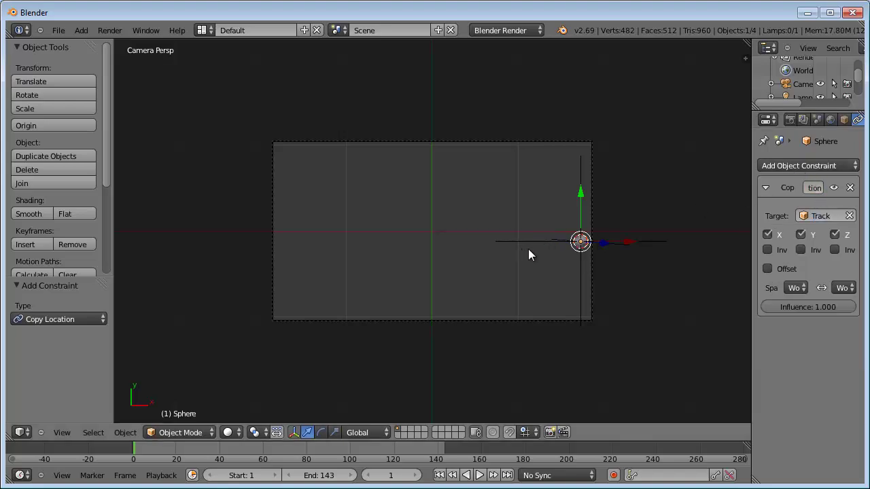
Step: Play the animation to check the sphere follows, and switch viewport shading to Texture
{"action": "key", "text": "alt+a"}
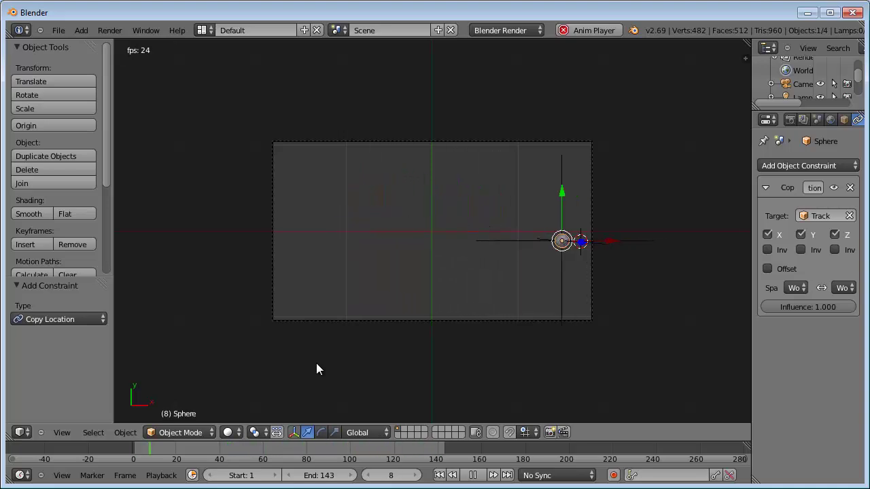
{"action": "left_click", "coordinate": [237, 432]}
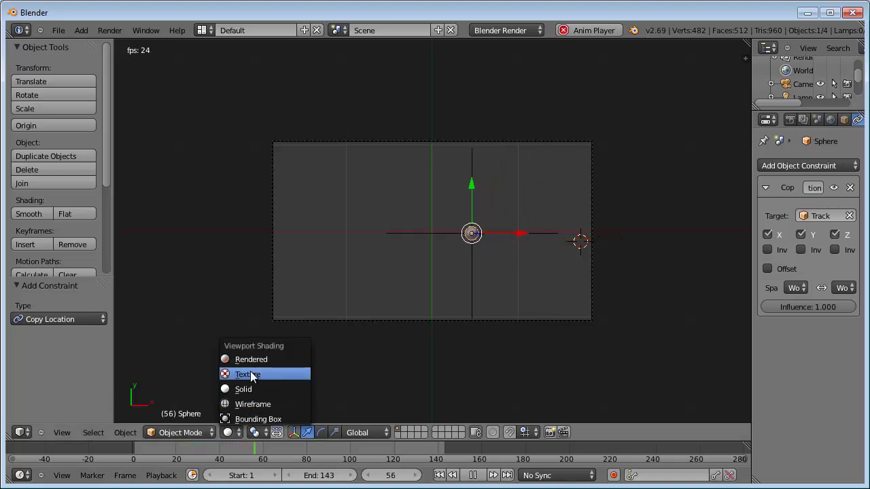
{"action": "left_click", "coordinate": [248, 375]}
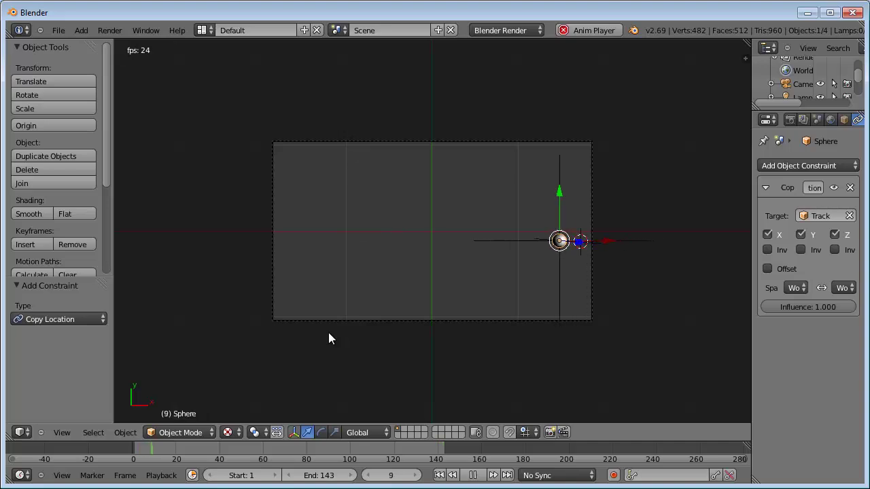
{"action": "key", "text": "alt+a"}
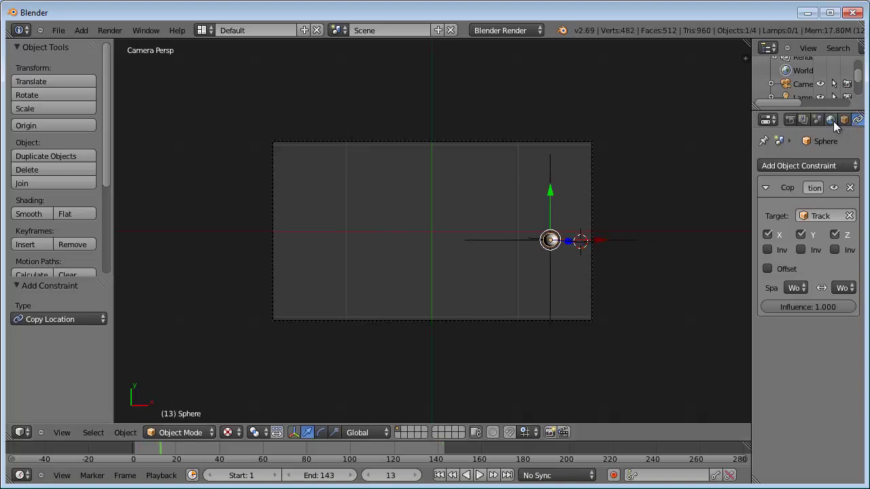
{"action": "scroll", "coordinate": [838, 124], "scroll_direction": "down", "scroll_amount": 2}
{"action": "scroll", "coordinate": [840, 128], "scroll_direction": "down", "scroll_amount": 2}
Step: Create a new sphere material with a light blue diffuse colour and adjusted specular intensity
{"action": "left_click", "coordinate": [845, 119]}
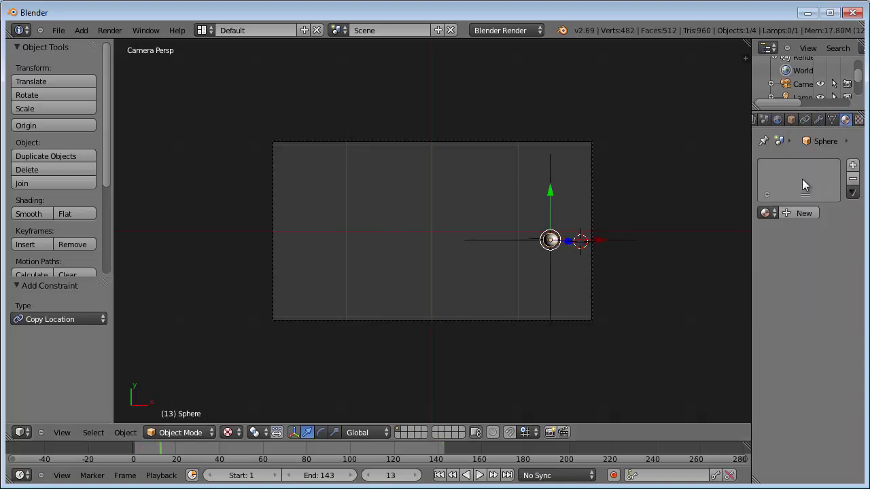
{"action": "left_click", "coordinate": [788, 210]}
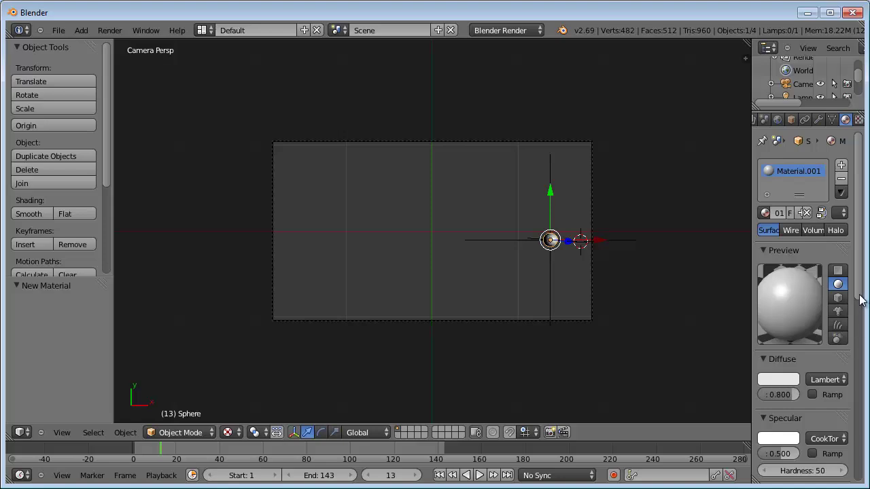
{"action": "scroll", "coordinate": [854, 324], "scroll_direction": "down", "scroll_amount": 1}
{"action": "scroll", "coordinate": [854, 324], "scroll_direction": "down", "scroll_amount": 5}
{"action": "left_click", "coordinate": [767, 301]}
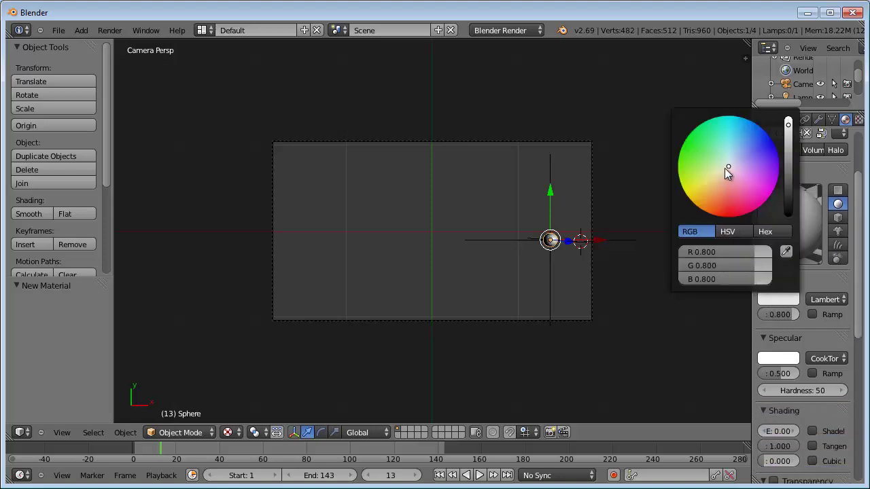
{"action": "left_click_drag", "start_coordinate": [728, 165], "coordinate": [747, 121]}
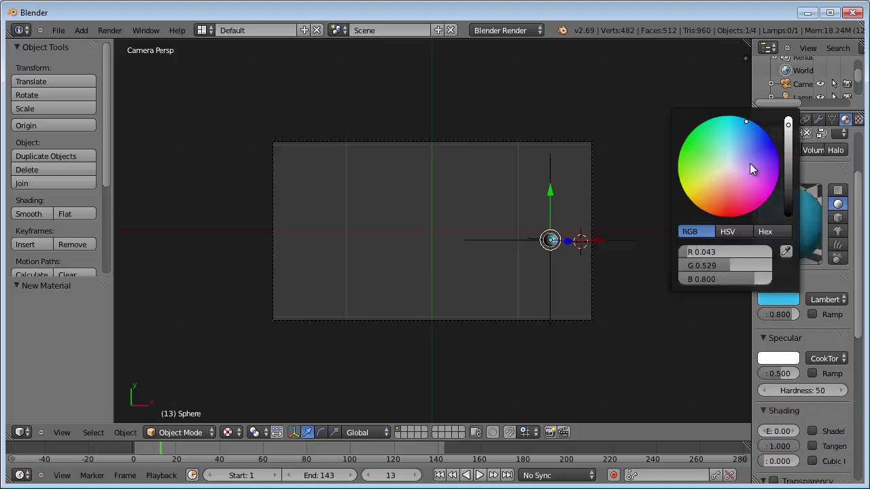
{"action": "scroll", "coordinate": [857, 345], "scroll_direction": "down", "scroll_amount": 2}
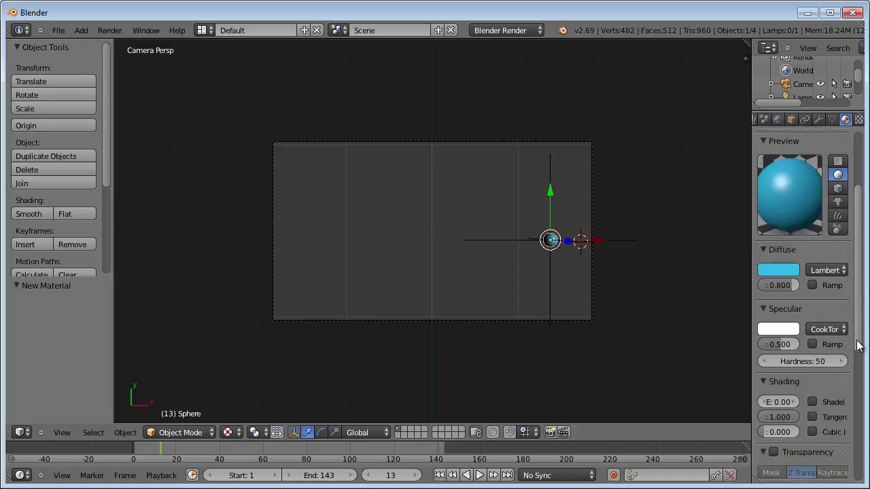
{"action": "scroll", "coordinate": [858, 345], "scroll_direction": "down", "scroll_amount": 4}
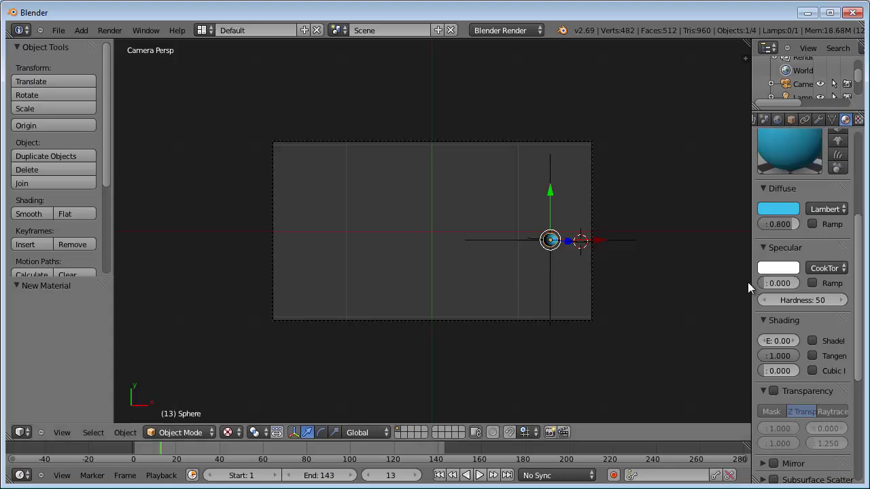
{"action": "left_click_drag", "start_coordinate": [765, 283], "coordinate": [769, 281]}
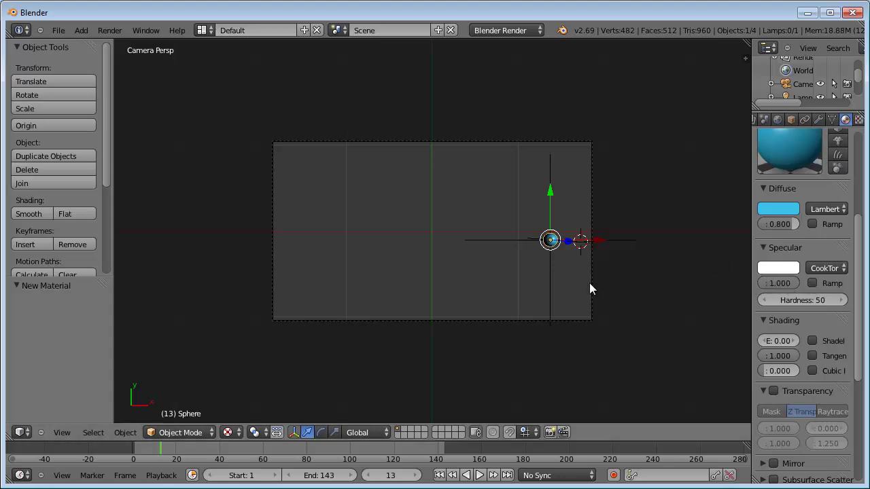
{"action": "scroll", "coordinate": [513, 255], "scroll_direction": "up", "scroll_amount": 3}
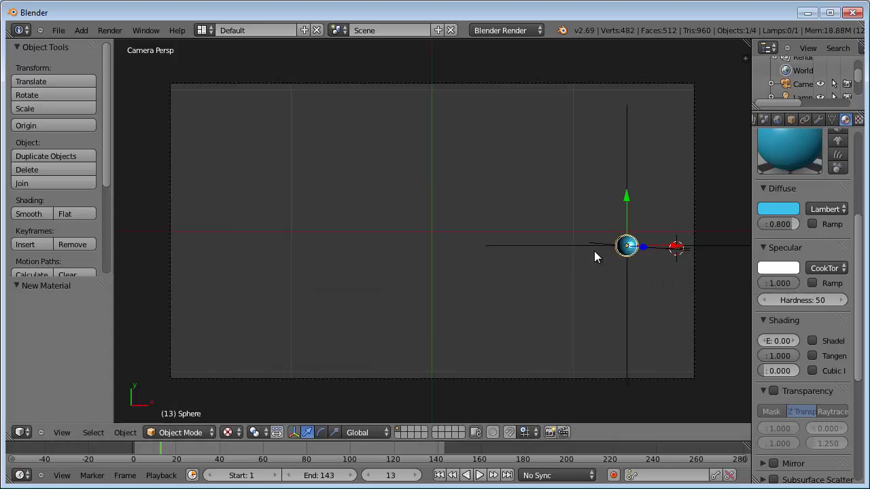
{"action": "scroll", "coordinate": [583, 246], "scroll_direction": "down", "scroll_amount": 1}
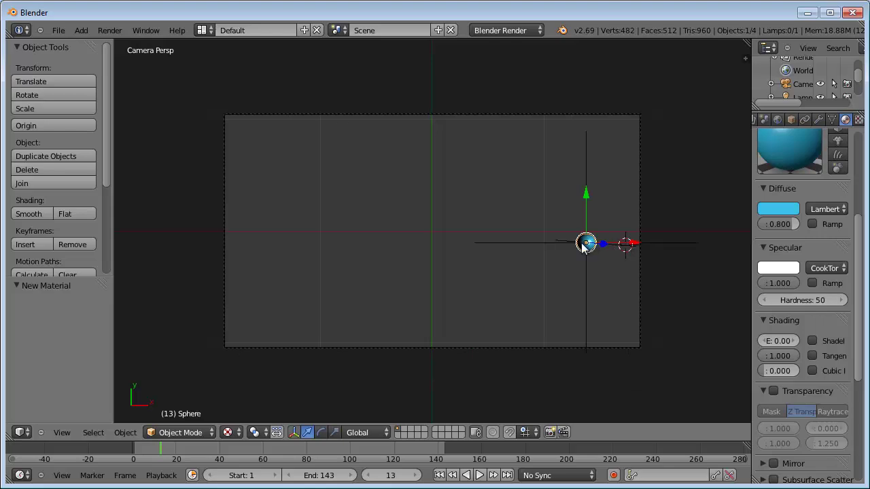
Step: Play the animation to preview the blue sphere, then switch to the Compositing layout
{"action": "key", "text": "alt+a"}
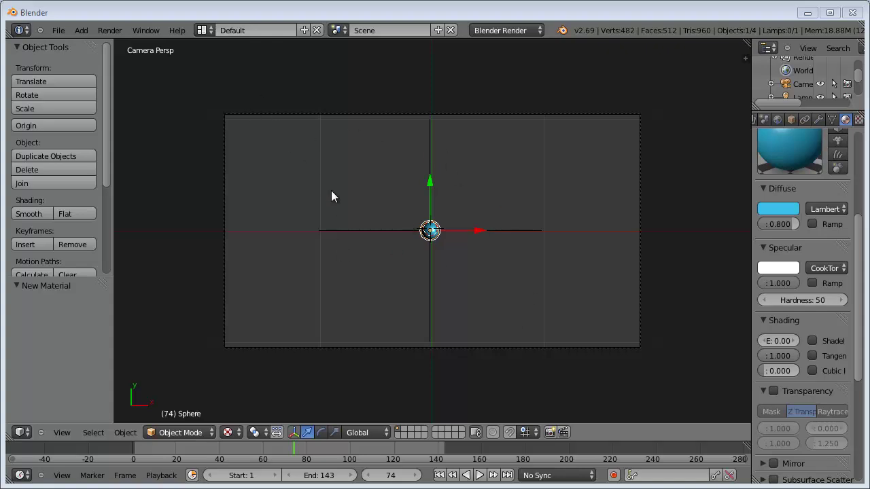
{"action": "left_click", "coordinate": [207, 30]}
{"action": "left_click", "coordinate": [227, 79]}
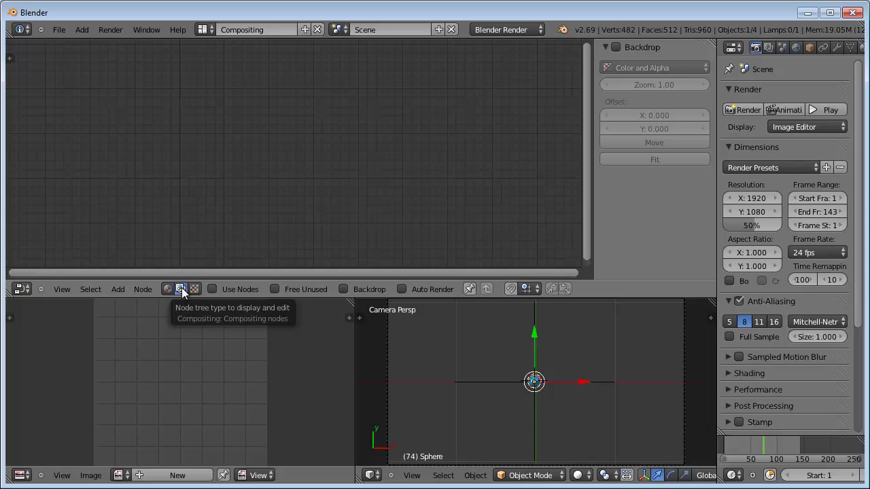
Step: Enable compositing nodes and Backdrop, moving Render Layers left and Composite up-right
{"action": "left_click", "coordinate": [213, 289]}
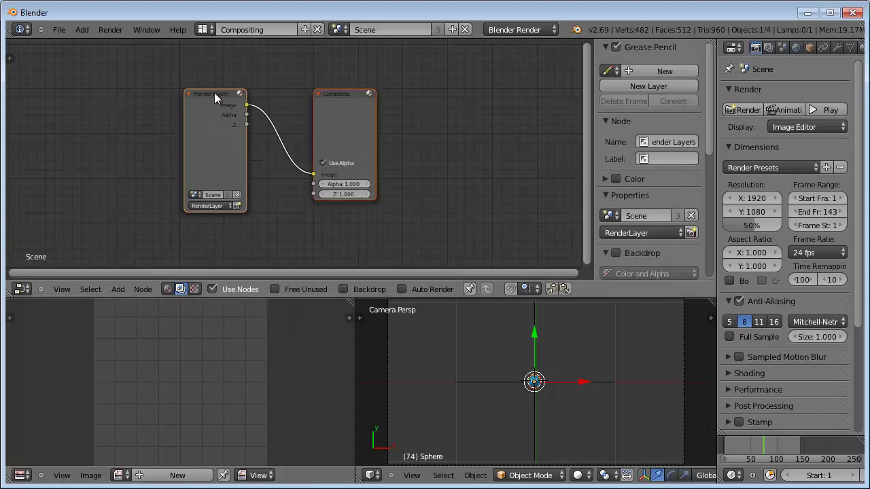
{"action": "left_click_drag", "start_coordinate": [214, 93], "coordinate": [162, 90]}
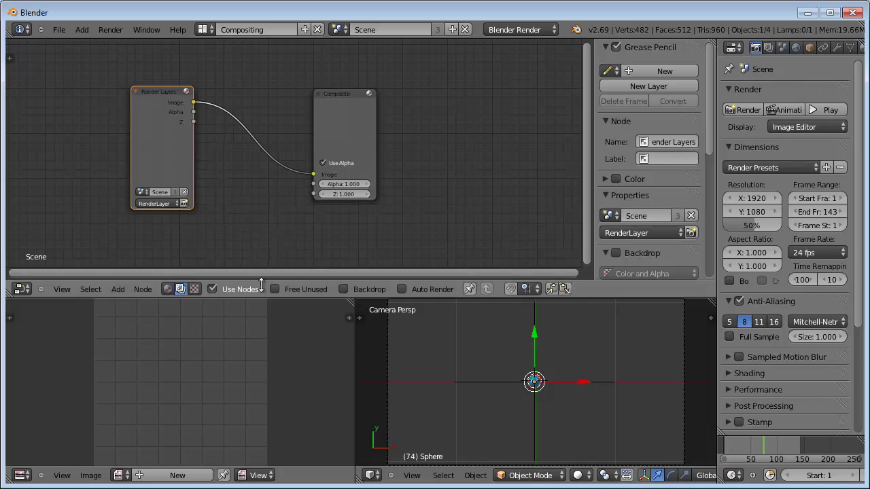
{"action": "left_click", "coordinate": [344, 289]}
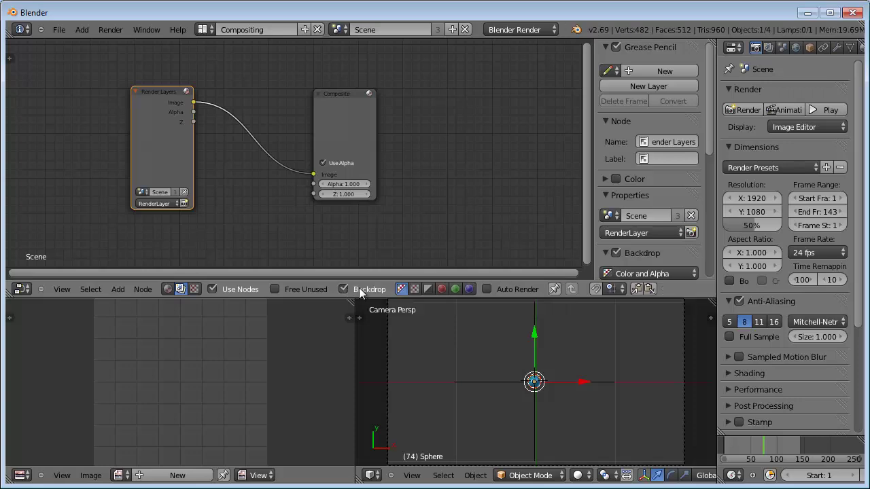
{"action": "left_click", "coordinate": [325, 109]}
{"action": "left_click_drag", "start_coordinate": [342, 89], "coordinate": [354, 77]}
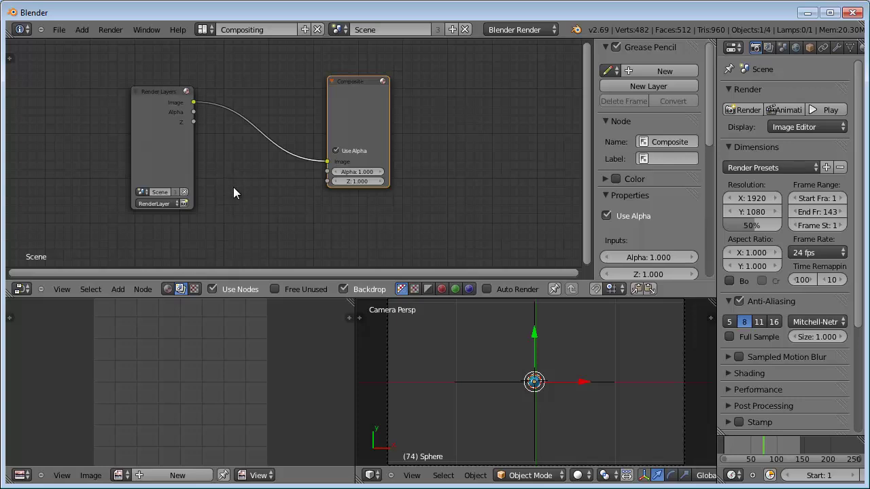
Step: Render the current frame with F12, then tidy the Render Layers and Composite node positions
{"action": "key", "text": "F12"}
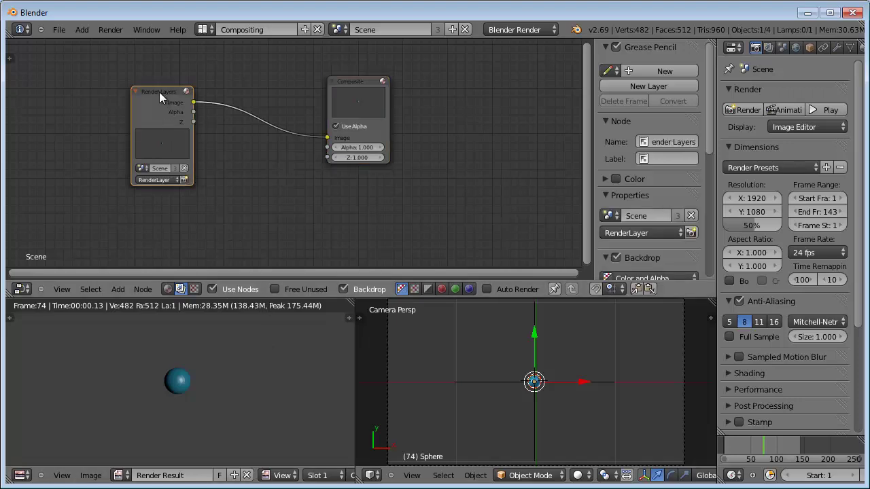
{"action": "left_click_drag", "start_coordinate": [159, 92], "coordinate": [147, 85]}
{"action": "left_click", "coordinate": [353, 81]}
{"action": "left_click_drag", "start_coordinate": [354, 79], "coordinate": [351, 99]}
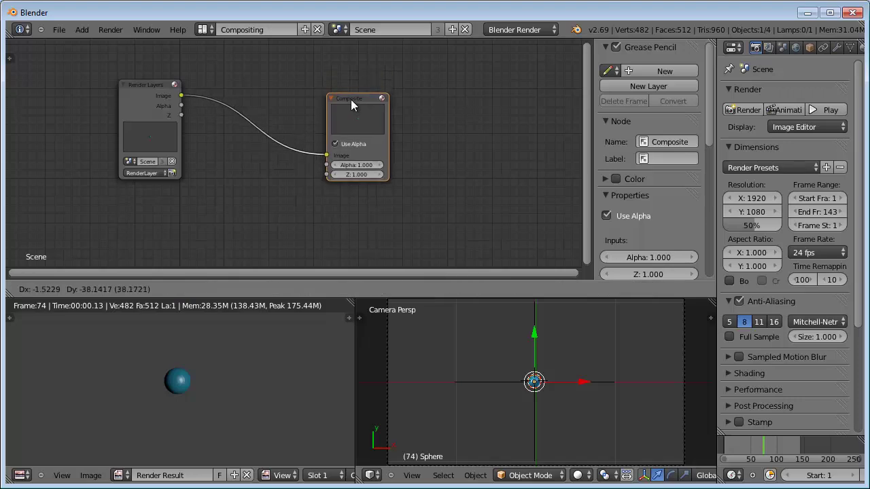
{"action": "left_click_drag", "start_coordinate": [166, 92], "coordinate": [153, 75]}
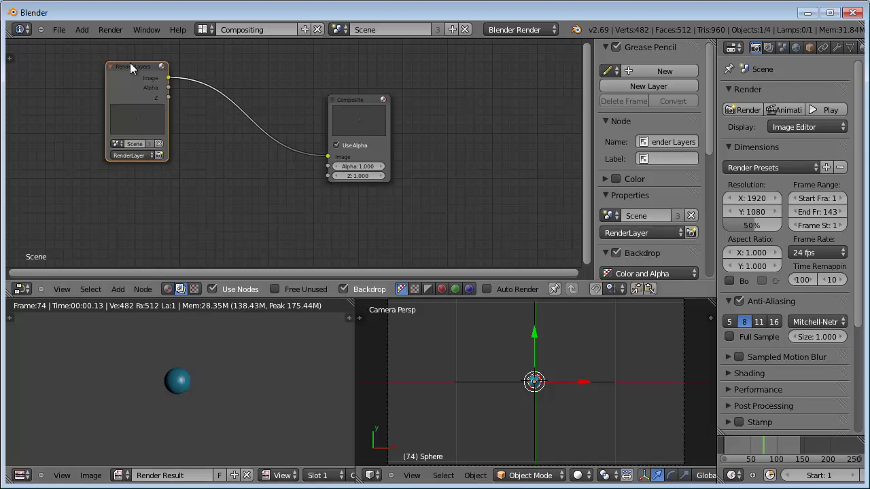
{"action": "left_click_drag", "start_coordinate": [129, 62], "coordinate": [125, 59]}
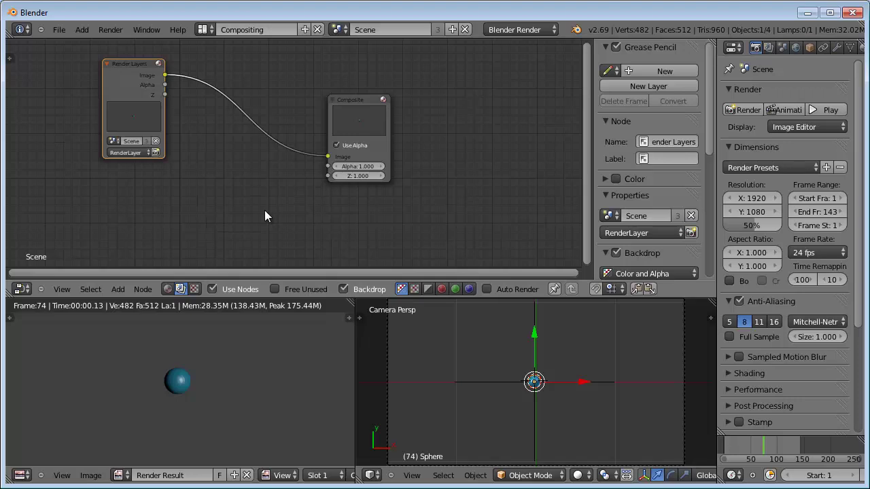
Step: Maximize the node editor and move the Composite node nearer the Render Layers node
{"action": "key", "text": "ctrl+Up"}
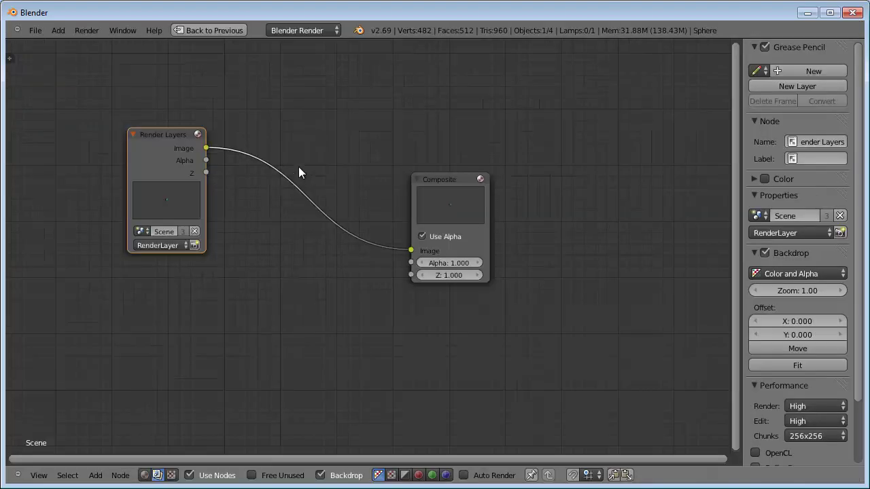
{"action": "left_click_drag", "start_coordinate": [440, 179], "coordinate": [558, 136]}
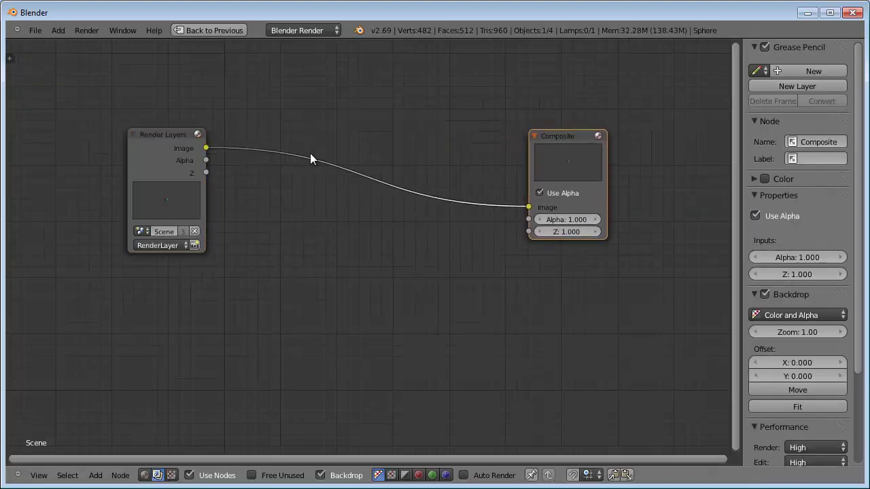
{"action": "left_click_drag", "start_coordinate": [170, 134], "coordinate": [146, 79]}
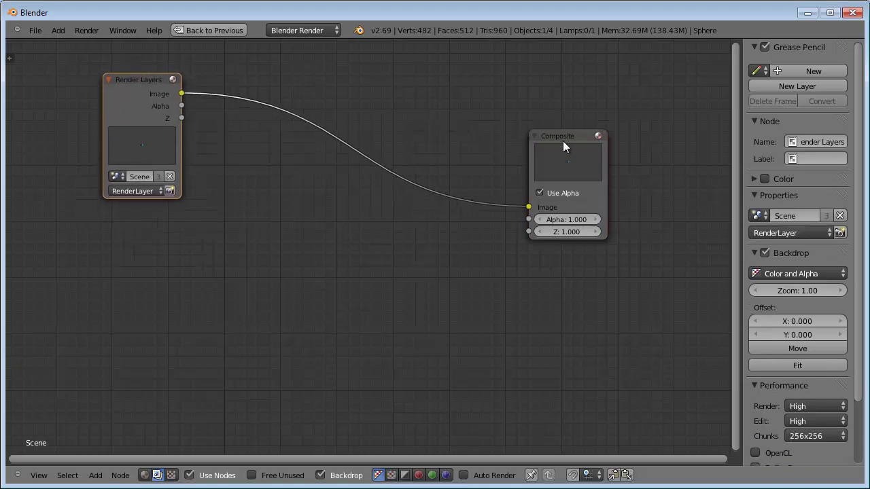
{"action": "left_click_drag", "start_coordinate": [563, 141], "coordinate": [583, 131]}
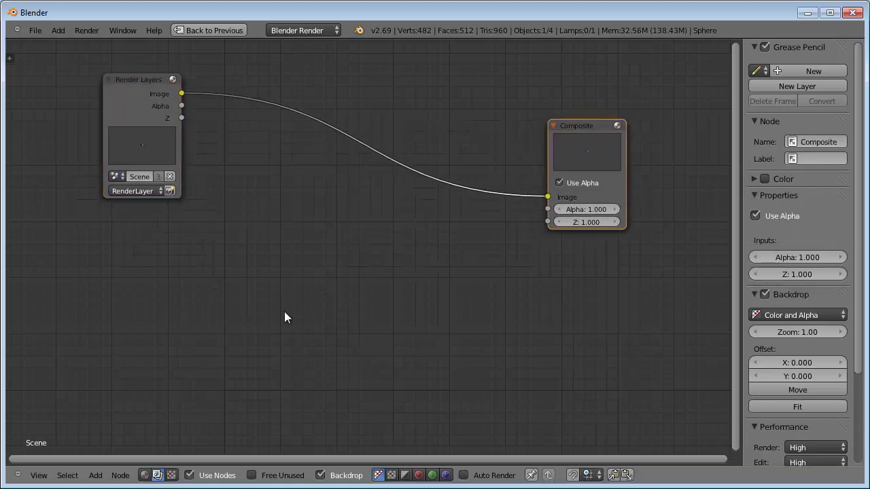
{"action": "left_click_drag", "start_coordinate": [159, 96], "coordinate": [163, 87]}
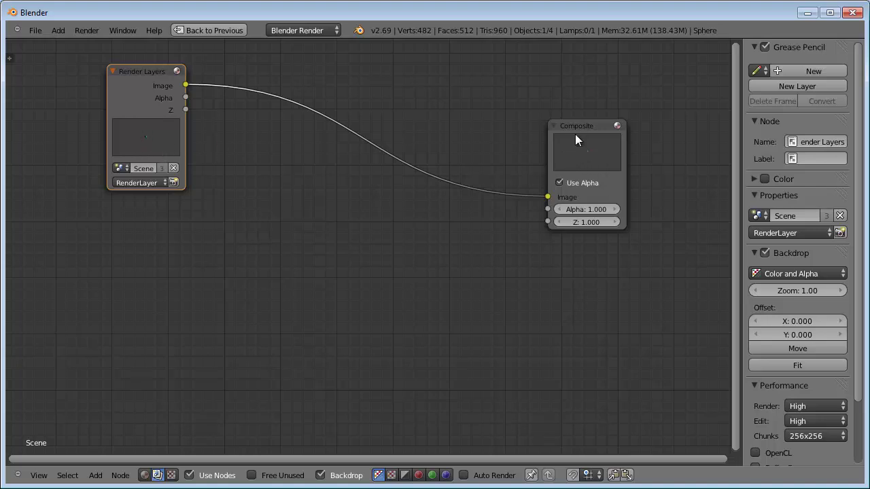
{"action": "left_click_drag", "start_coordinate": [575, 134], "coordinate": [463, 133]}
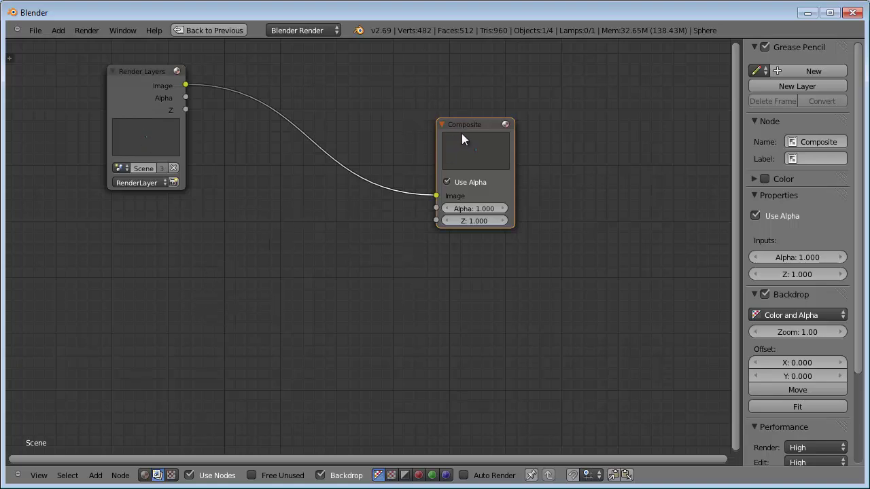
{"action": "left_click_drag", "start_coordinate": [468, 127], "coordinate": [459, 129]}
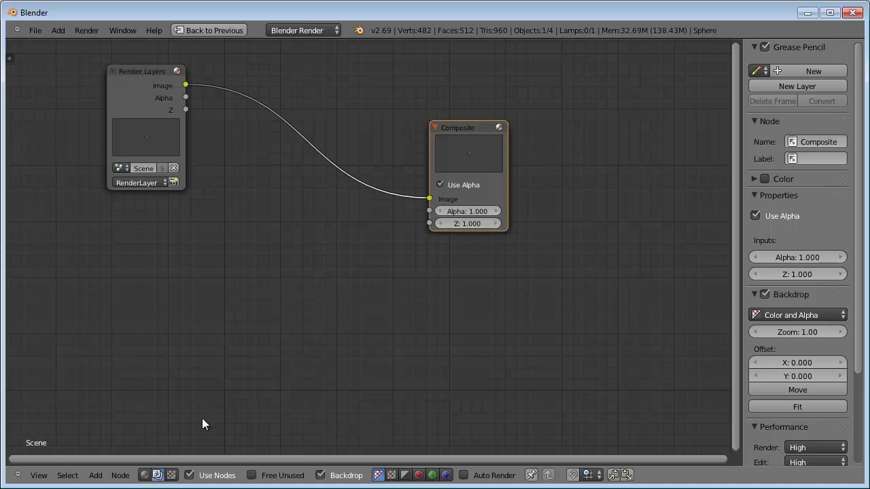
{"action": "left_click", "coordinate": [94, 475]}
{"action": "mouse_move", "coordinate": [114, 435]}
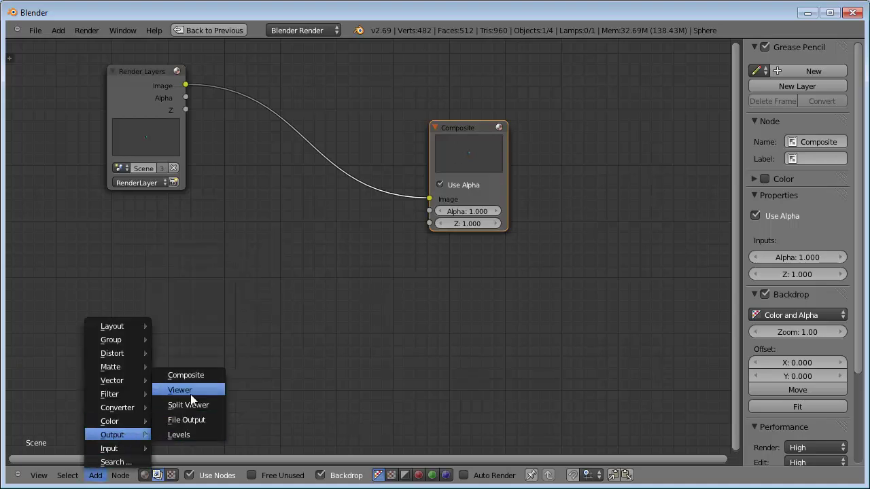
Step: Add a Viewer node on the right and feed it the Render Layers Image output
{"action": "left_click", "coordinate": [191, 391]}
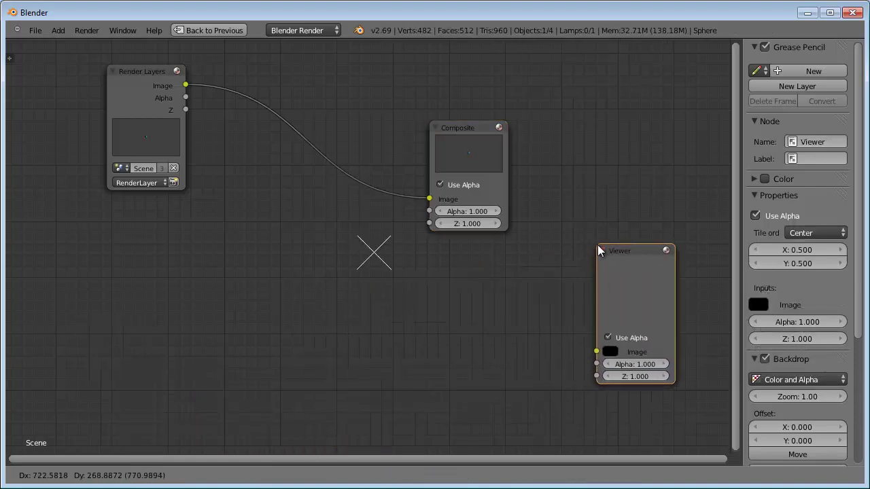
{"action": "left_click", "coordinate": [649, 264]}
{"action": "left_click_drag", "start_coordinate": [643, 252], "coordinate": [646, 248]}
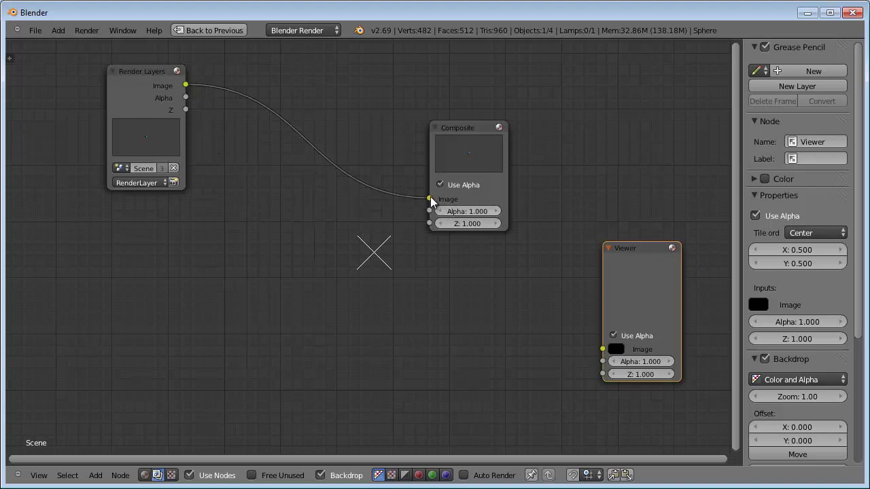
{"action": "mouse_move", "coordinate": [429, 199]}
{"action": "left_mouse_down"}
{"action": "mouse_move", "coordinate": [558, 324]}
{"action": "mouse_move", "coordinate": [602, 348]}
{"action": "left_mouse_up"}
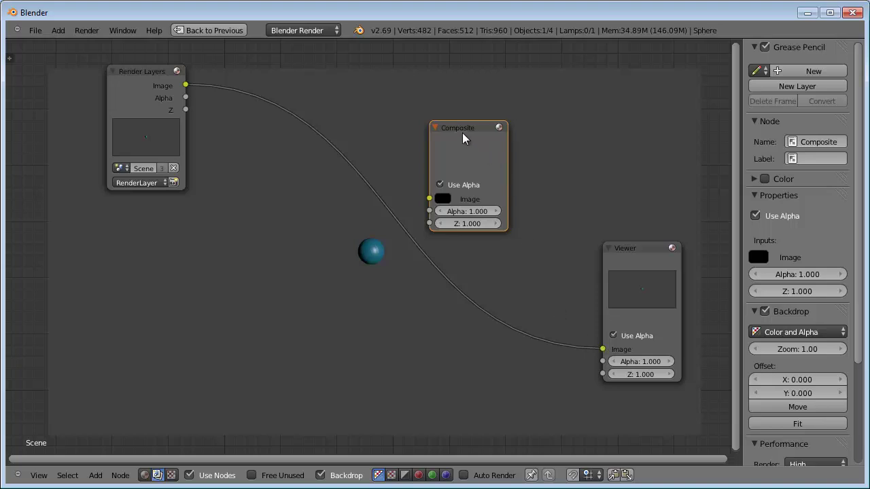
Step: Move the Composite node to the top-right and Render Layers up and left
{"action": "left_click_drag", "start_coordinate": [464, 138], "coordinate": [658, 75]}
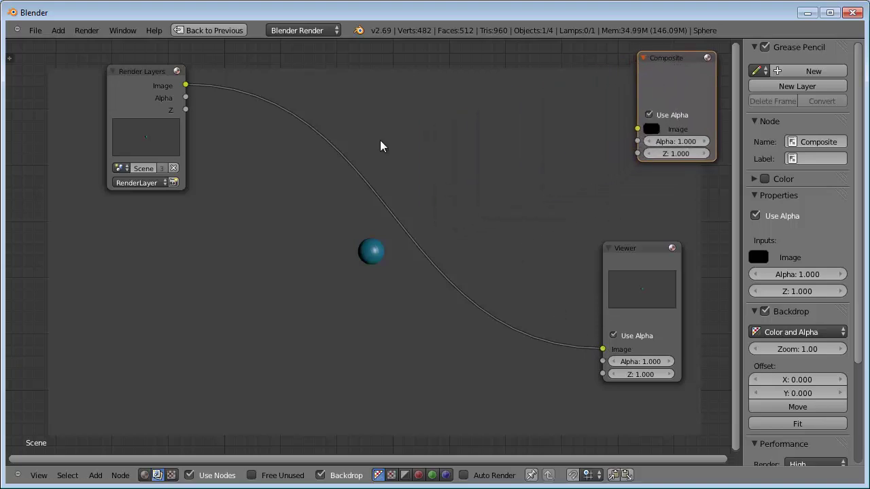
{"action": "left_click_drag", "start_coordinate": [682, 60], "coordinate": [687, 55]}
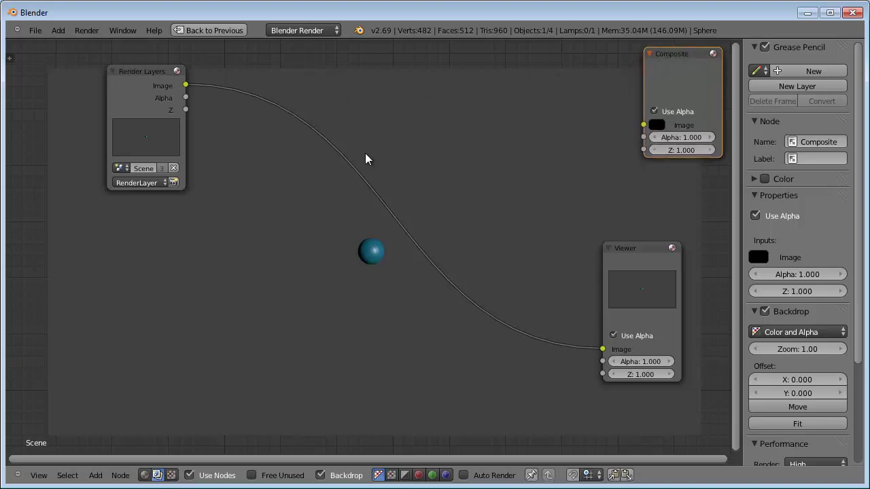
{"action": "left_click_drag", "start_coordinate": [136, 66], "coordinate": [123, 57]}
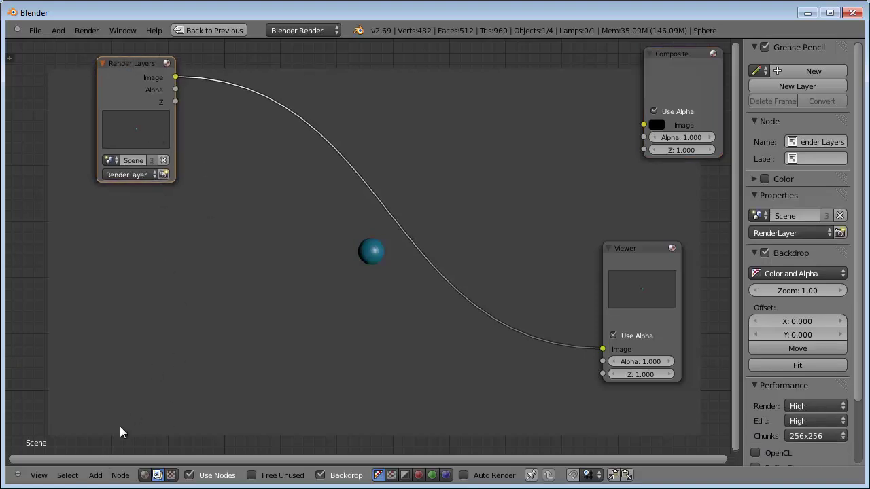
Step: Add a Movie Clip input node loaded with 0108.png, placed at the far left
{"action": "left_click", "coordinate": [96, 476]}
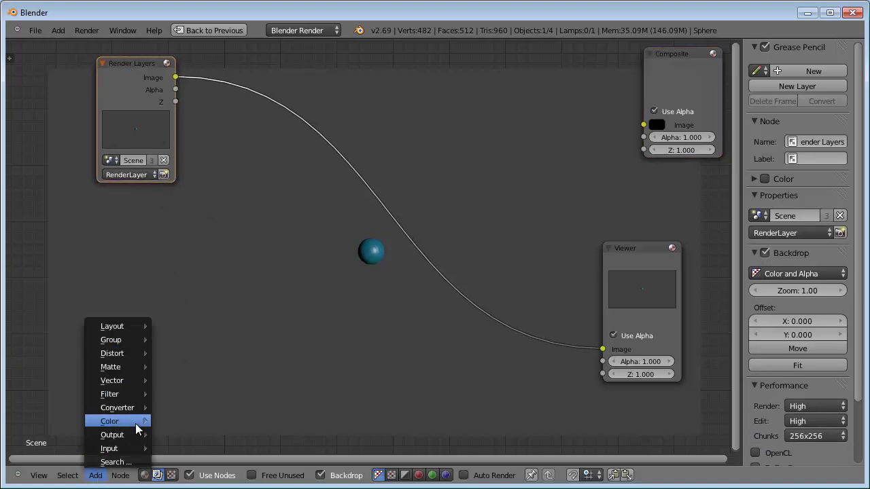
{"action": "mouse_move", "coordinate": [109, 449]}
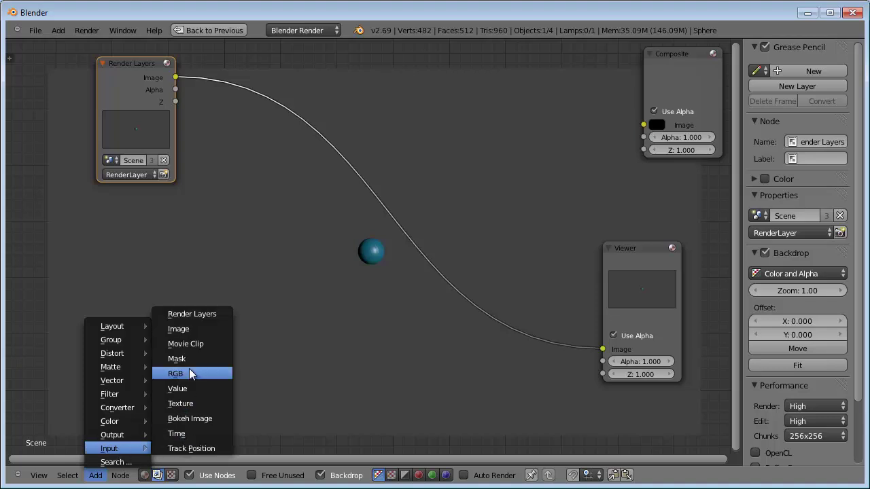
{"action": "left_click", "coordinate": [189, 348]}
{"action": "left_click", "coordinate": [112, 216]}
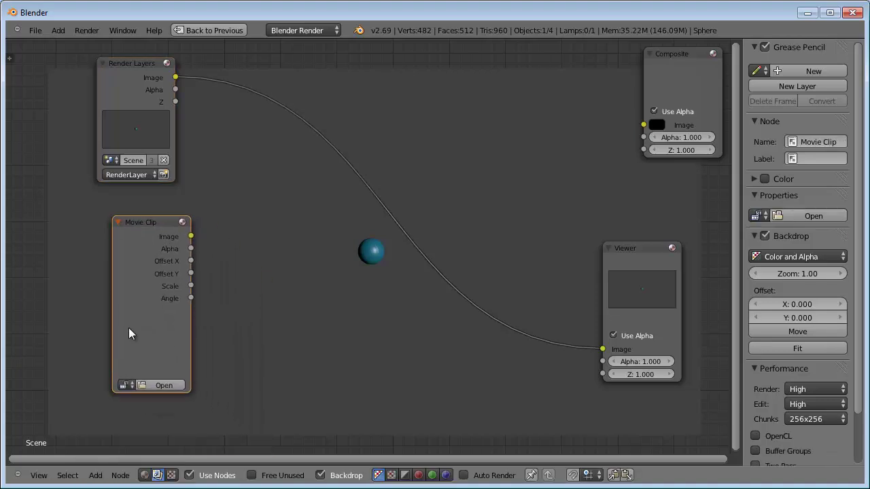
{"action": "left_click", "coordinate": [126, 385]}
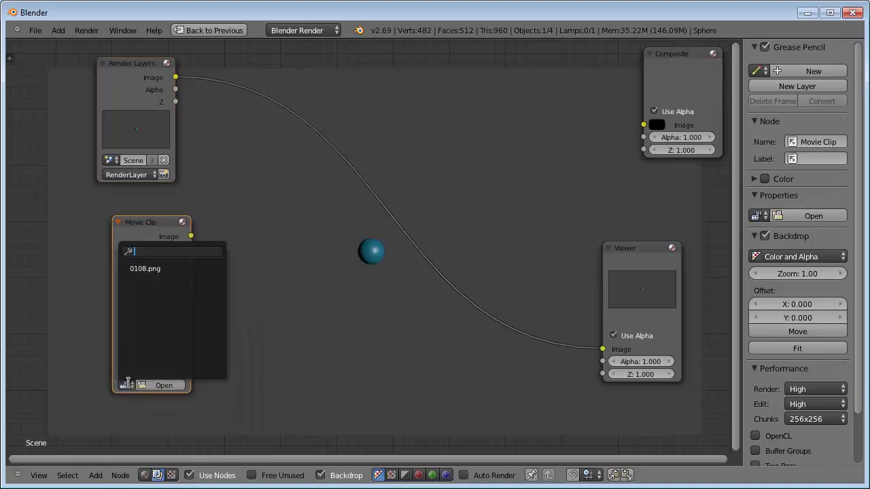
{"action": "left_click", "coordinate": [146, 269]}
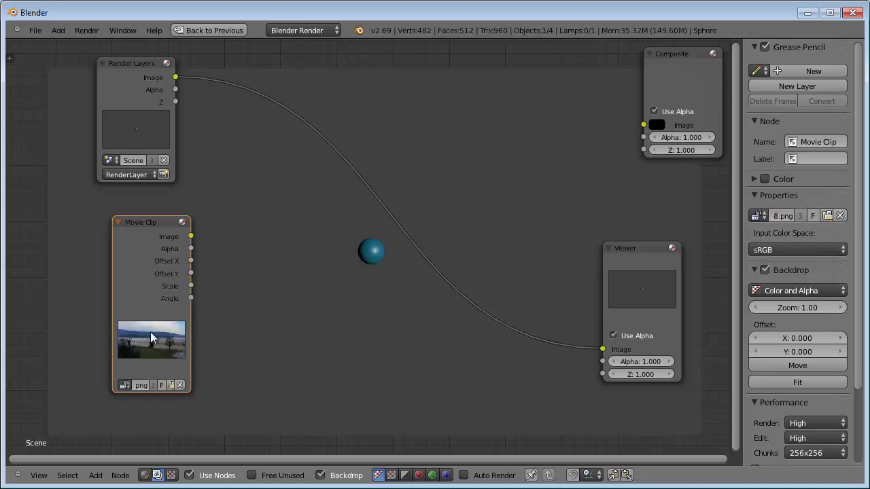
{"action": "left_click_drag", "start_coordinate": [152, 223], "coordinate": [115, 212]}
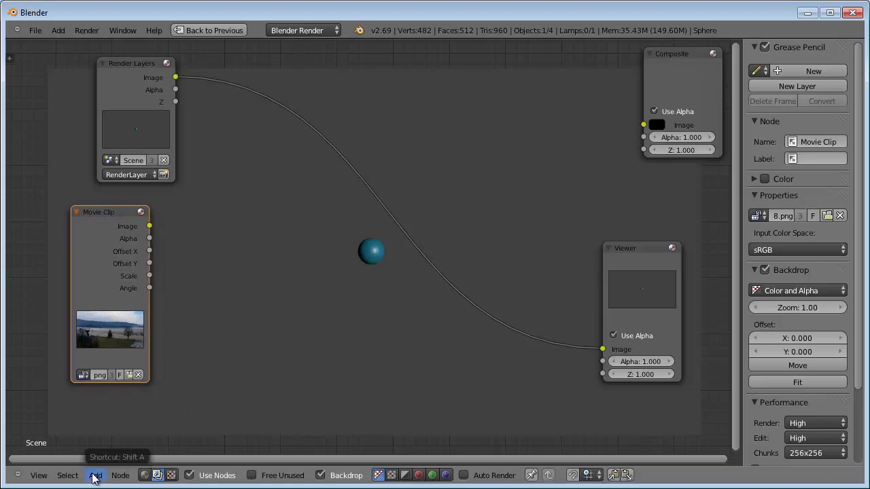
{"action": "left_click", "coordinate": [94, 475]}
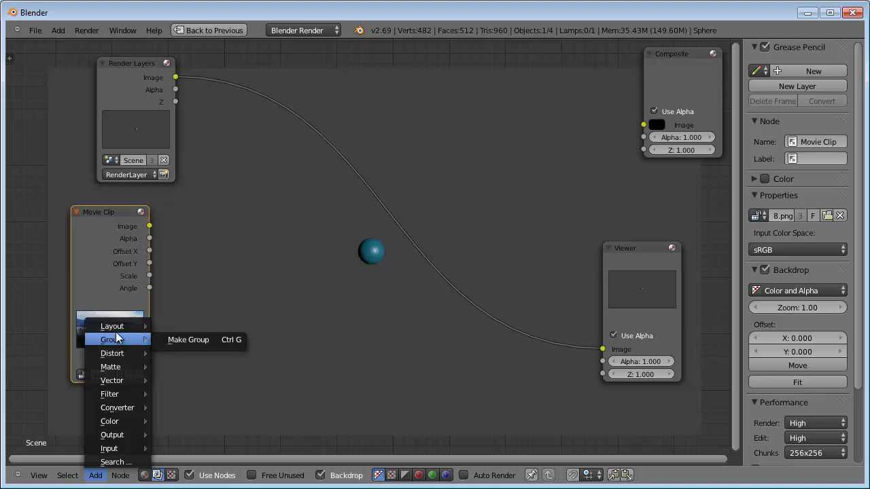
{"action": "mouse_move", "coordinate": [112, 353]}
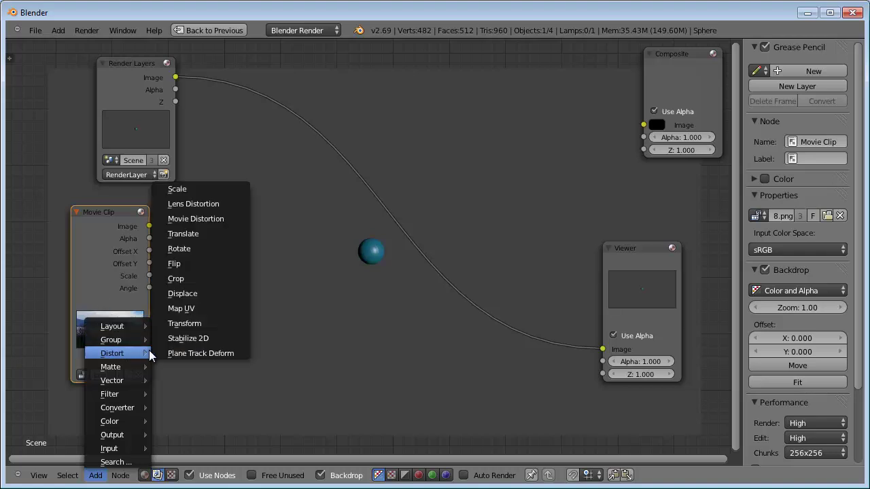
Step: Add a Scale node set to Render Size beside the Movie Clip, and wire Movie Clip Image to Viewer Image
{"action": "left_click", "coordinate": [205, 189]}
{"action": "left_click", "coordinate": [187, 234]}
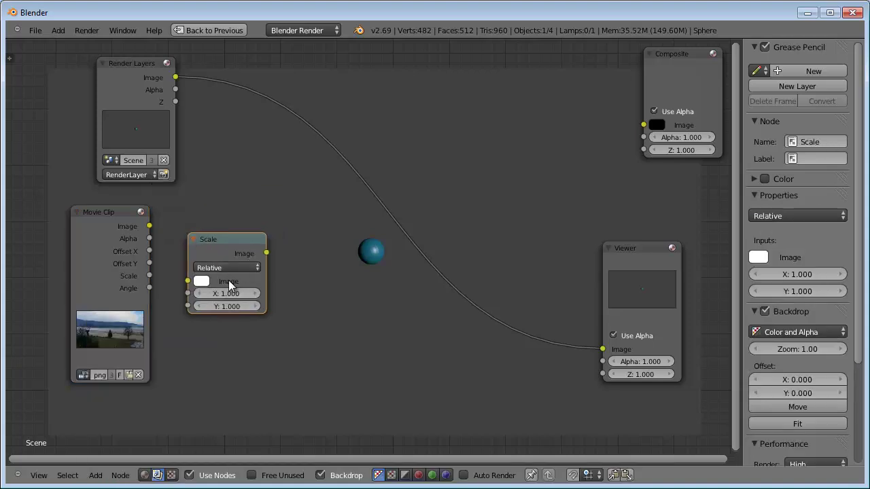
{"action": "left_click", "coordinate": [95, 475]}
{"action": "mouse_move", "coordinate": [112, 354]}
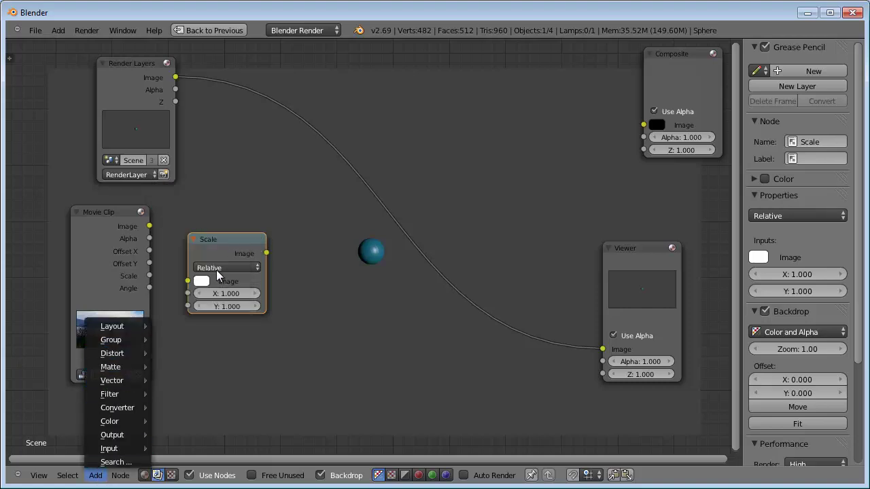
{"action": "left_click", "coordinate": [226, 267]}
{"action": "left_click", "coordinate": [225, 266]}
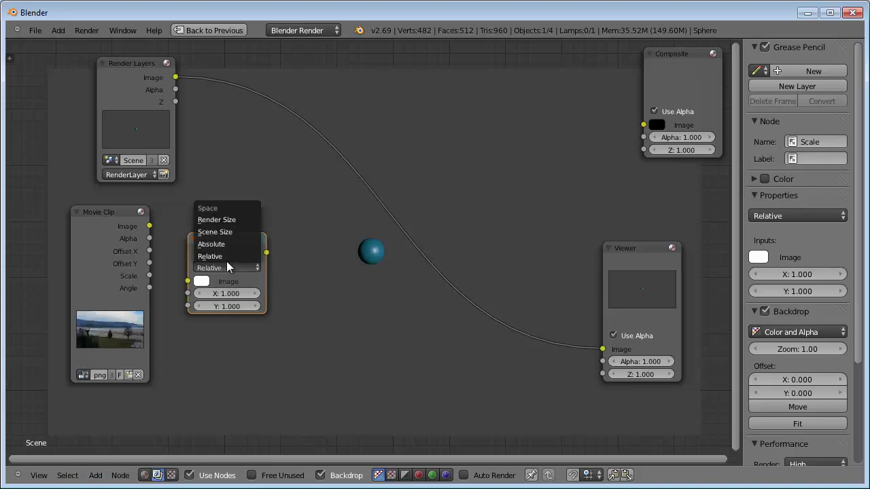
{"action": "left_click", "coordinate": [222, 221]}
{"action": "left_click_drag", "start_coordinate": [231, 239], "coordinate": [248, 214]}
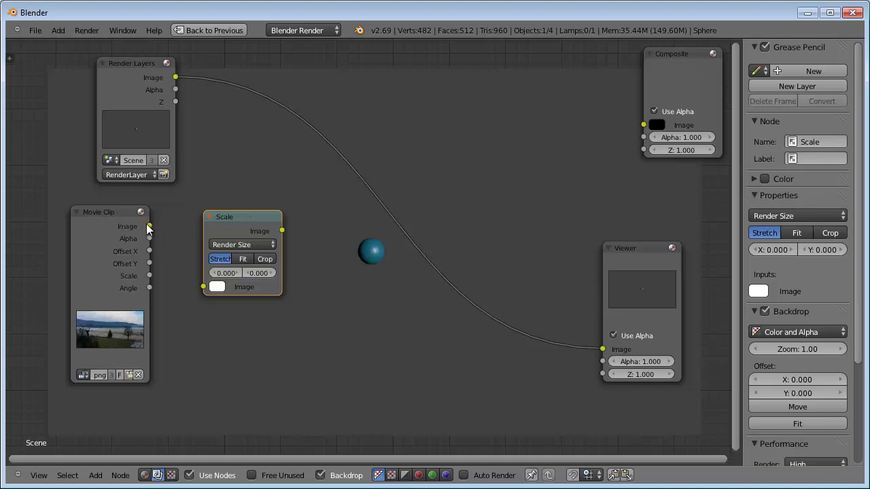
{"action": "left_click_drag", "start_coordinate": [149, 226], "coordinate": [598, 352]}
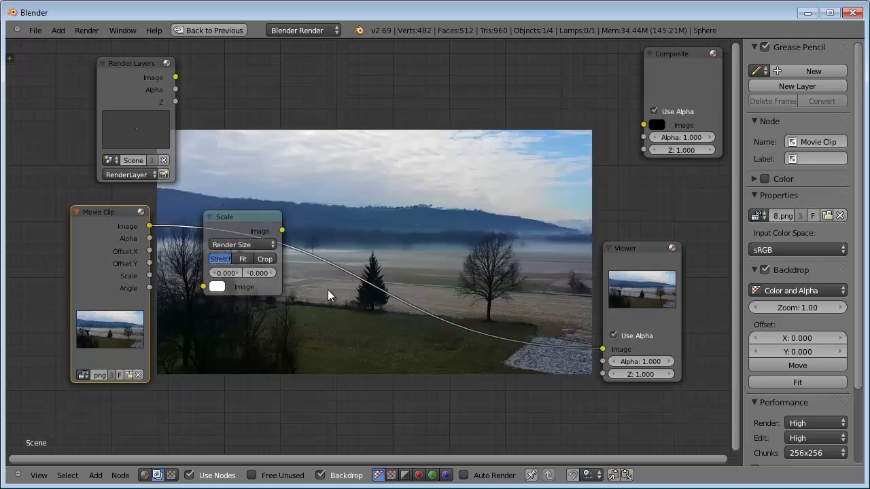
Step: Drop the Scale node onto the Movie Clip–Viewer link and settle it beside the Movie Clip
{"action": "left_click_drag", "start_coordinate": [243, 218], "coordinate": [299, 224]}
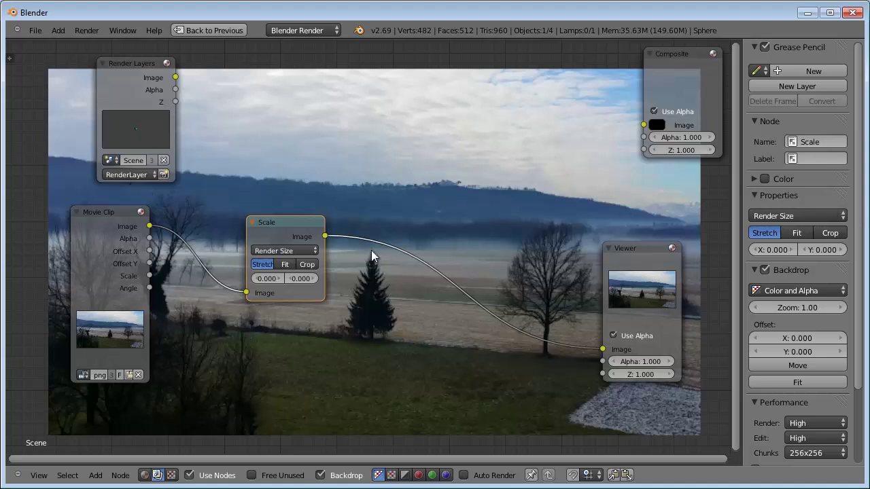
{"action": "left_click_drag", "start_coordinate": [280, 236], "coordinate": [250, 224]}
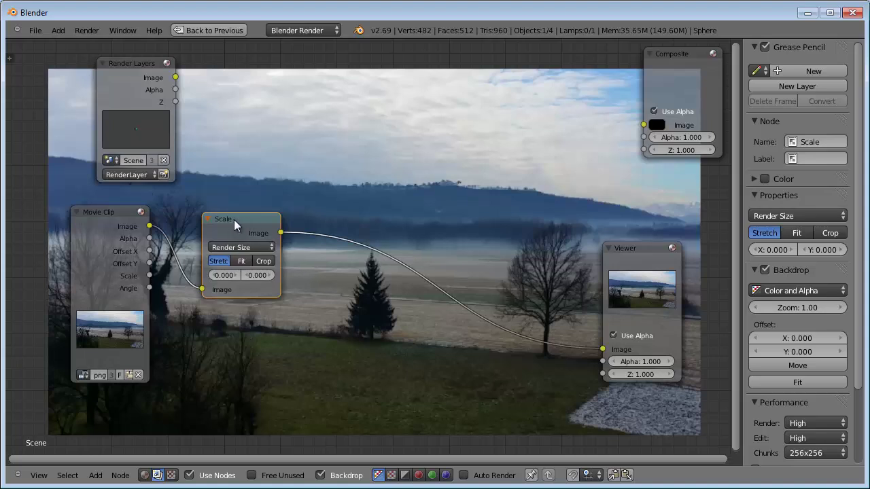
{"action": "left_click_drag", "start_coordinate": [238, 225], "coordinate": [225, 252]}
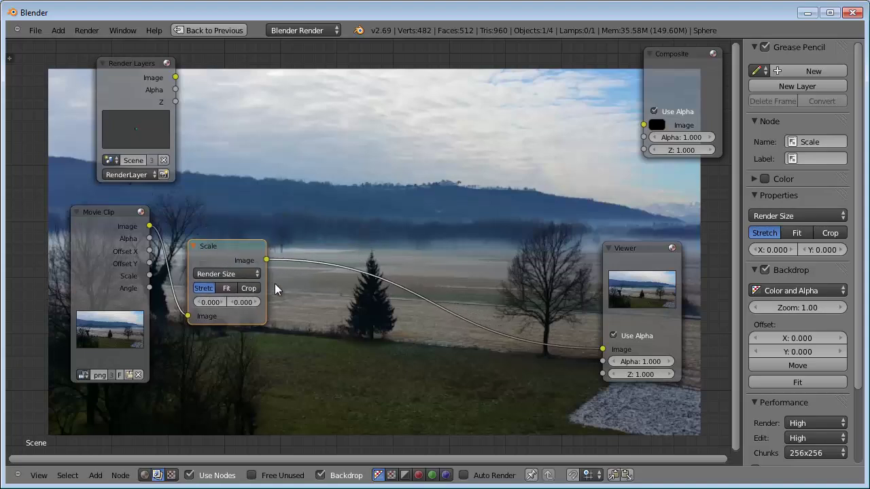
{"action": "mouse_move", "coordinate": [241, 249]}
{"action": "left_mouse_down"}
{"action": "mouse_move", "coordinate": [265, 241]}
{"action": "mouse_move", "coordinate": [250, 240]}
{"action": "left_mouse_up"}
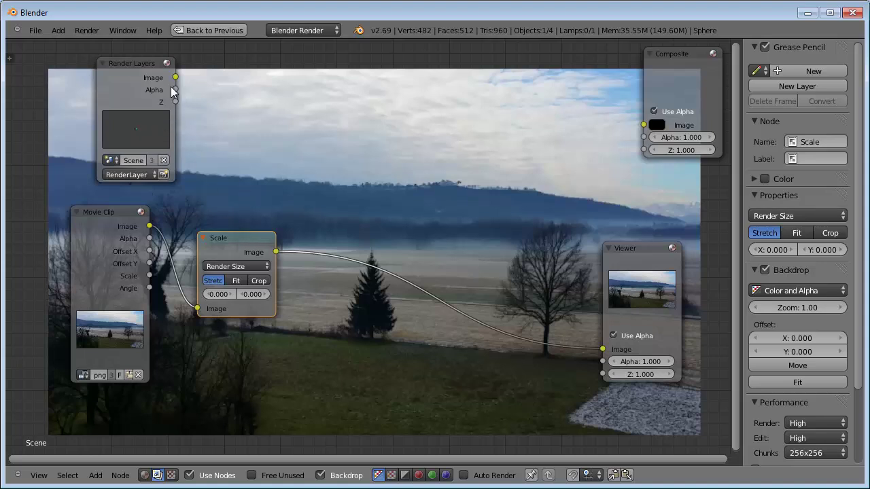
Step: Flip the Viewer backdrop between the Render Layers sphere and the scaled footage, ending on footage, then open the Add menu
{"action": "left_click", "coordinate": [129, 66]}
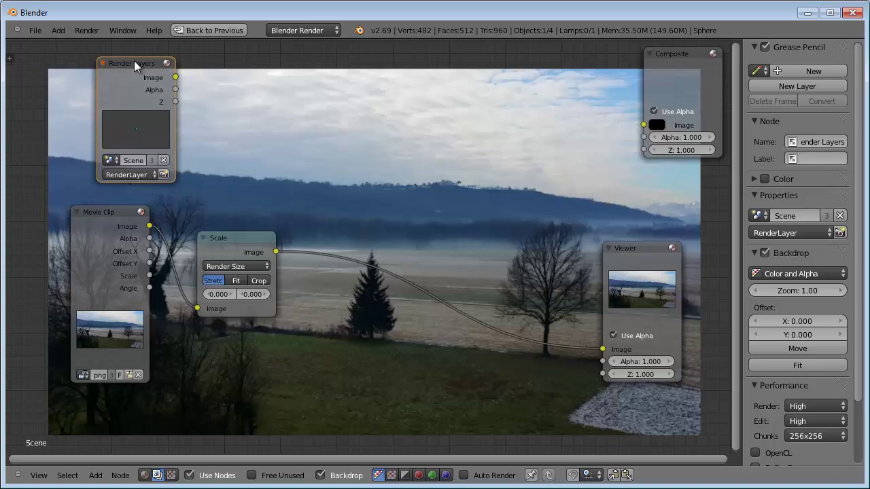
{"action": "left_click_drag", "start_coordinate": [135, 66], "coordinate": [156, 66]}
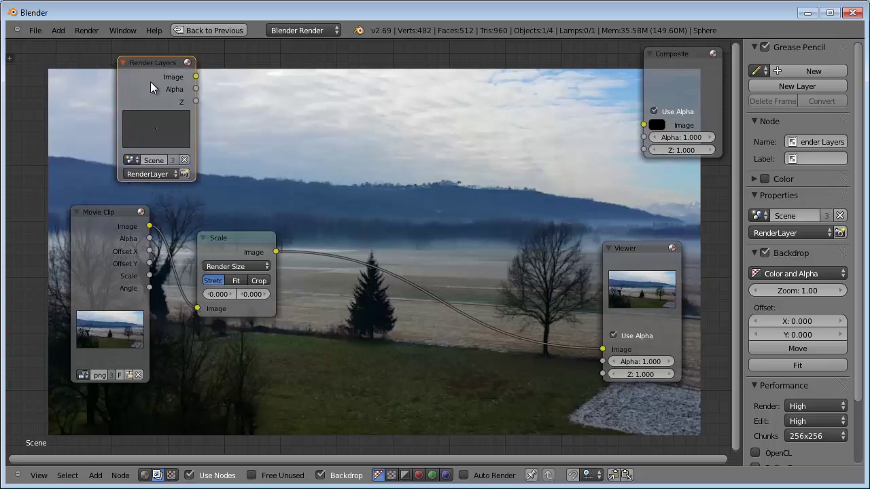
{"action": "left_click", "coordinate": [150, 81], "text": "ctrl+shift"}
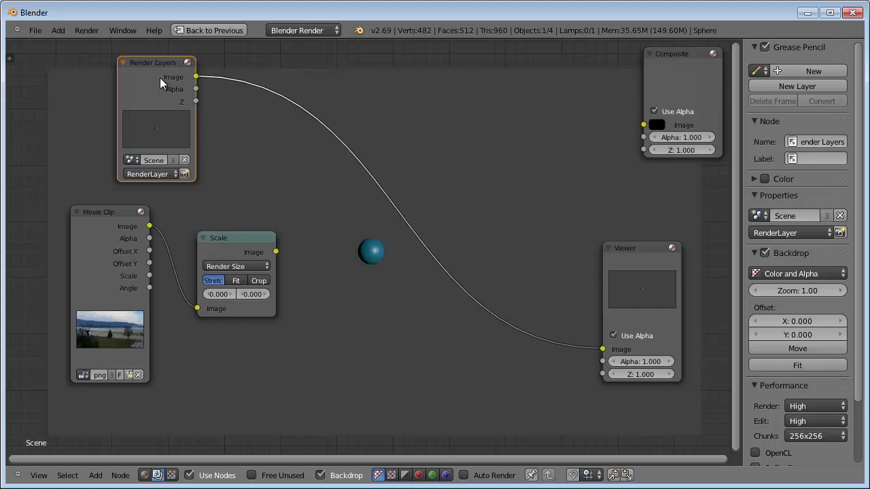
{"action": "left_click", "coordinate": [239, 237], "text": "ctrl+shift"}
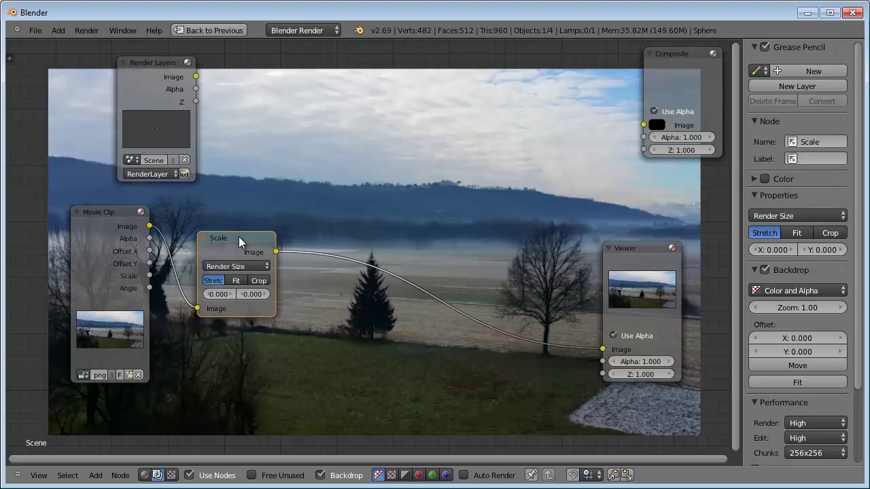
{"action": "left_click", "coordinate": [155, 60], "text": "ctrl+shift"}
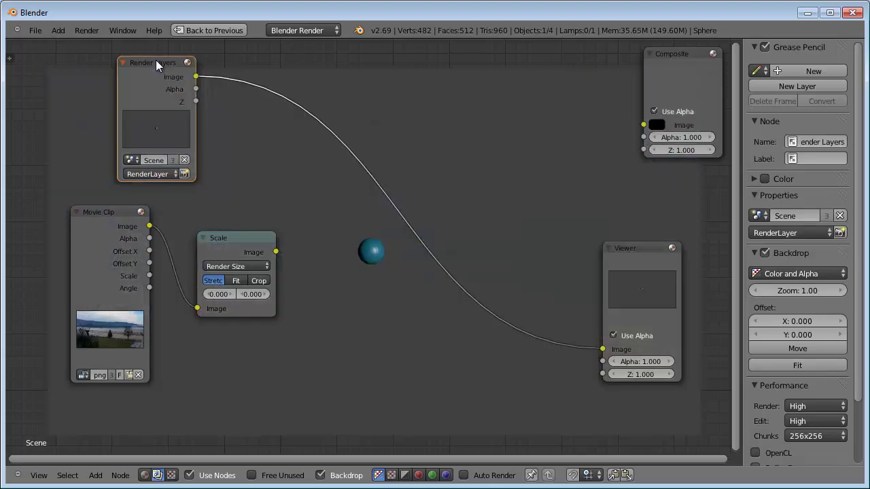
{"action": "left_click", "coordinate": [249, 238], "text": "ctrl+shift"}
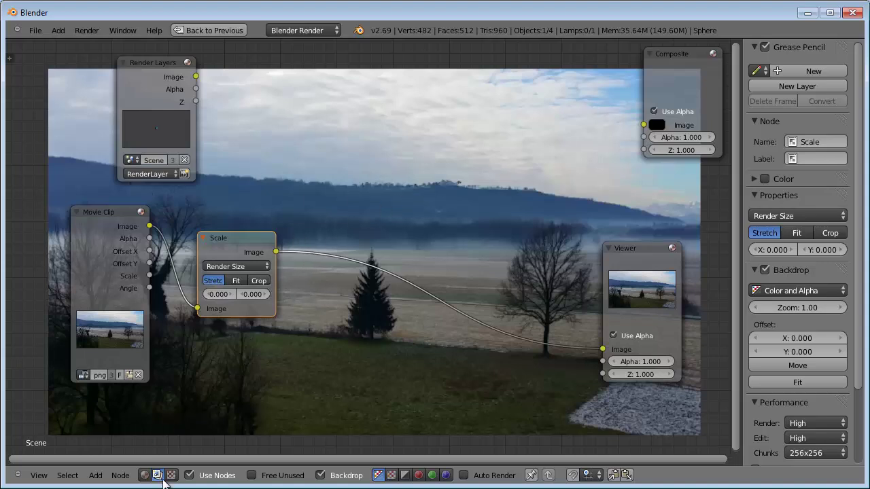
{"action": "left_click", "coordinate": [95, 475]}
{"action": "mouse_move", "coordinate": [110, 422]}
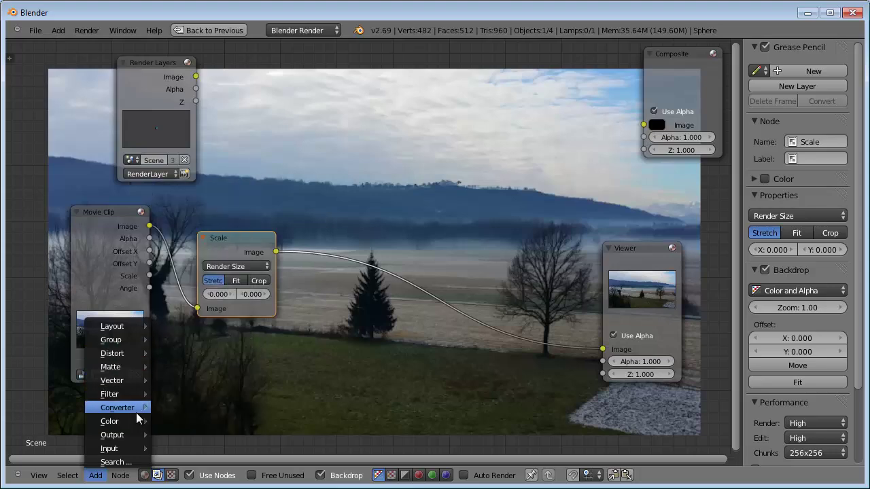
Step: Insert a Mix node on the Scale–Viewer link, with the sphere render in Image 1 and footage in Image 2
{"action": "left_click", "coordinate": [178, 257]}
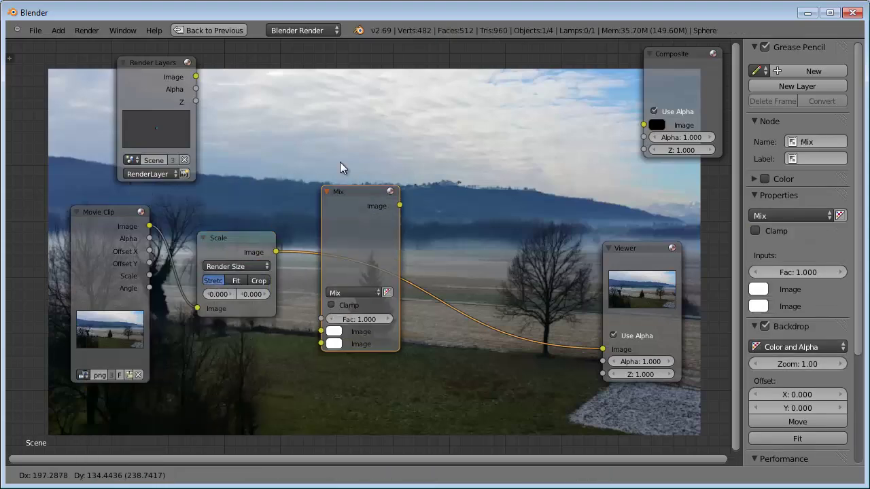
{"action": "left_click", "coordinate": [372, 165]}
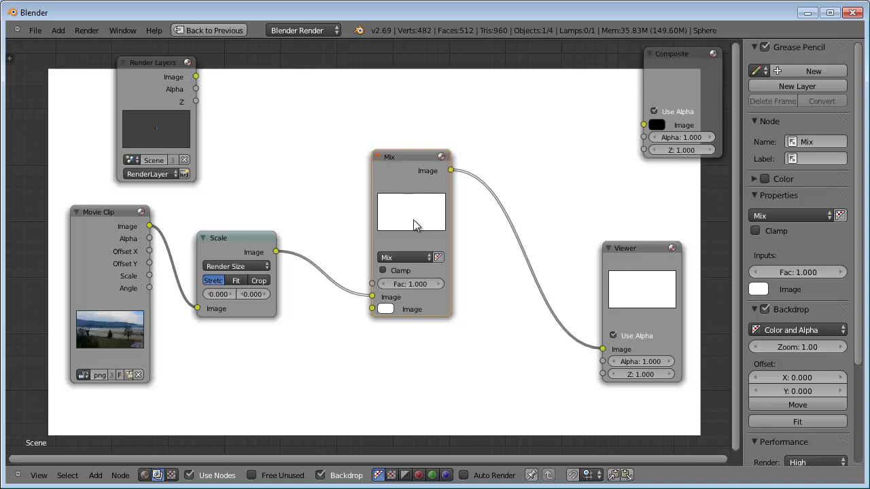
{"action": "left_click_drag", "start_coordinate": [372, 297], "coordinate": [374, 310]}
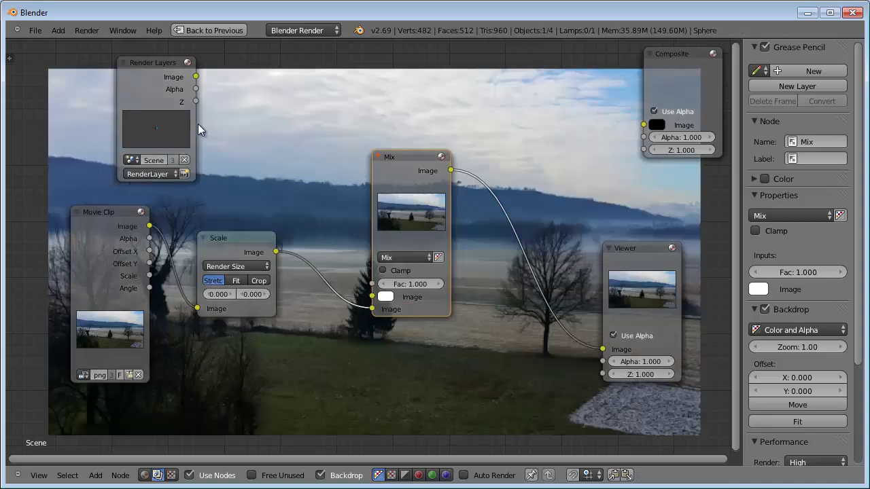
{"action": "mouse_move", "coordinate": [196, 77]}
{"action": "left_mouse_down"}
{"action": "mouse_move", "coordinate": [248, 117]}
{"action": "mouse_move", "coordinate": [372, 297]}
{"action": "left_mouse_up"}
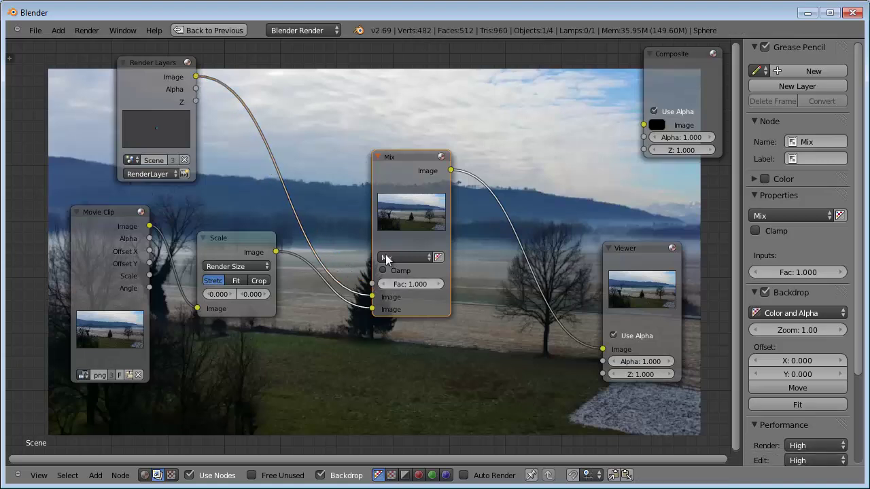
{"action": "mouse_move", "coordinate": [431, 162]}
{"action": "left_mouse_down"}
{"action": "mouse_move", "coordinate": [465, 225]}
{"action": "mouse_move", "coordinate": [512, 233]}
{"action": "left_mouse_up"}
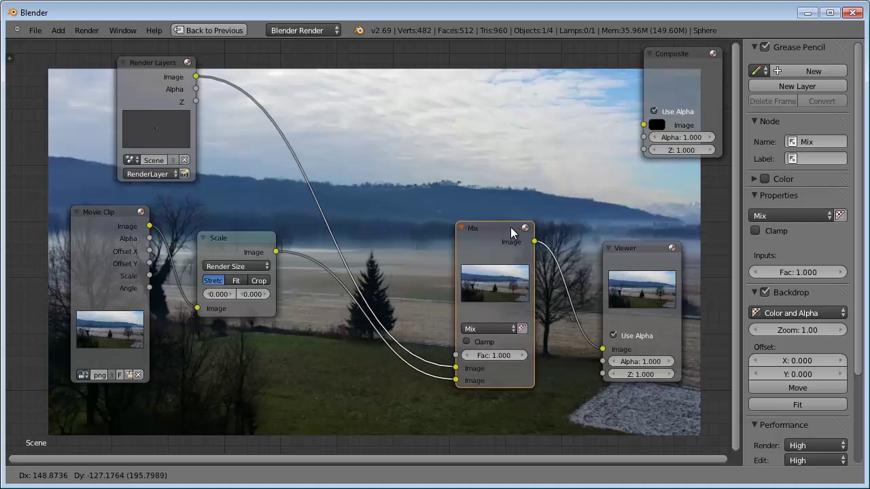
{"action": "mouse_move", "coordinate": [512, 232]}
{"action": "left_mouse_down"}
{"action": "mouse_move", "coordinate": [483, 269]}
{"action": "mouse_move", "coordinate": [482, 252]}
{"action": "left_mouse_up"}
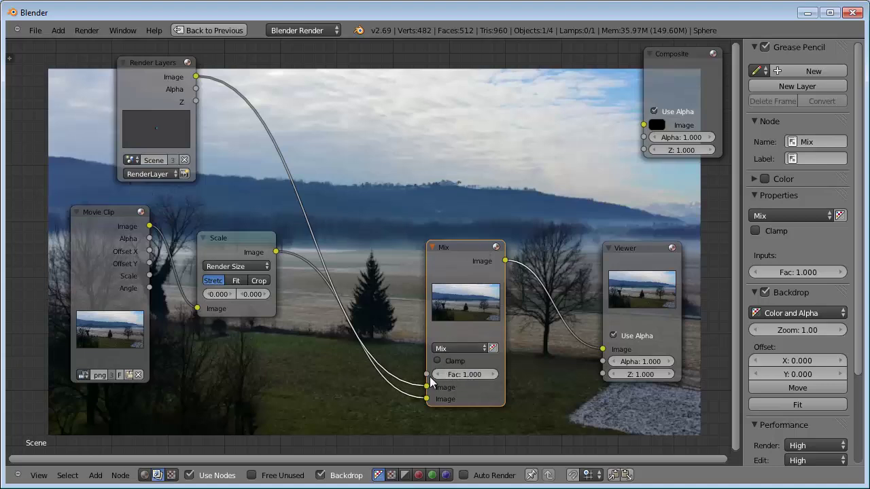
Step: Set the Mix node's factor to 0.5, move the node up and open its Blend Type list
{"action": "left_click", "coordinate": [467, 376]}
{"action": "type", "text": "0.5"}
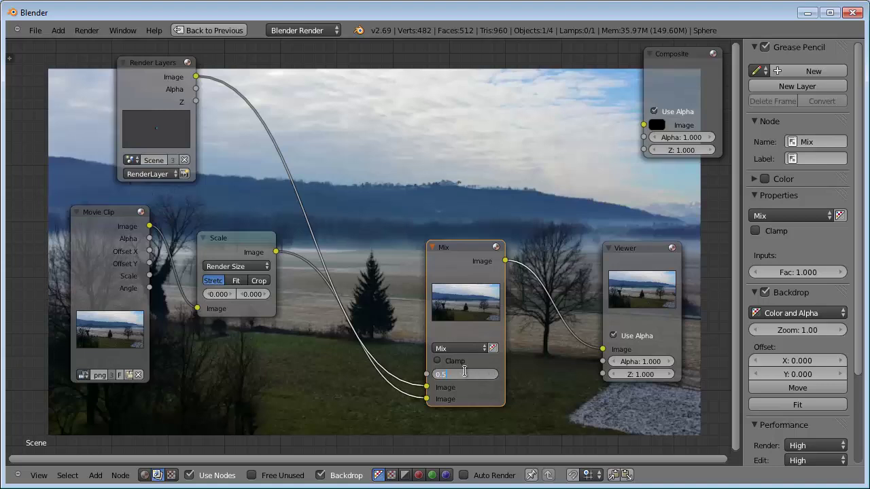
{"action": "key", "text": "Return"}
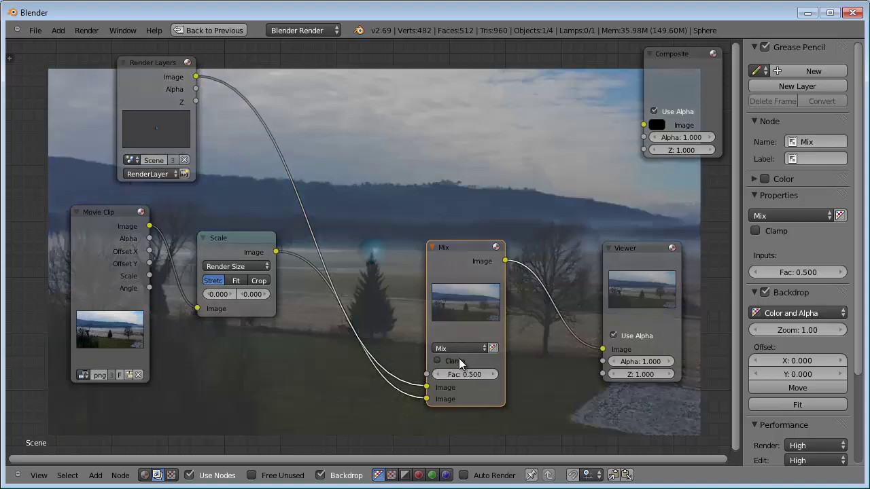
{"action": "left_click_drag", "start_coordinate": [460, 247], "coordinate": [464, 181]}
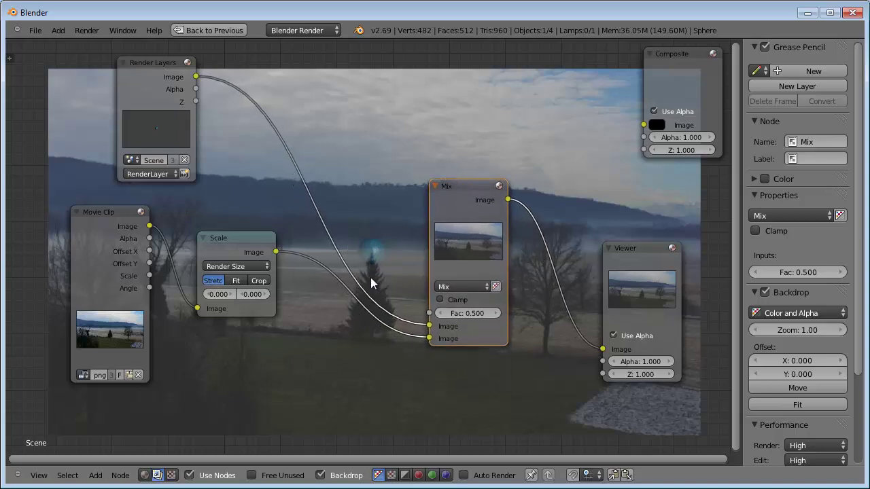
{"action": "left_click", "coordinate": [462, 287]}
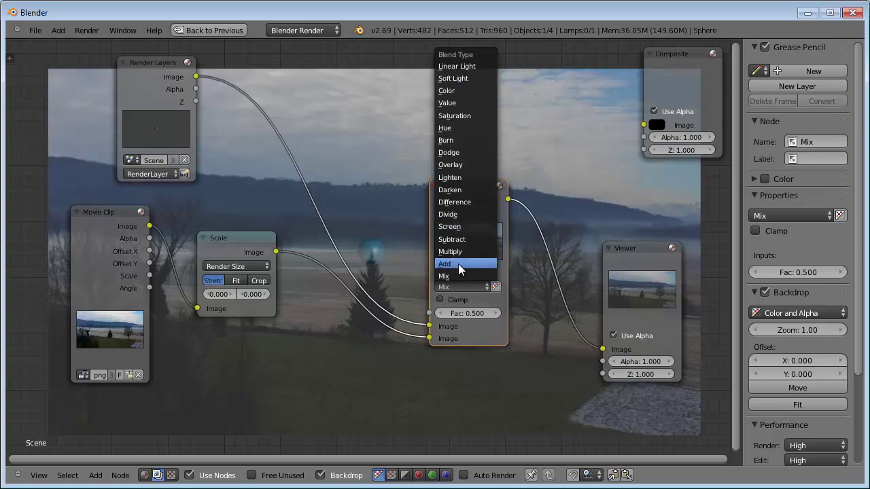
Step: Switch the Mix blend type to Add, preview the sphere render alone, and restore the Compositing layout
{"action": "left_click", "coordinate": [460, 264]}
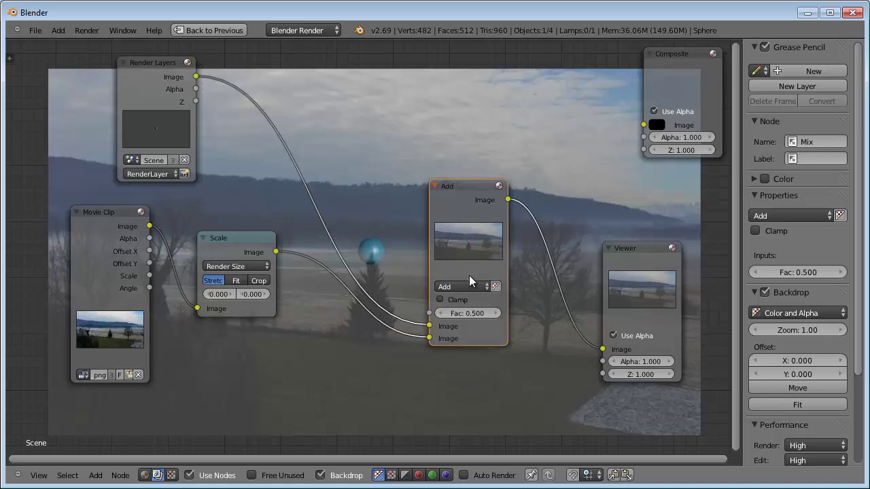
{"action": "left_click", "coordinate": [479, 286]}
{"action": "left_click", "coordinate": [141, 80], "text": "ctrl+shift"}
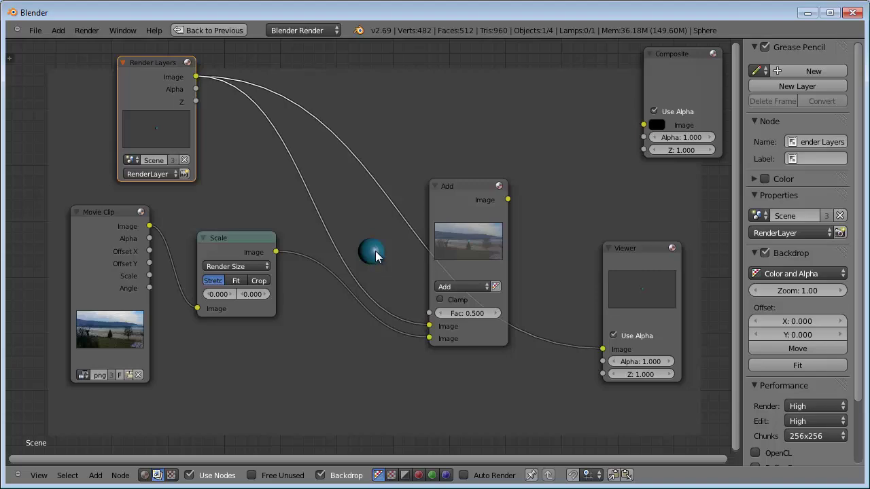
{"action": "key", "text": "ctrl+Up"}
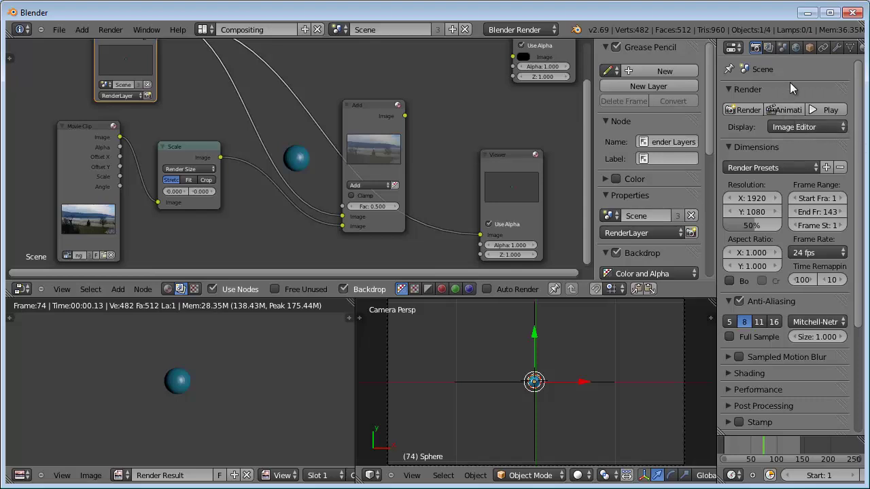
Step: Set the world Horizon Color to black by dropping its value to 0
{"action": "left_click", "coordinate": [795, 49]}
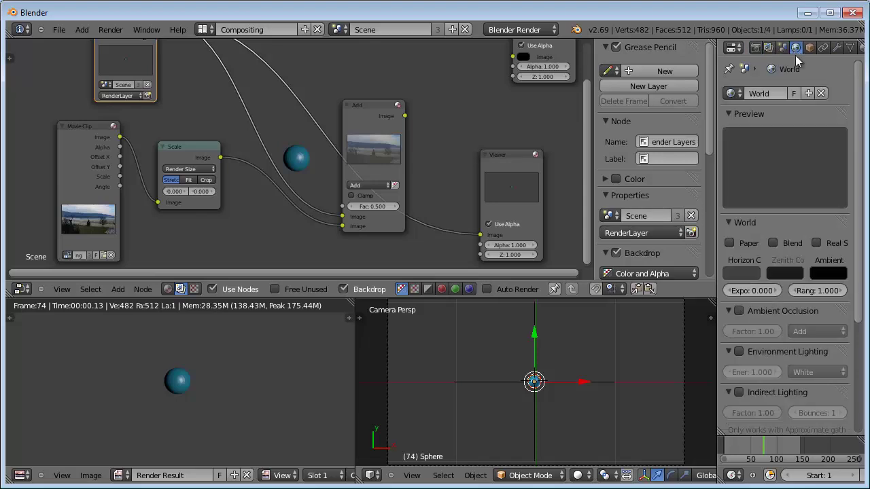
{"action": "left_click", "coordinate": [737, 271]}
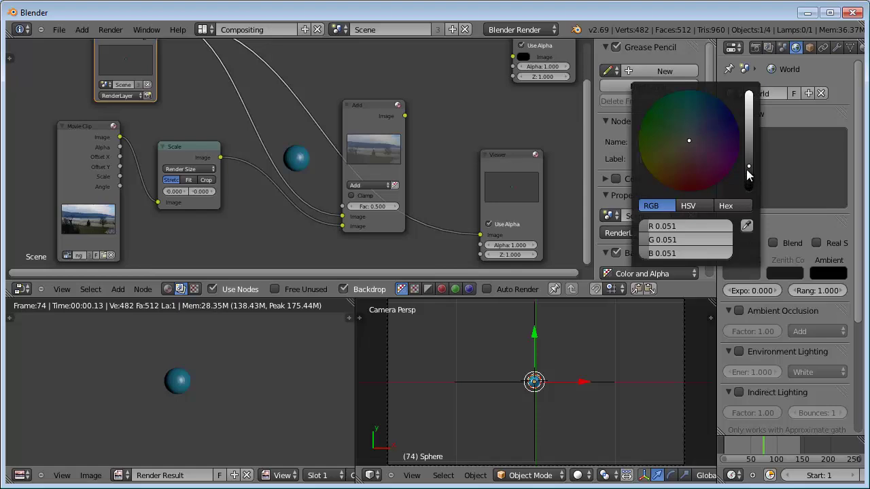
{"action": "left_click_drag", "start_coordinate": [750, 165], "coordinate": [751, 190]}
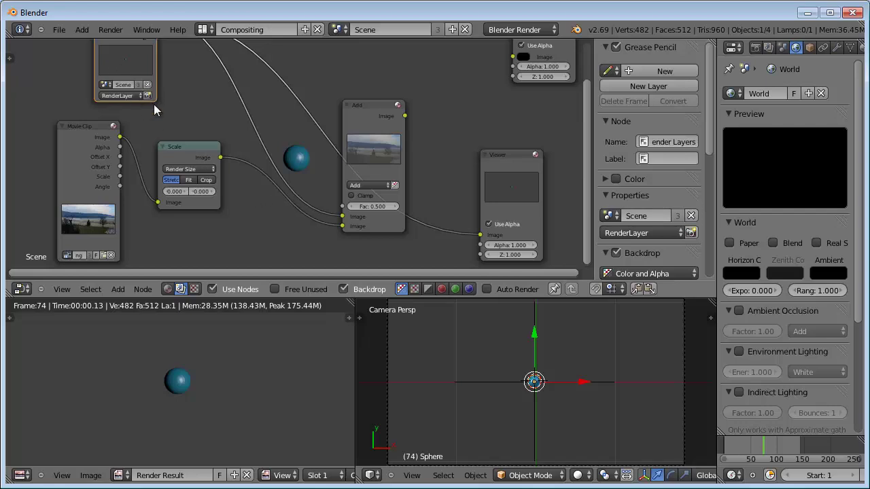
Step: Re-render the frame so the sphere sits on black, and maximize the node editor
{"action": "key", "text": "F12"}
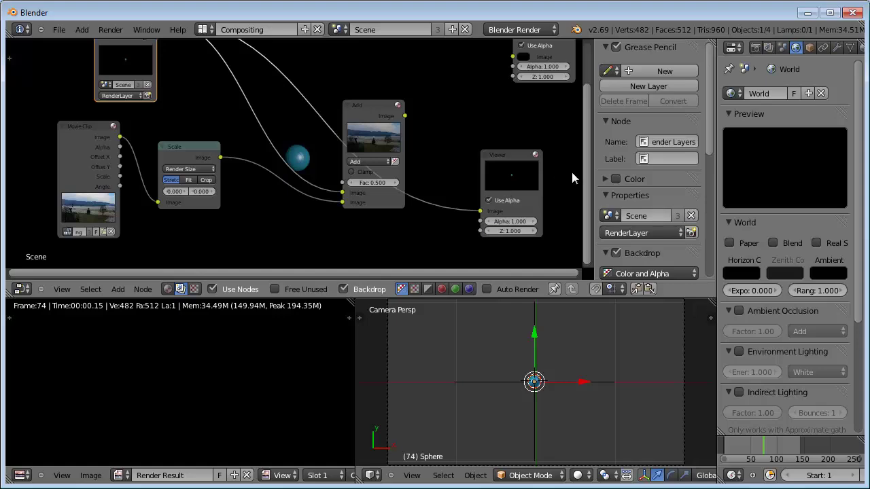
{"action": "scroll", "coordinate": [584, 174], "scroll_direction": "up", "scroll_amount": 2, "text": "shift"}
{"action": "scroll", "coordinate": [578, 127], "scroll_direction": "up", "scroll_amount": 2, "text": "shift"}
{"action": "scroll", "coordinate": [575, 102], "scroll_direction": "up", "scroll_amount": 2, "text": "shift"}
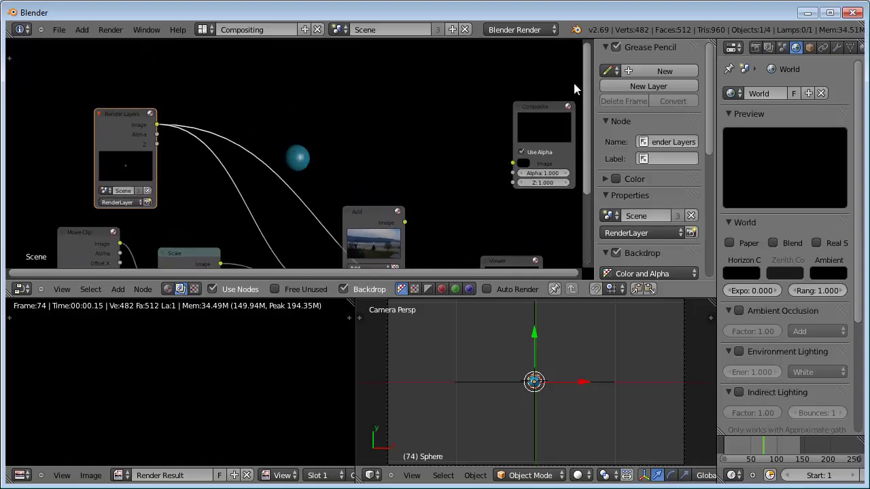
{"action": "scroll", "coordinate": [576, 134], "scroll_direction": "down", "scroll_amount": 3, "text": "shift"}
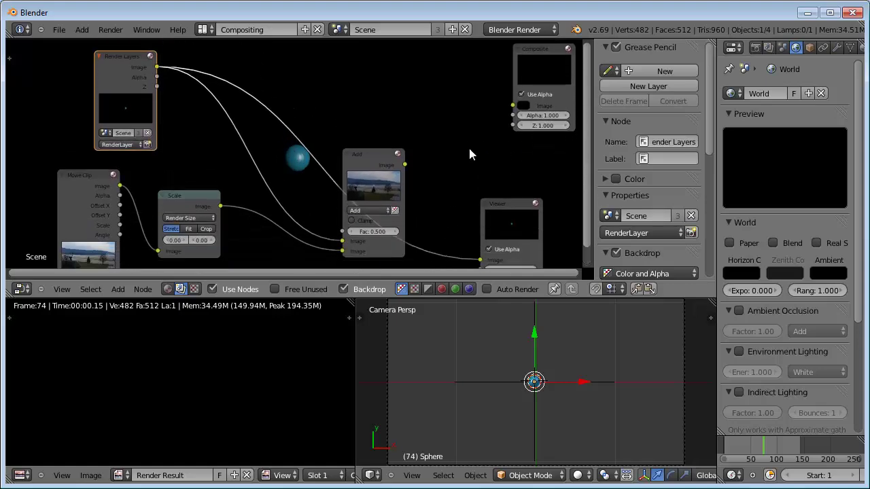
{"action": "key", "text": "ctrl+Up"}
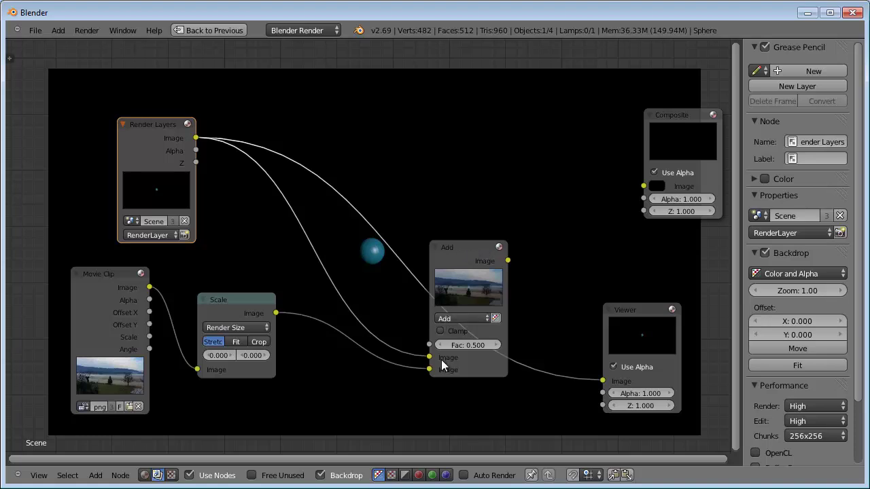
Step: Preview the Add node's output in the backdrop, compare it with the Scale output, and return to Add
{"action": "left_click", "coordinate": [467, 256]}
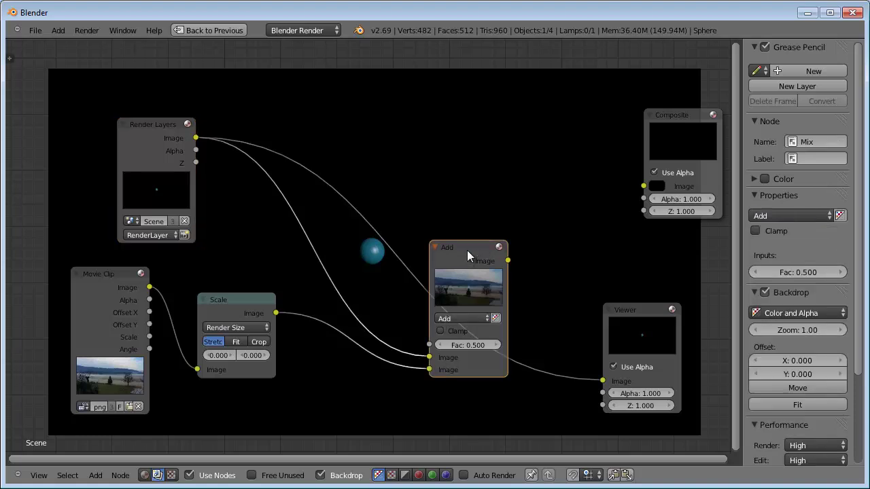
{"action": "left_click", "coordinate": [468, 253], "text": "ctrl+shift"}
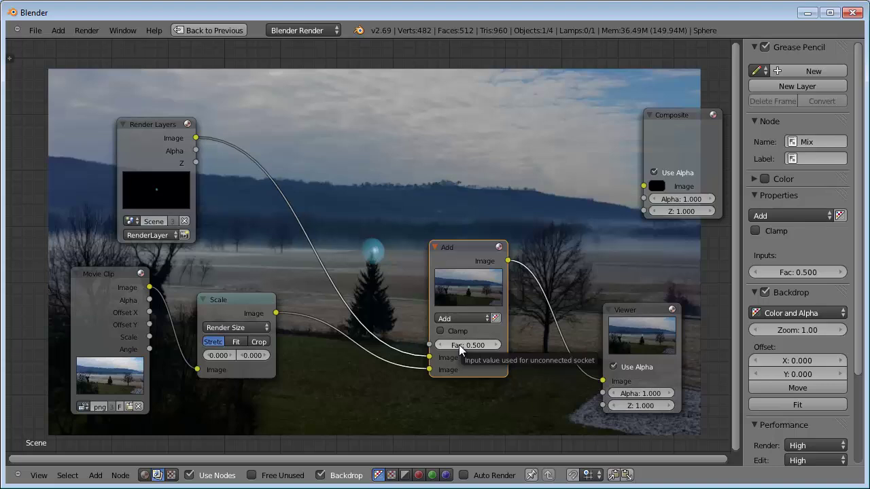
{"action": "left_click", "coordinate": [249, 305], "text": "ctrl+shift"}
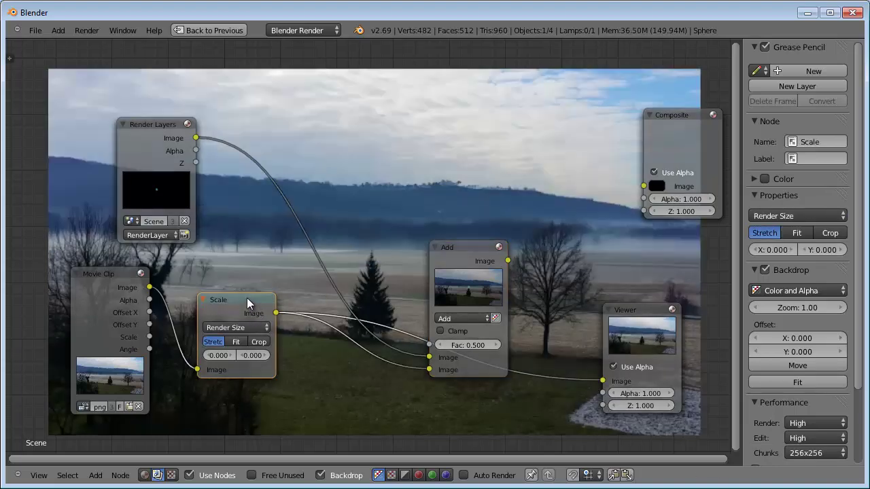
{"action": "left_click", "coordinate": [476, 249], "text": "ctrl+shift"}
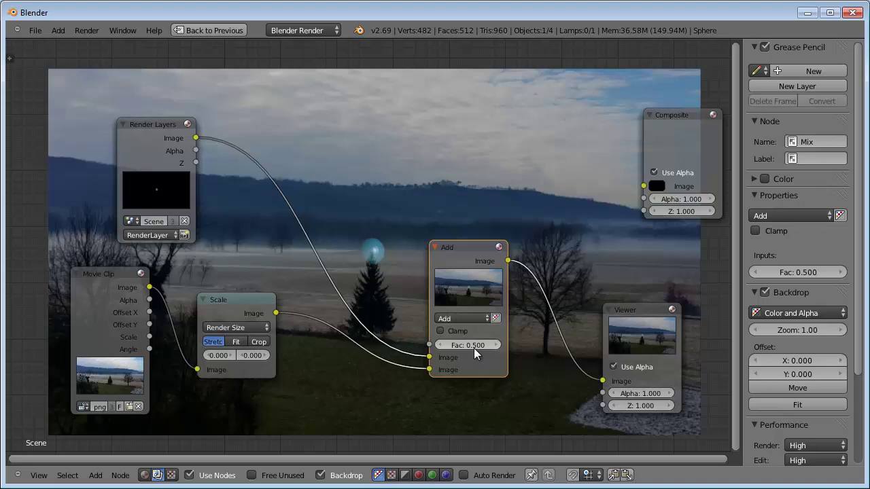
Step: Raise the Add node's factor to 1.180 and restore the full Compositing layout
{"action": "left_click_drag", "start_coordinate": [481, 349], "coordinate": [474, 348]}
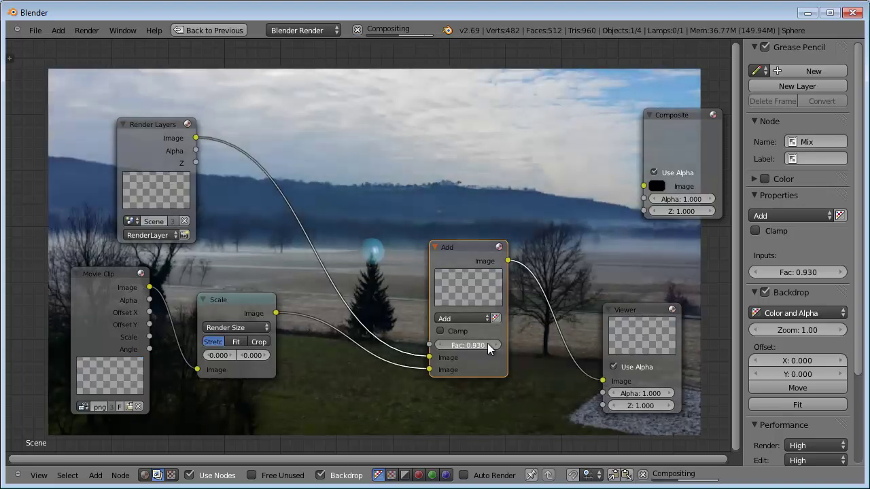
{"action": "left_click_drag", "start_coordinate": [474, 348], "coordinate": [494, 348]}
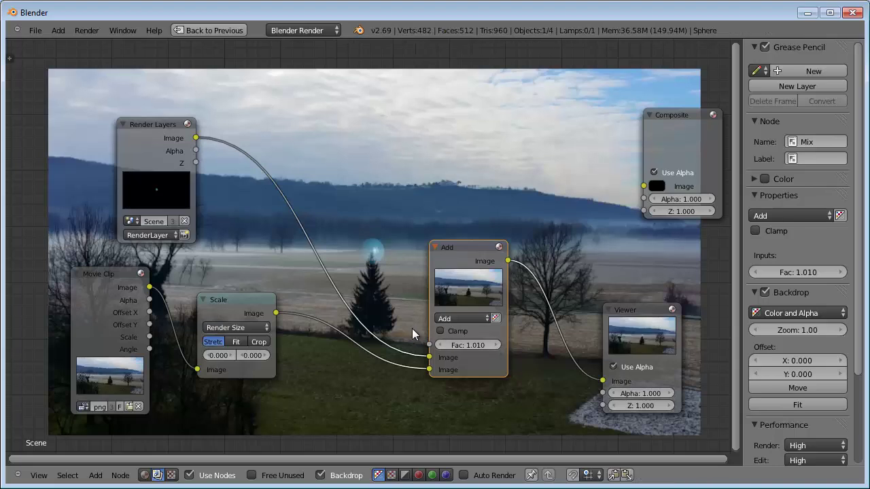
{"action": "left_click_drag", "start_coordinate": [474, 348], "coordinate": [489, 348]}
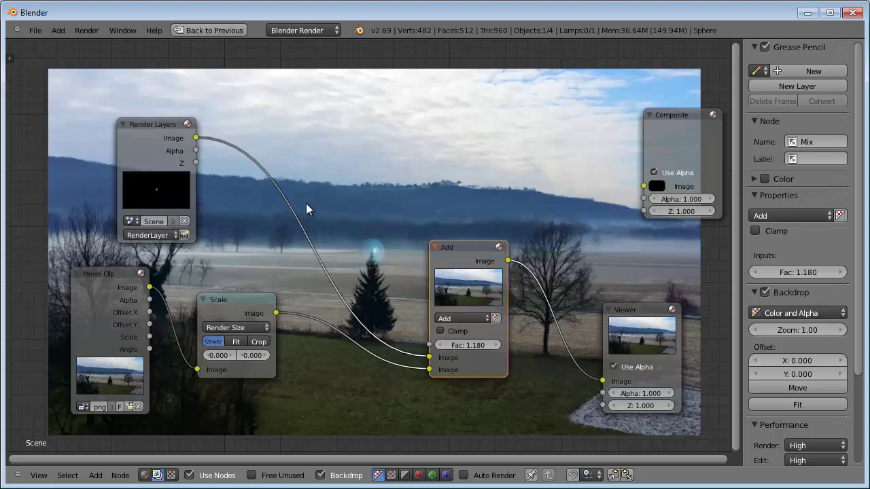
{"action": "key", "text": "ctrl+Up"}
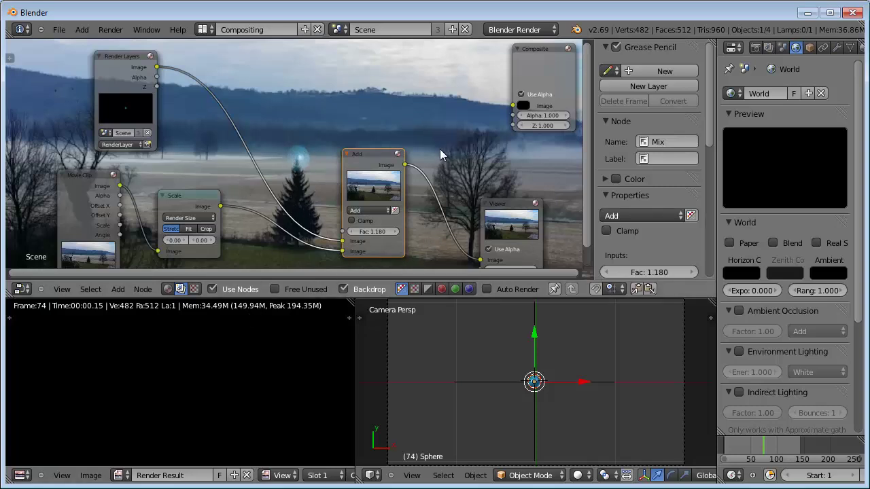
Step: Rearrange the Composite, Add and Viewer nodes in the compositor graph
{"action": "left_click_drag", "start_coordinate": [541, 47], "coordinate": [494, 92]}
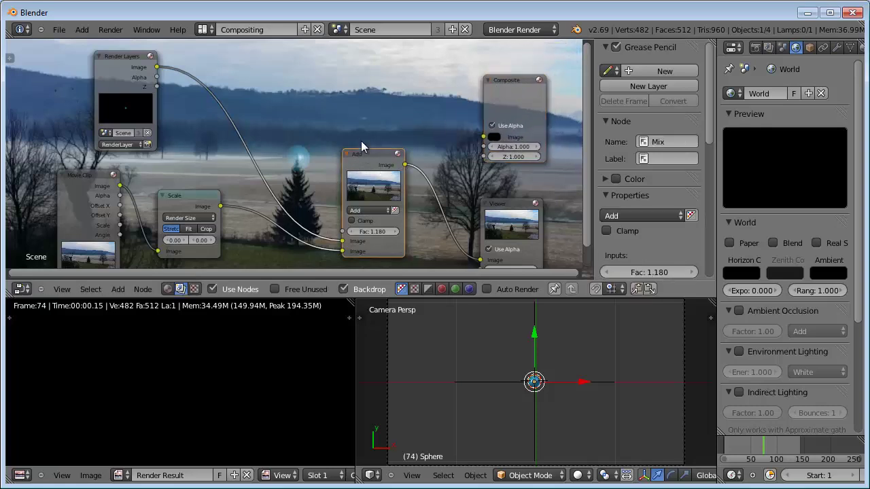
{"action": "left_click_drag", "start_coordinate": [355, 149], "coordinate": [351, 90]}
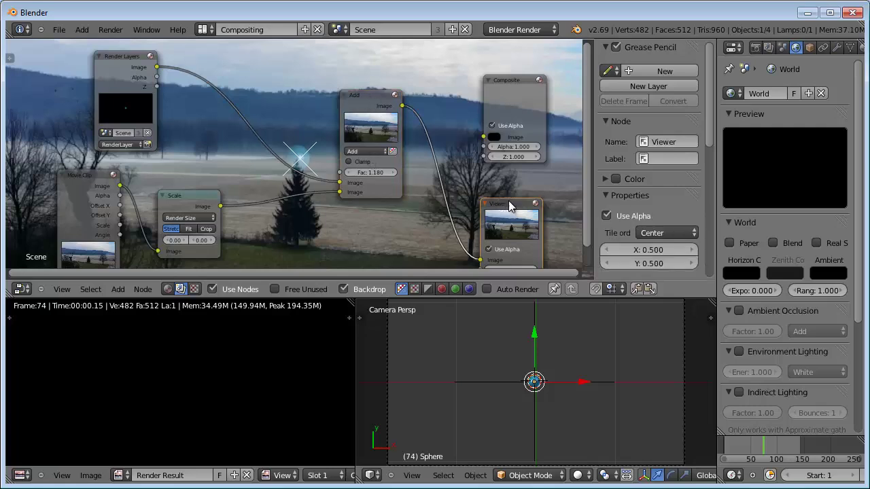
{"action": "left_click_drag", "start_coordinate": [509, 201], "coordinate": [524, 198]}
Step: Connect the Add node's Image output to the Composite node and play the animation to review it
{"action": "left_click_drag", "start_coordinate": [403, 106], "coordinate": [481, 137]}
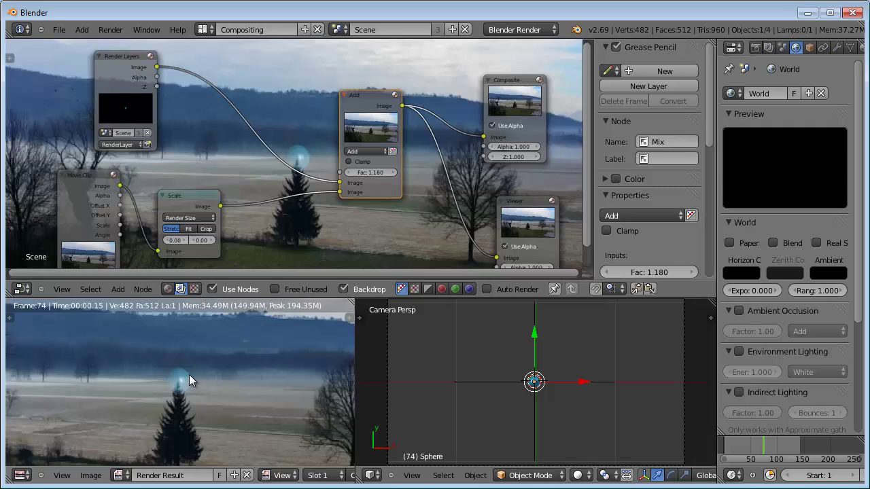
{"action": "key", "text": "alt+a"}
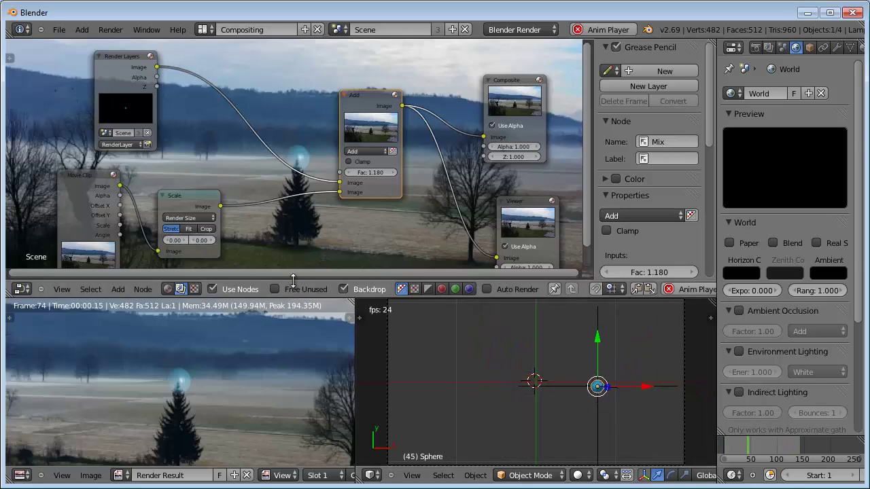
{"action": "key", "text": "alt+a"}
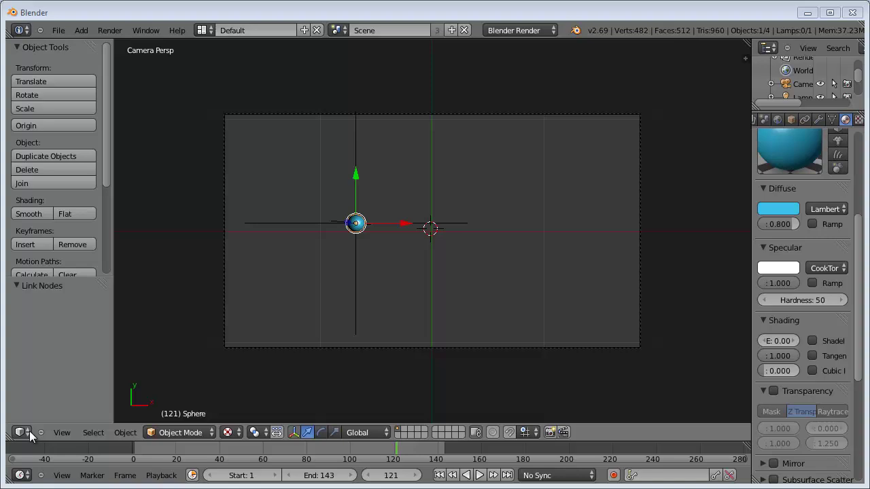
Step: Add the 0108.png movie clip as a background image behind the camera view, with Camera Clip unchecked
{"action": "left_click", "coordinate": [745, 59]}
{"action": "left_click_drag", "start_coordinate": [746, 236], "coordinate": [741, 324]}
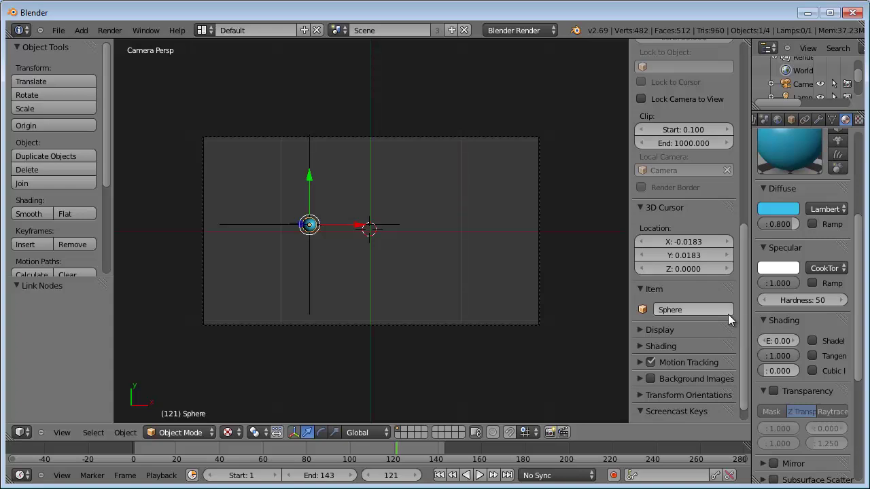
{"action": "left_click", "coordinate": [650, 379]}
{"action": "left_click_drag", "start_coordinate": [744, 347], "coordinate": [698, 362]}
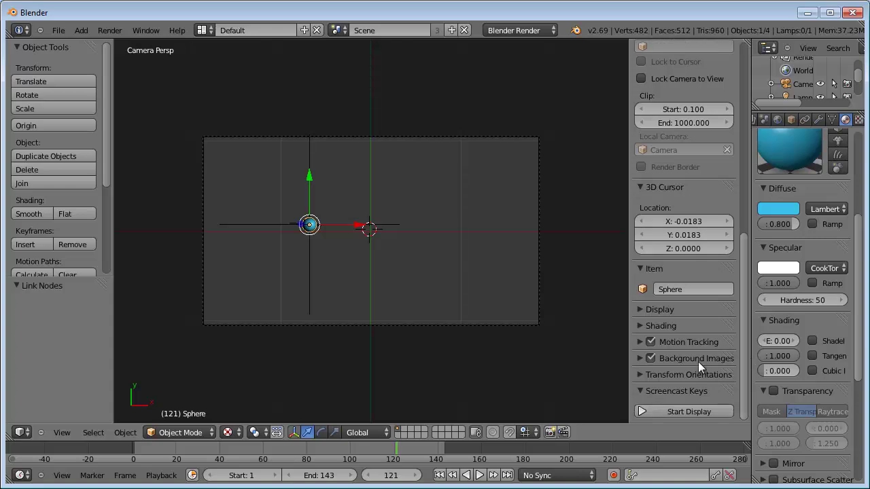
{"action": "left_click", "coordinate": [640, 358]}
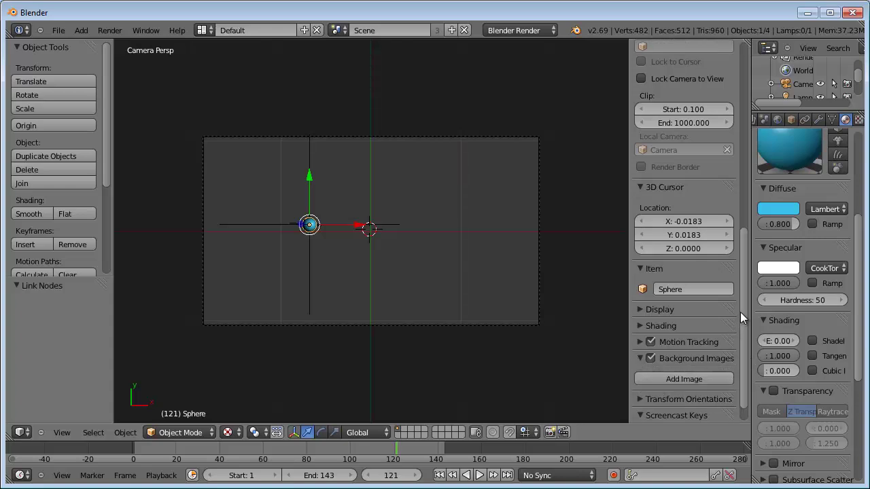
{"action": "left_click_drag", "start_coordinate": [740, 312], "coordinate": [728, 357]}
{"action": "left_click", "coordinate": [691, 351]}
{"action": "left_click", "coordinate": [706, 337]}
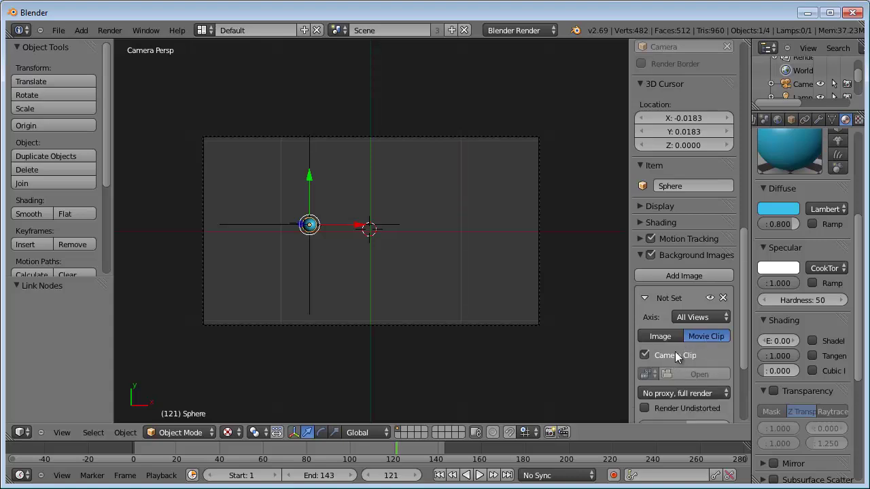
{"action": "scroll", "coordinate": [676, 353], "scroll_direction": "down", "scroll_amount": 2}
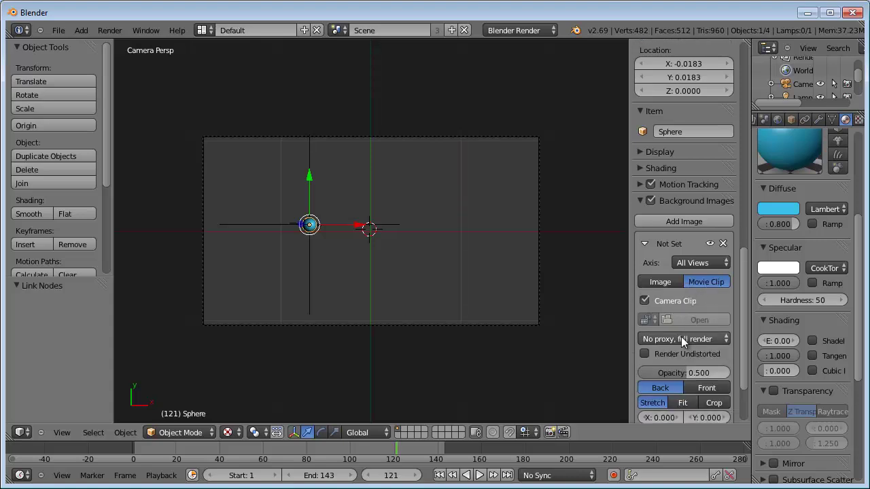
{"action": "left_click", "coordinate": [645, 319]}
{"action": "left_click", "coordinate": [674, 181]}
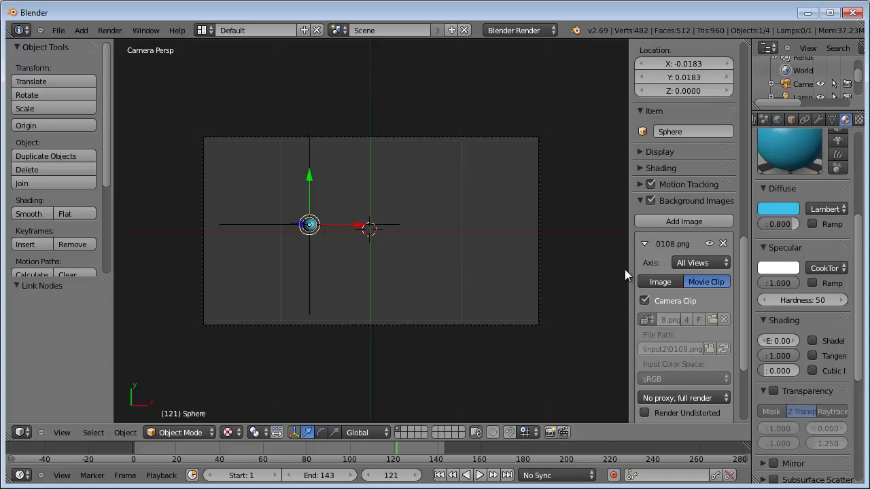
{"action": "left_click", "coordinate": [645, 300]}
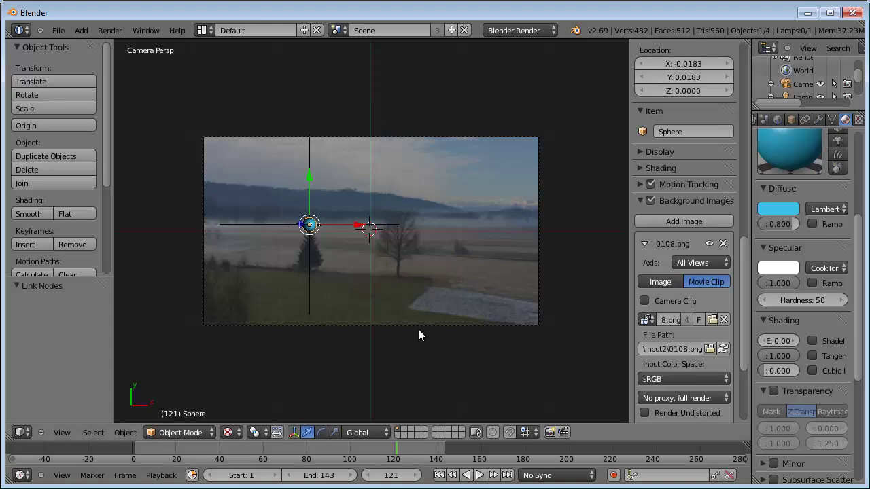
Step: Play the animation to check the sphere tracking, stopping at frame 138
{"action": "key", "text": "alt+a"}
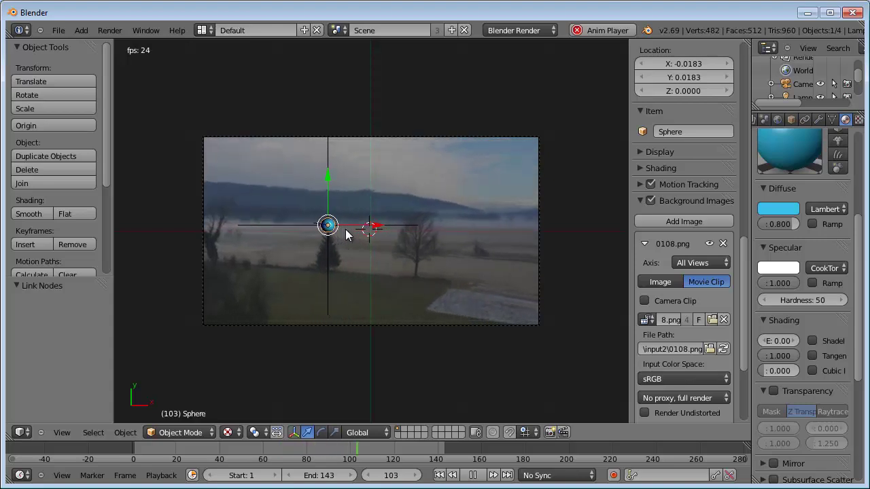
{"action": "key", "text": "alt+a"}
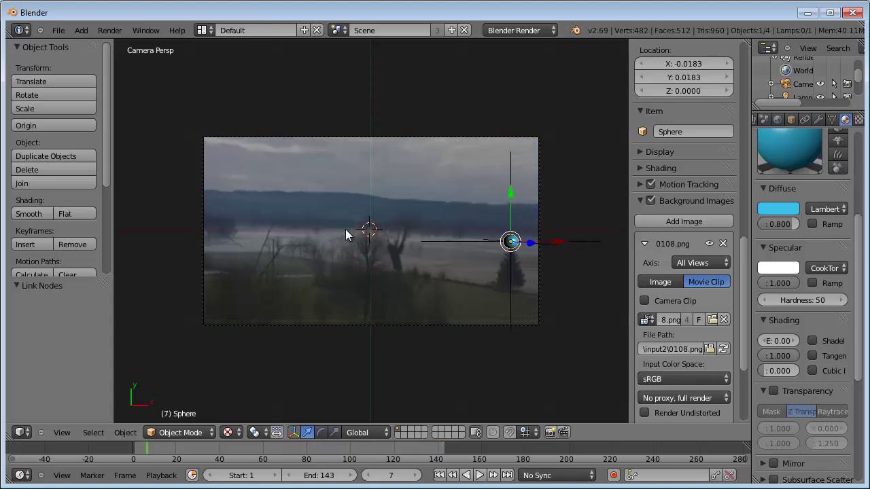
{"action": "key", "text": "alt+a"}
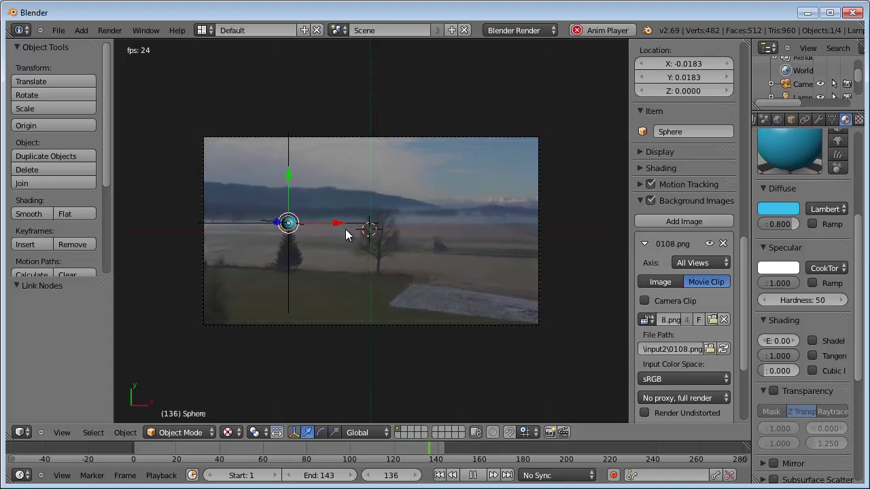
{"action": "key", "text": "alt+a"}
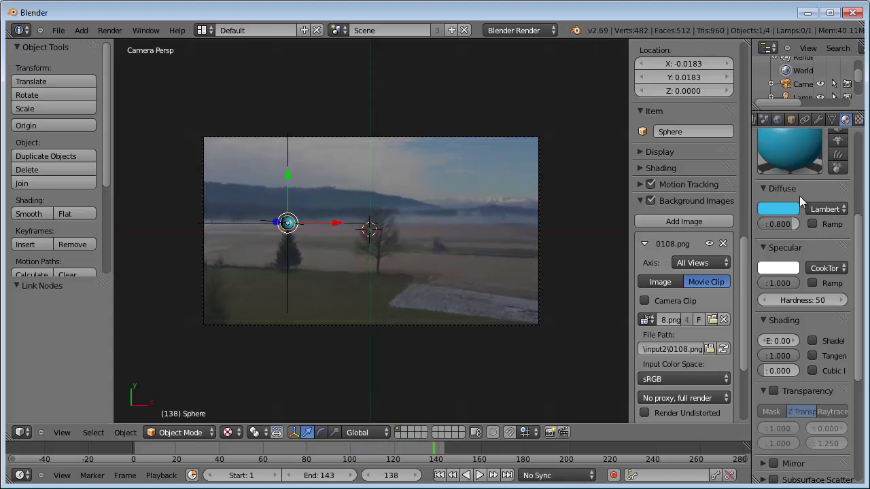
Step: Apply the HDTV 720p render preset, 1280×720 at 100%, and scroll down to the Output panel
{"action": "left_click_drag", "start_coordinate": [858, 235], "coordinate": [858, 140]}
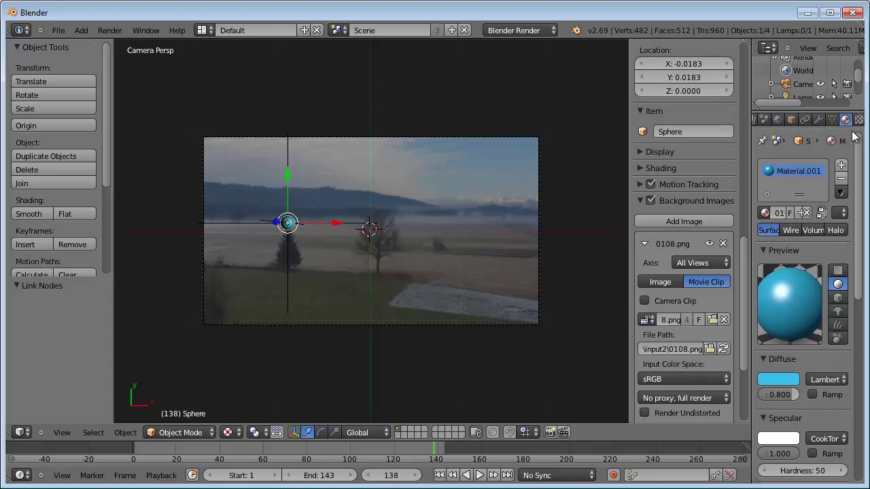
{"action": "middle_click_drag", "start_coordinate": [776, 121], "coordinate": [846, 128]}
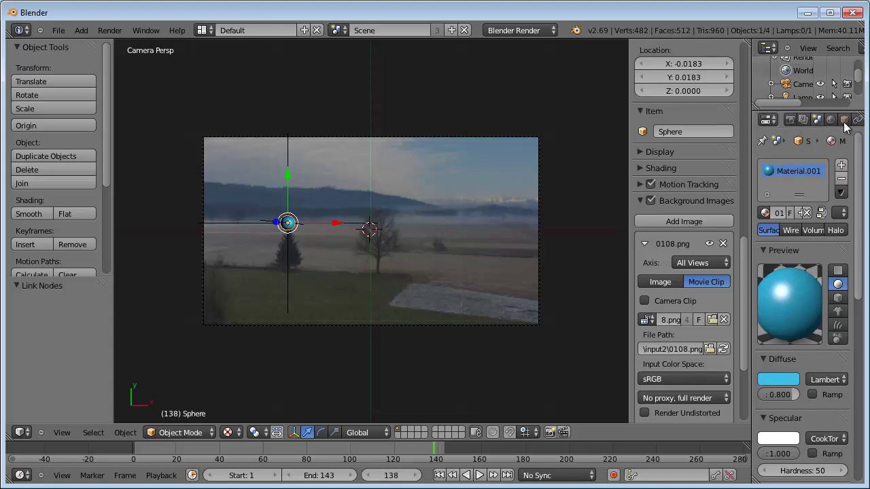
{"action": "left_click", "coordinate": [791, 118]}
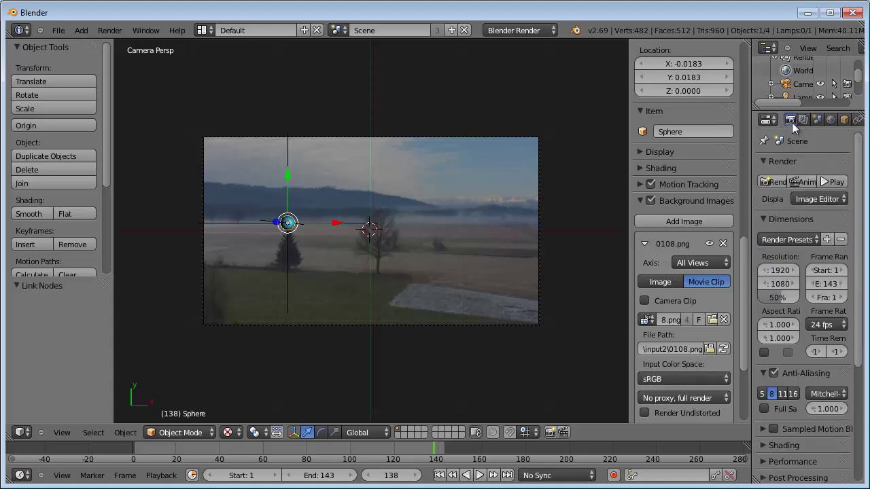
{"action": "left_click_drag", "start_coordinate": [858, 212], "coordinate": [858, 234]}
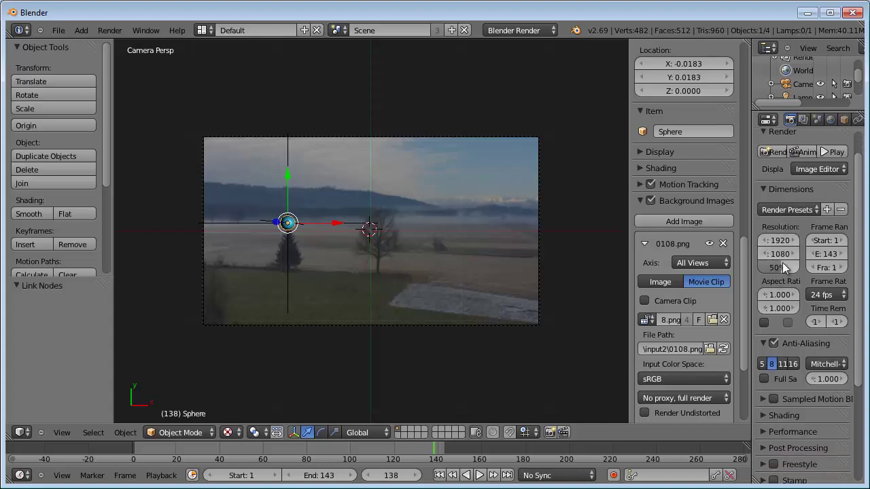
{"action": "left_click", "coordinate": [813, 210]}
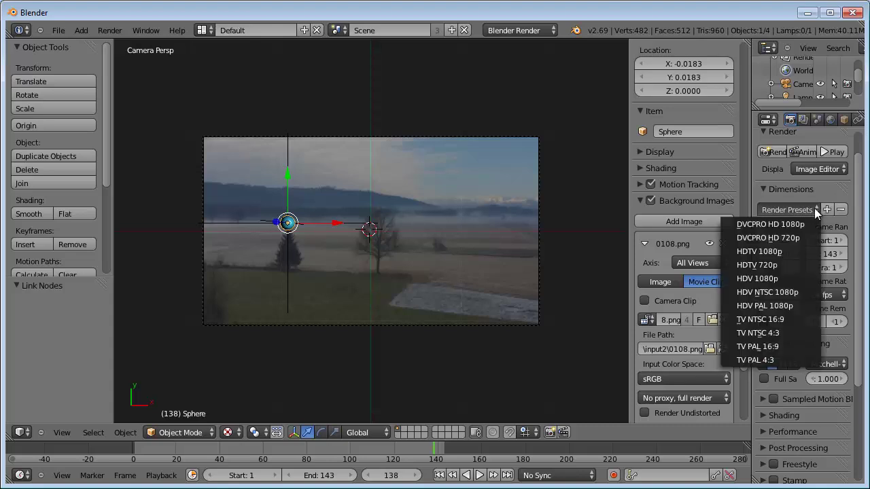
{"action": "left_click", "coordinate": [768, 265]}
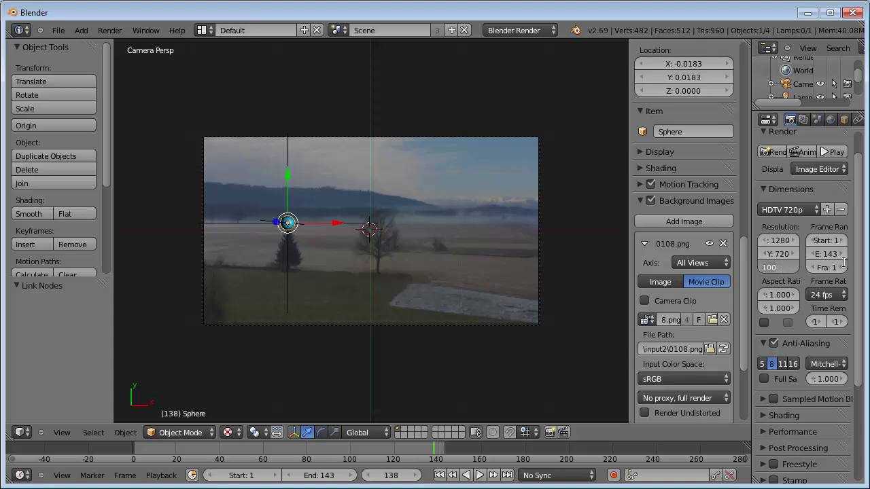
{"action": "key", "text": "Return"}
{"action": "scroll", "coordinate": [862, 270], "scroll_direction": "down", "scroll_amount": 2}
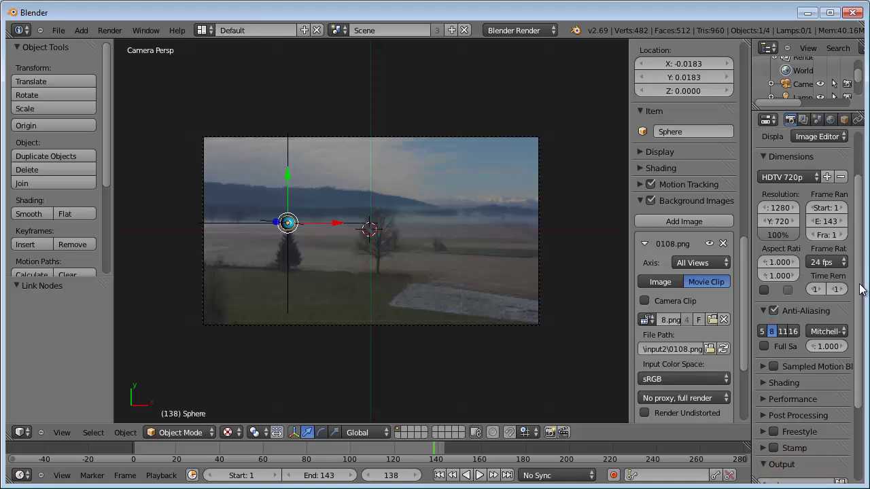
{"action": "scroll", "coordinate": [862, 269], "scroll_direction": "down", "scroll_amount": 1}
{"action": "scroll", "coordinate": [864, 268], "scroll_direction": "up", "scroll_amount": 3}
{"action": "scroll", "coordinate": [866, 268], "scroll_direction": "up", "scroll_amount": 1}
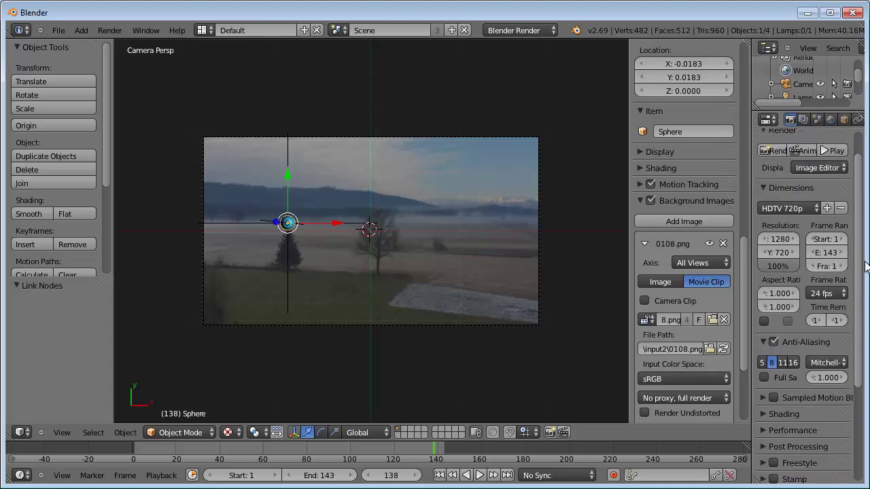
{"action": "scroll", "coordinate": [865, 268], "scroll_direction": "down", "scroll_amount": 5}
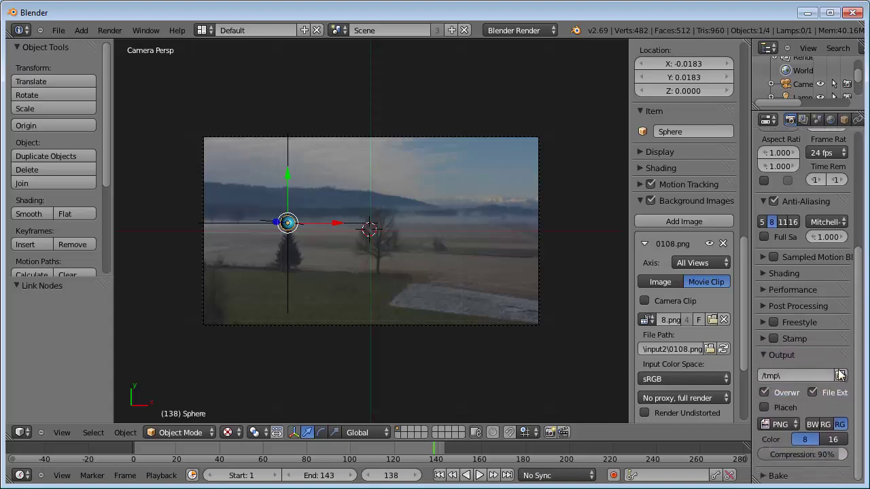
Step: Change the output file format from PNG to H.264 and expand the Encoding settings
{"action": "left_click", "coordinate": [778, 424]}
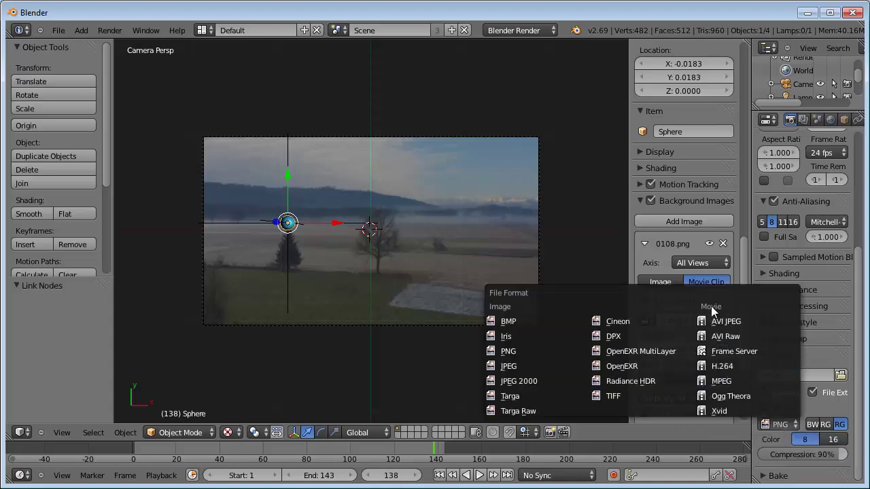
{"action": "left_click", "coordinate": [721, 367]}
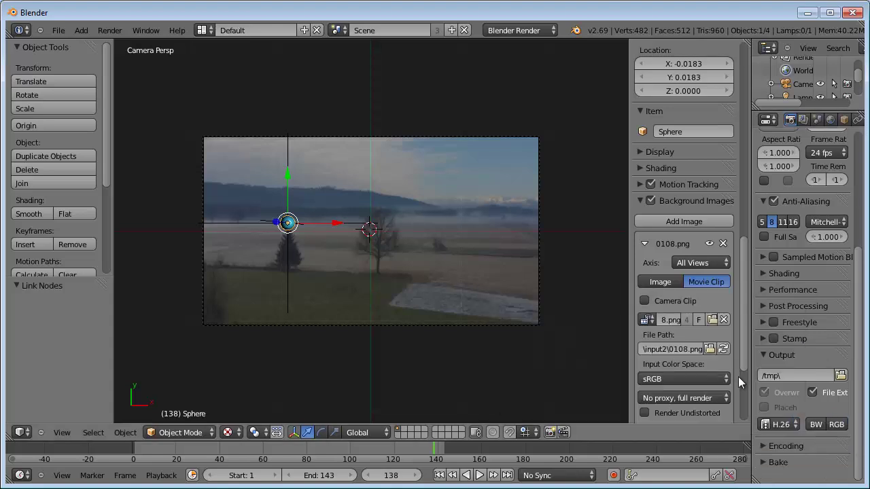
{"action": "left_click", "coordinate": [762, 446]}
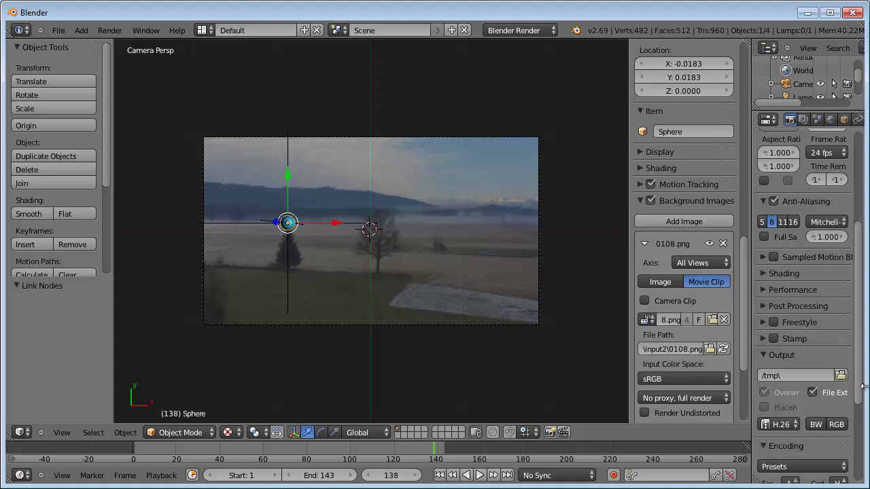
{"action": "left_click_drag", "start_coordinate": [858, 387], "coordinate": [854, 430]}
{"action": "scroll", "coordinate": [793, 387], "scroll_direction": "down", "scroll_amount": 1}
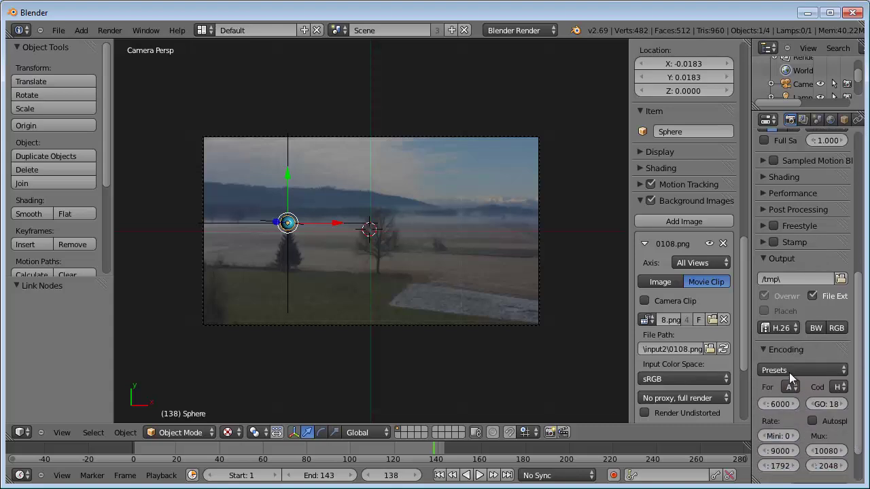
Step: Set the encoding container format to MPEG-4 and widen the properties area
{"action": "left_click", "coordinate": [789, 370]}
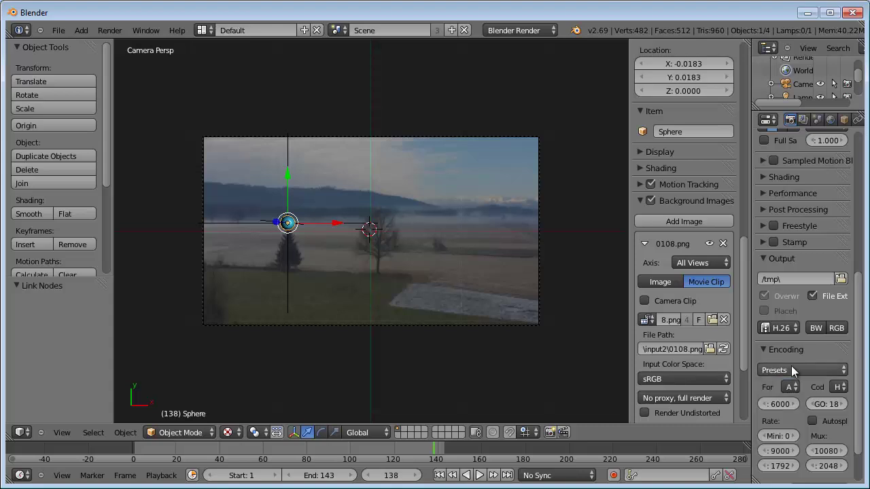
{"action": "left_click", "coordinate": [761, 349]}
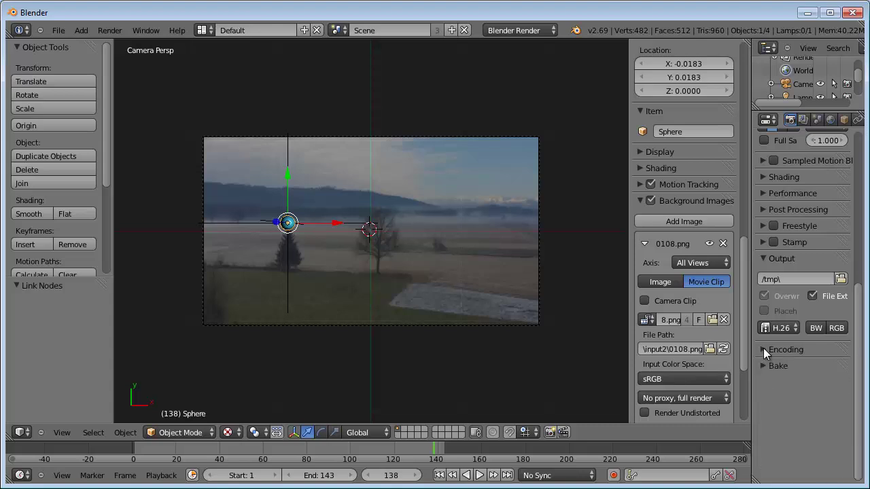
{"action": "left_click", "coordinate": [764, 348]}
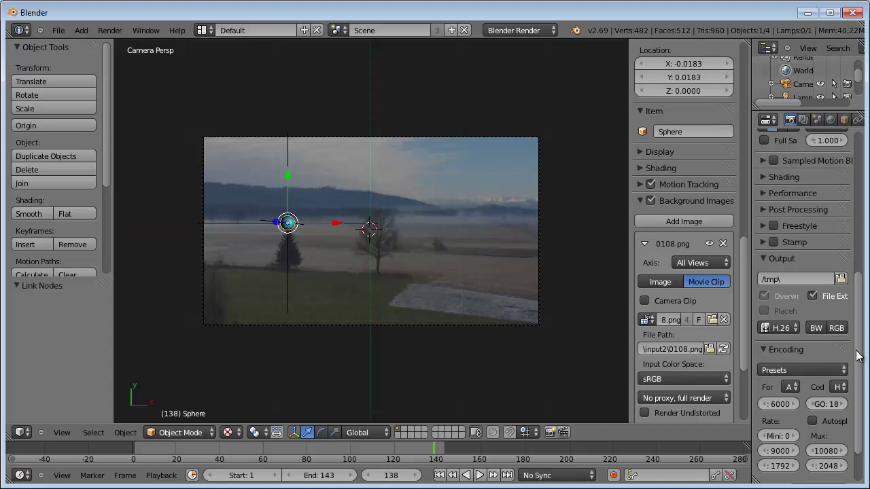
{"action": "left_click", "coordinate": [796, 385]}
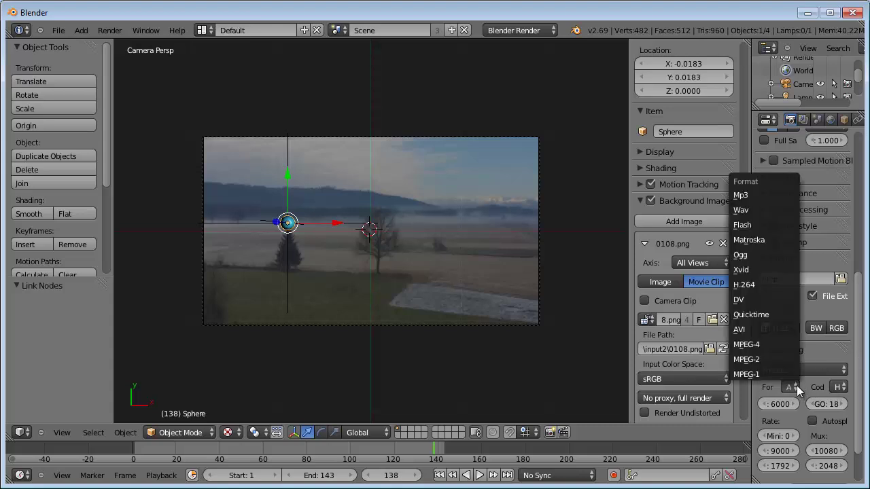
{"action": "left_click", "coordinate": [752, 345]}
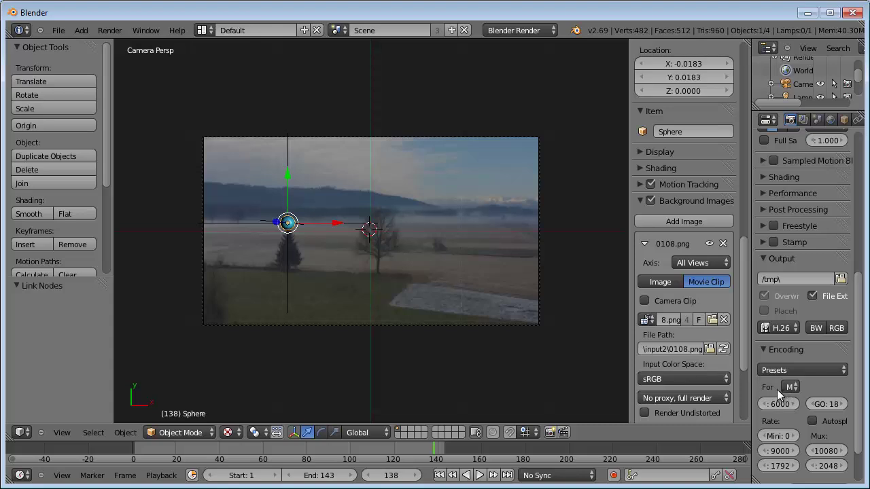
{"action": "left_click_drag", "start_coordinate": [751, 387], "coordinate": [681, 391]}
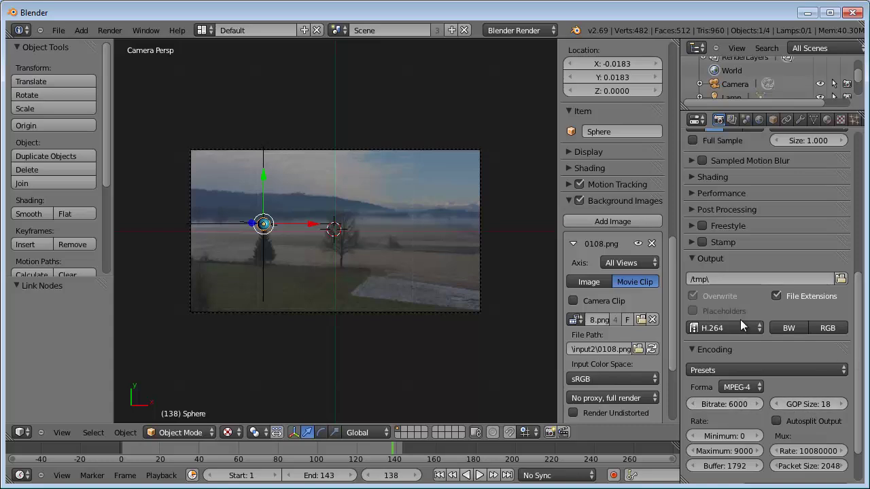
Step: Set the render output path to c:\blender\camera tracking\animazionefinale\
{"action": "left_click", "coordinate": [841, 280]}
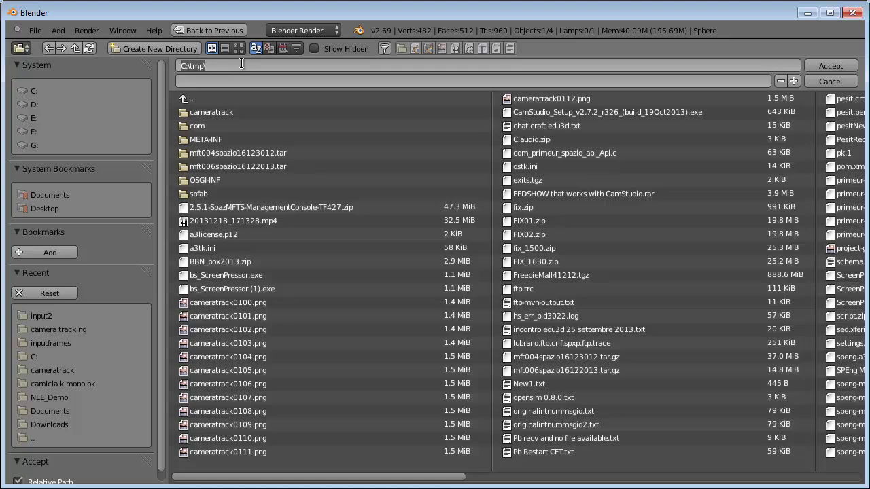
{"action": "type", "text": "c:\\blender\\"}
{"action": "key", "text": "Return"}
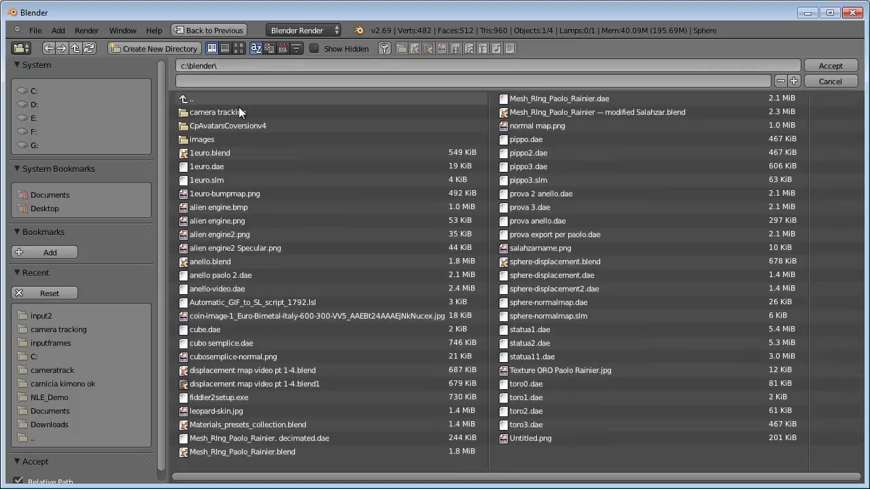
{"action": "left_click", "coordinate": [239, 109]}
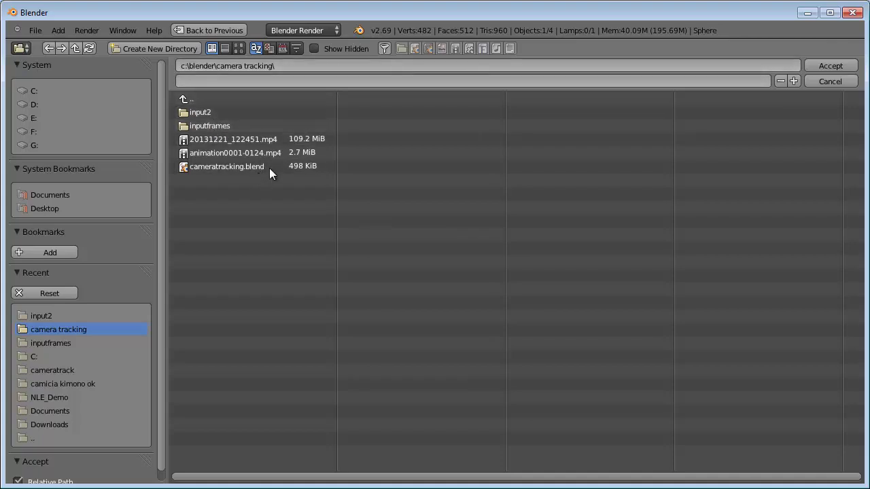
{"action": "left_click", "coordinate": [293, 65]}
{"action": "type", "text": "animazionefinale"}
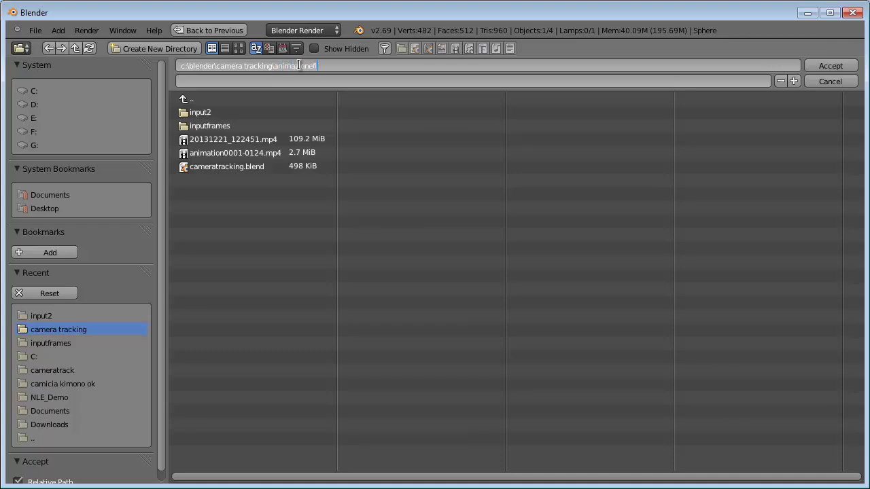
{"action": "left_click", "coordinate": [825, 66]}
{"action": "left_click", "coordinate": [824, 66]}
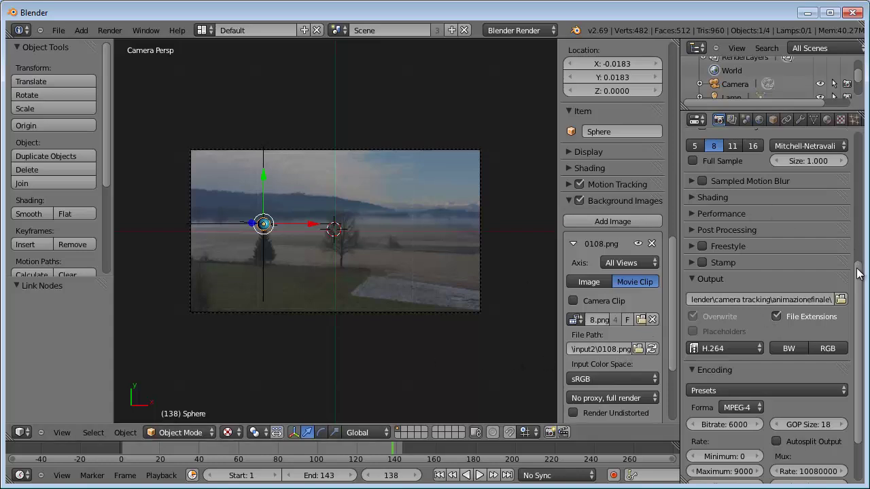
Step: Render the whole animation, frames 1 to 143, as the H.264 video
{"action": "left_click_drag", "start_coordinate": [858, 272], "coordinate": [856, 119]}
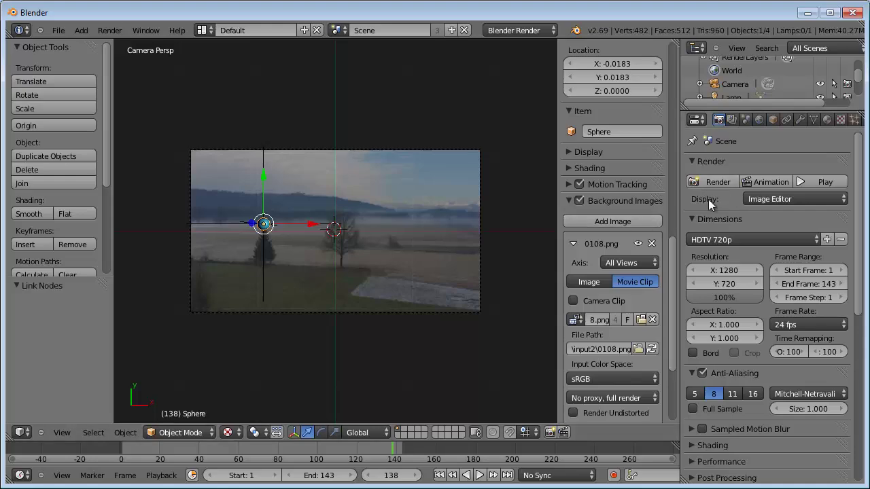
{"action": "left_click", "coordinate": [775, 181]}
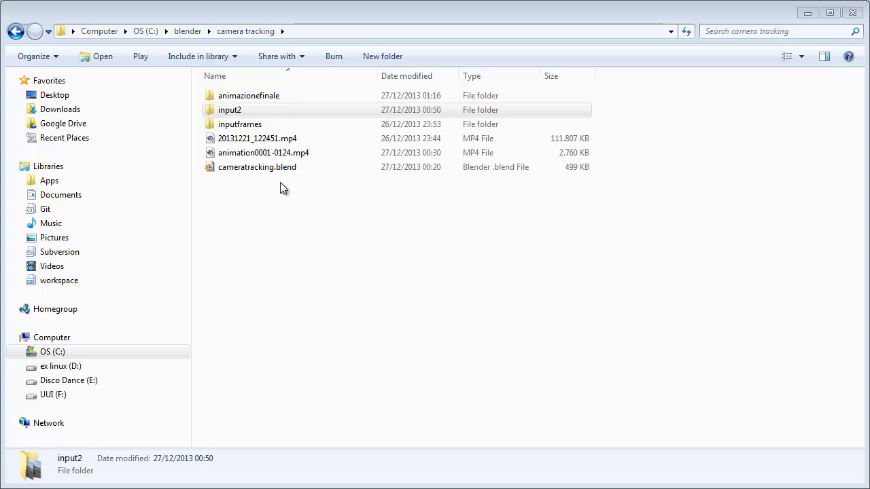
Step: Open 0001-0143.mp4 from the animazionefinale folder to play it in SMPlayer
{"action": "left_click", "coordinate": [253, 97]}
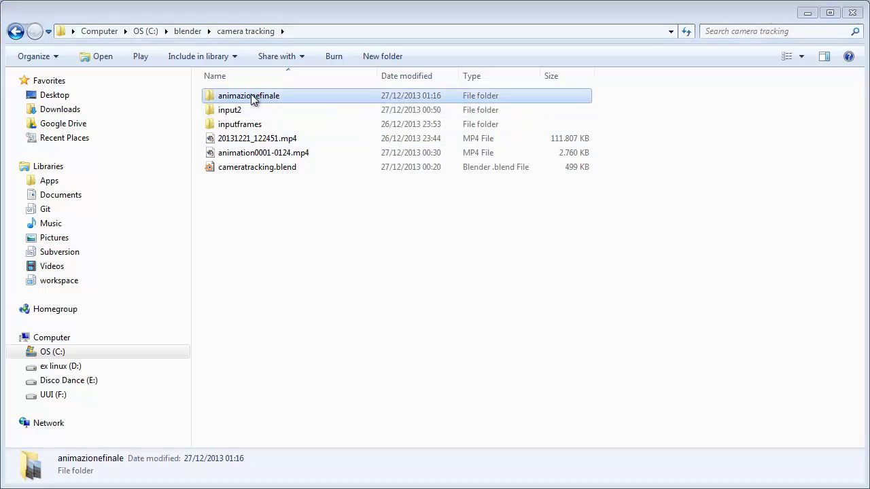
{"action": "double_click", "coordinate": [249, 98]}
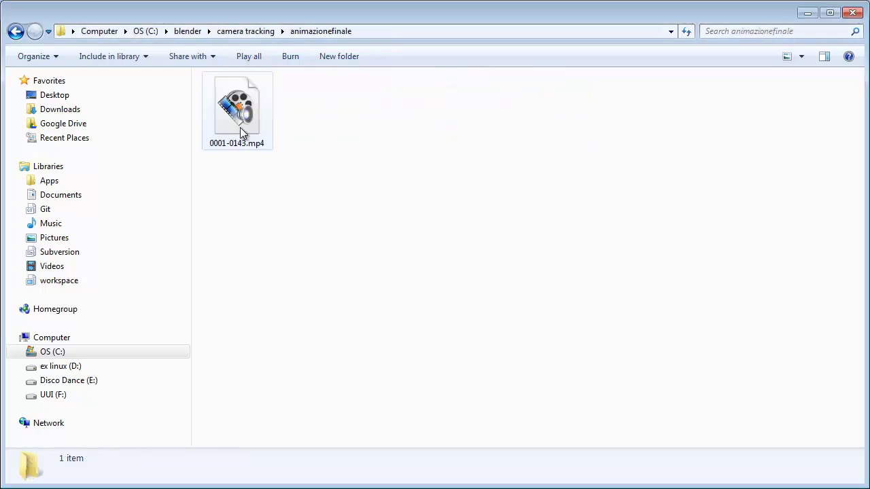
{"action": "left_click", "coordinate": [240, 117]}
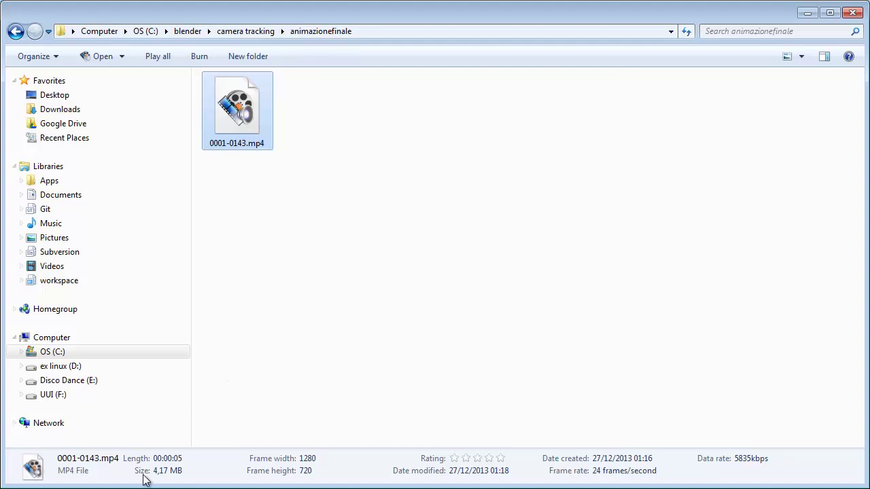
{"action": "key", "text": "Return"}
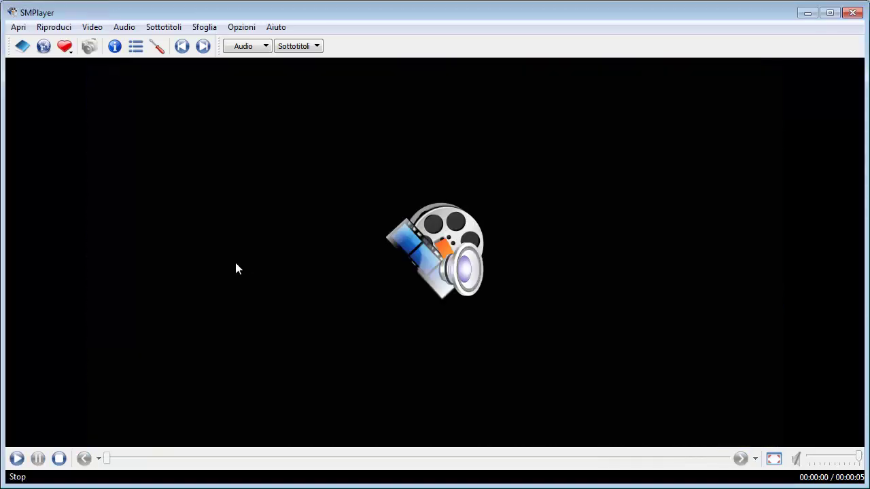
{"action": "left_click", "coordinate": [17, 458]}
{"action": "left_click", "coordinate": [17, 460]}
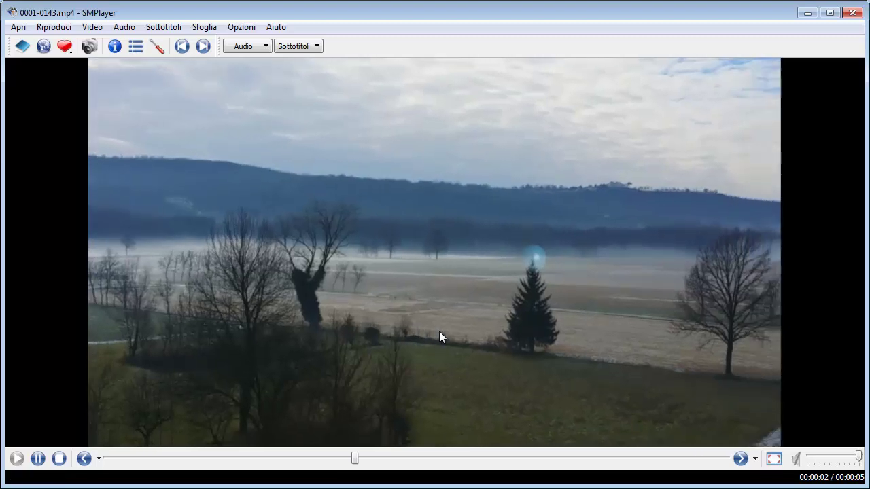
{"action": "key", "text": "o"}
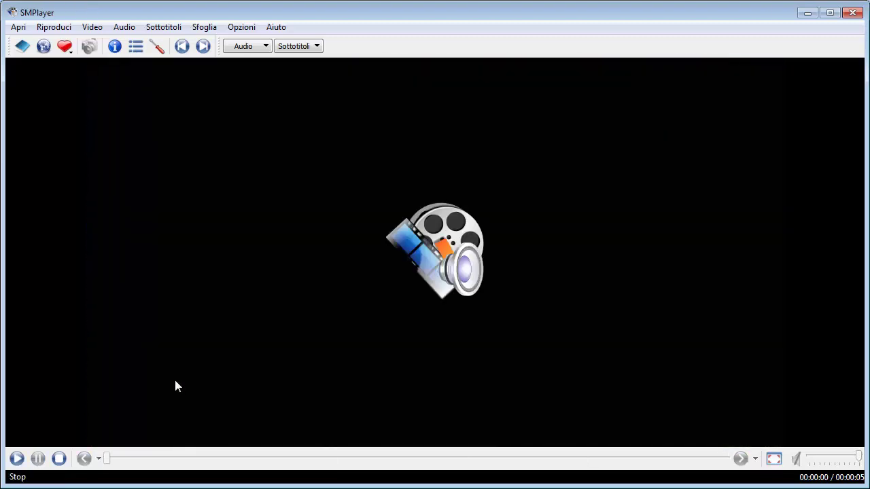
{"action": "left_click", "coordinate": [17, 458]}
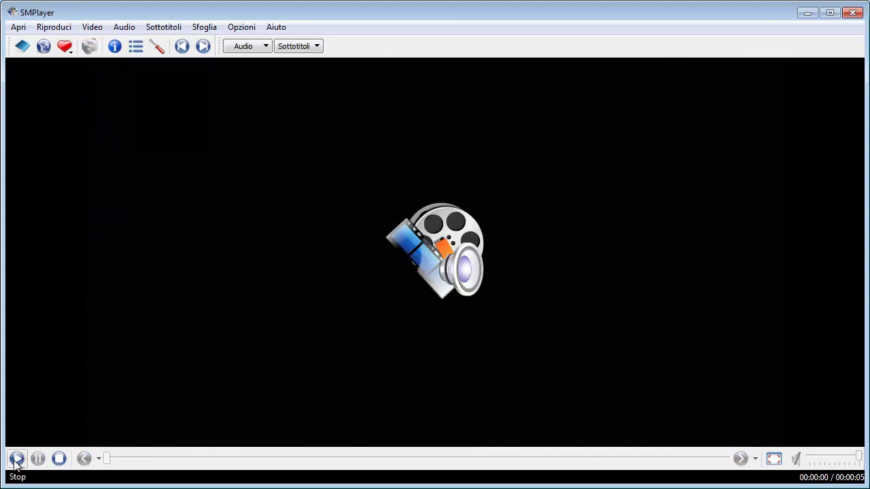
{"action": "left_click", "coordinate": [16, 459]}
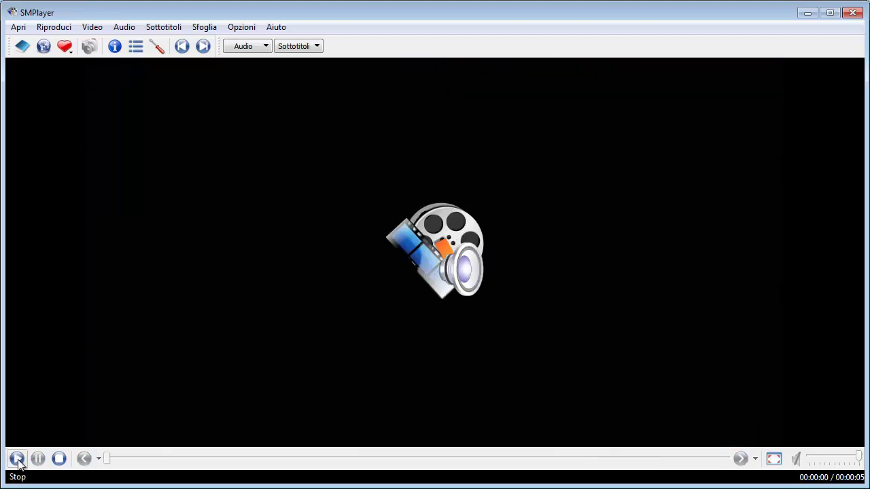
{"action": "left_click", "coordinate": [17, 460]}
{"action": "left_click", "coordinate": [17, 460]}
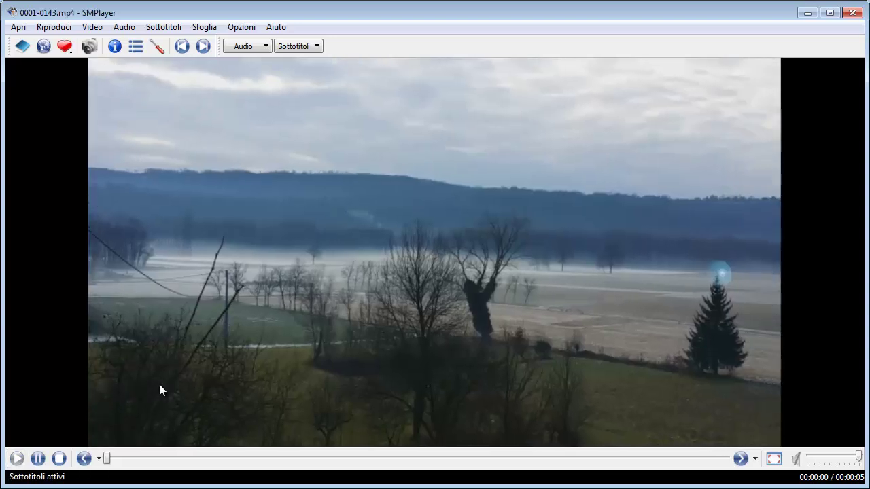